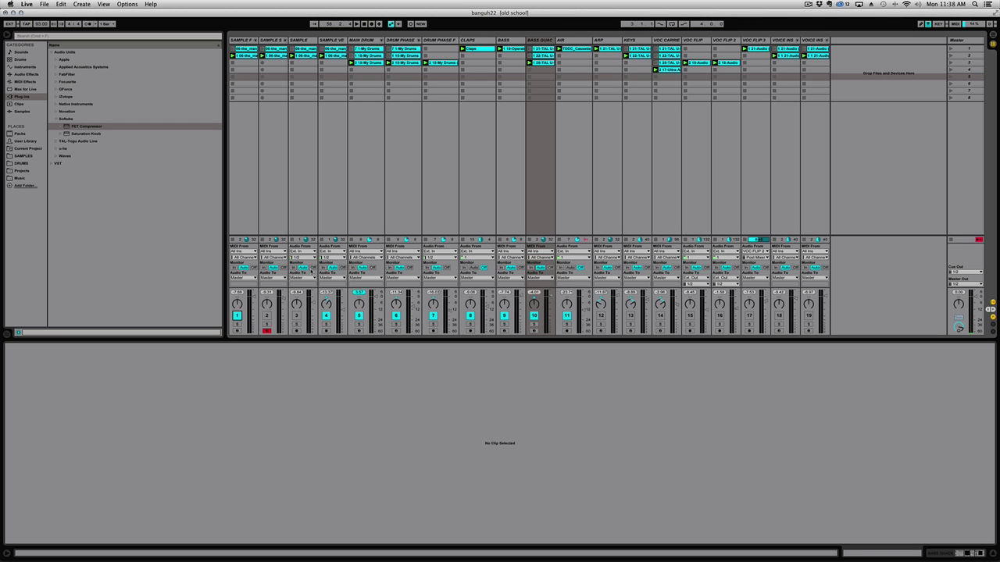
Step: Switch to Firefox and play the track "About [her]" on the open SoundCloud profile
{"action": "key", "text": "ctrl+Up"}
{"action": "left_click", "coordinate": [190, 152]}
{"action": "left_click", "coordinate": [415, 356]}
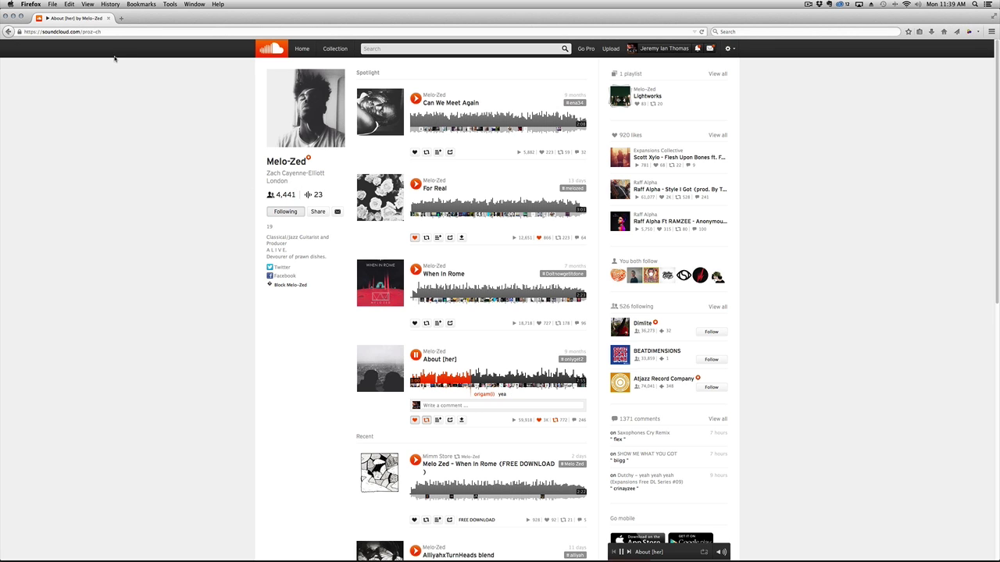
Step: Select the SoundCloud profile's web address, pause "About [her]" and switch back to Ableton Live
{"action": "left_click", "coordinate": [107, 31]}
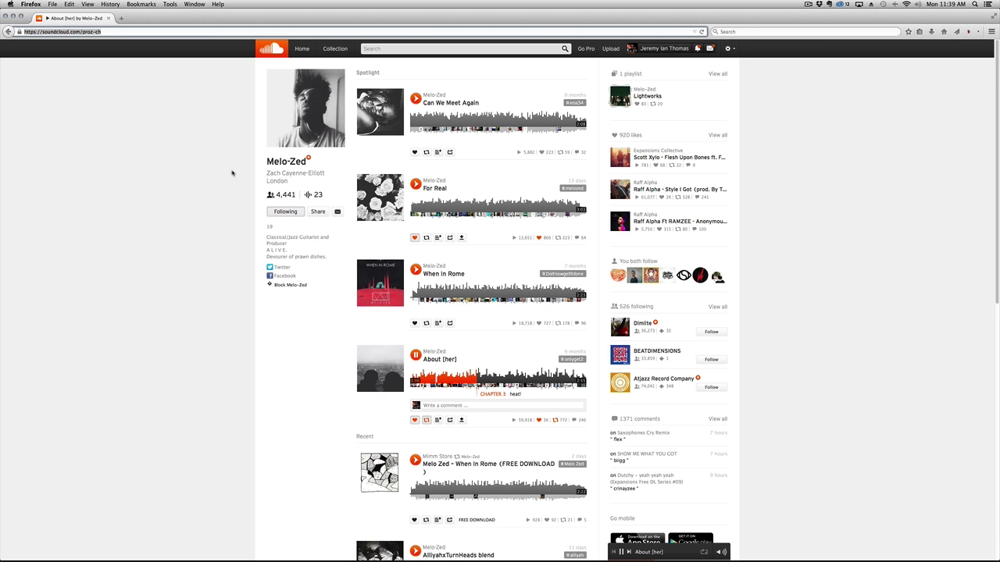
{"action": "left_click", "coordinate": [415, 355]}
{"action": "key", "text": "ctrl+Up"}
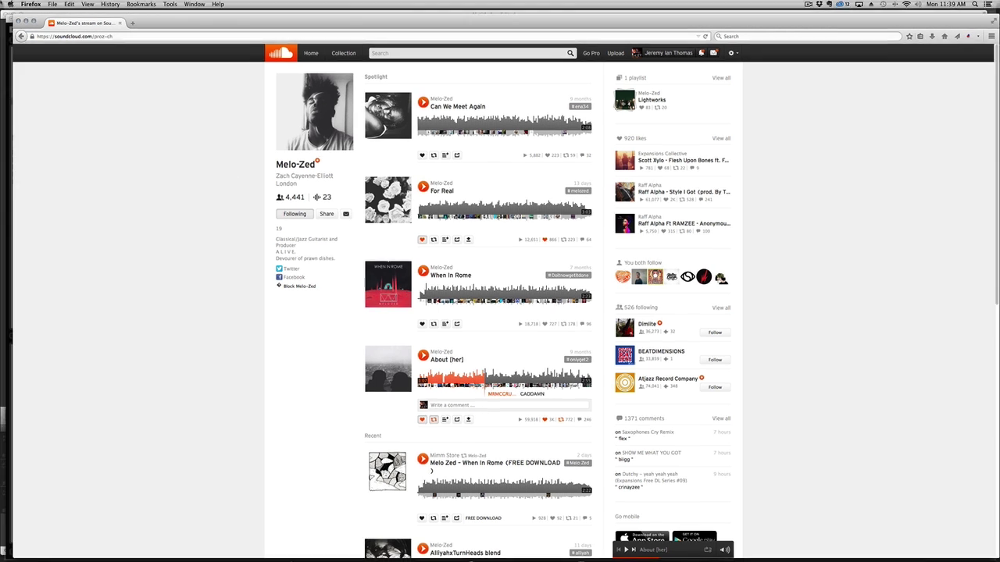
{"action": "left_click", "coordinate": [396, 340]}
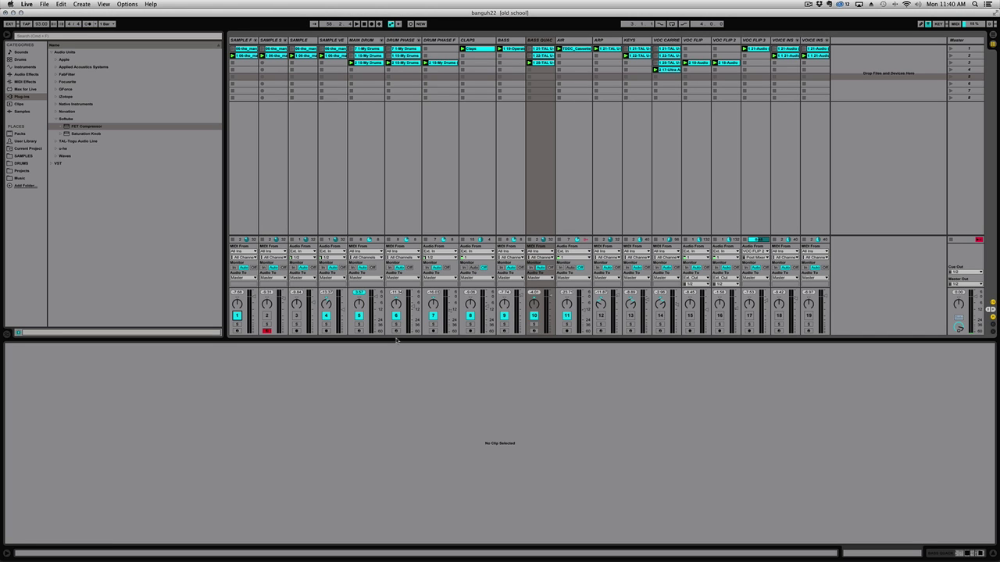
Step: Find the Sumeria-Golden Tears (1977) folder in the SAMPLES library and select 06-the_man_from_the_stars.mp3 for preview
{"action": "left_click", "coordinate": [24, 155]}
{"action": "scroll", "coordinate": [95, 264], "scroll_direction": "down", "scroll_amount": 15}
{"action": "scroll", "coordinate": [95, 264], "scroll_direction": "up", "scroll_amount": 10}
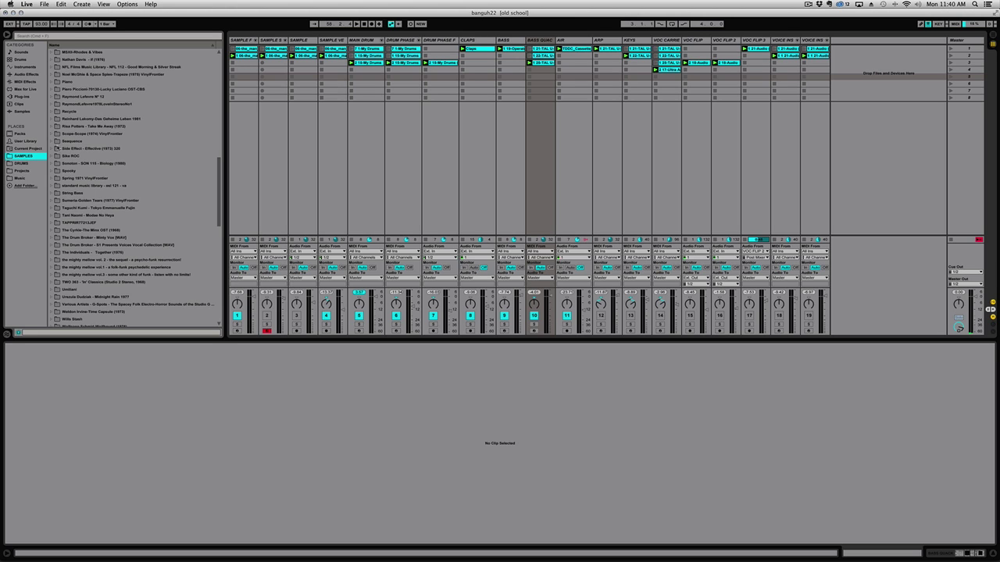
{"action": "left_click", "coordinate": [52, 201]}
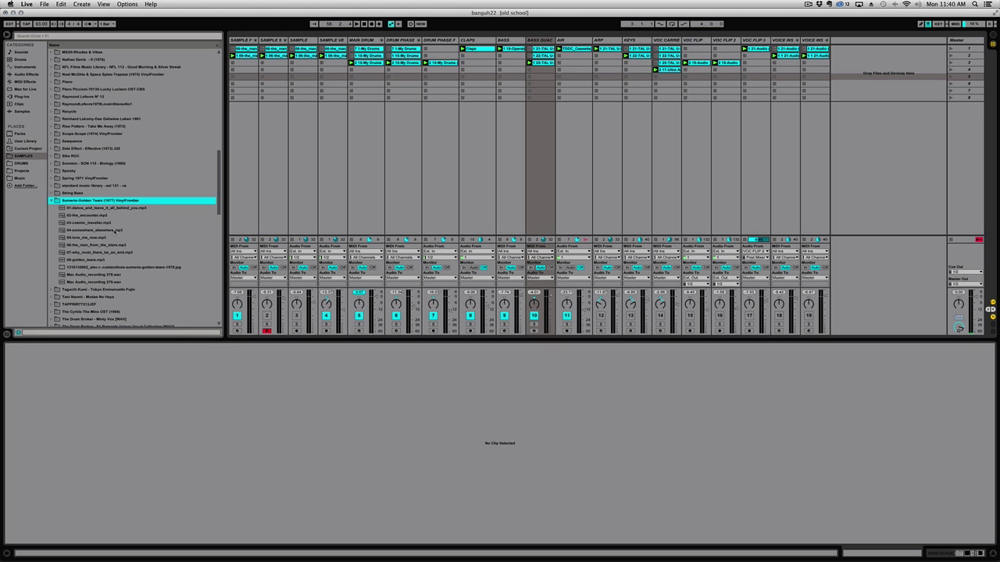
{"action": "left_click", "coordinate": [91, 248]}
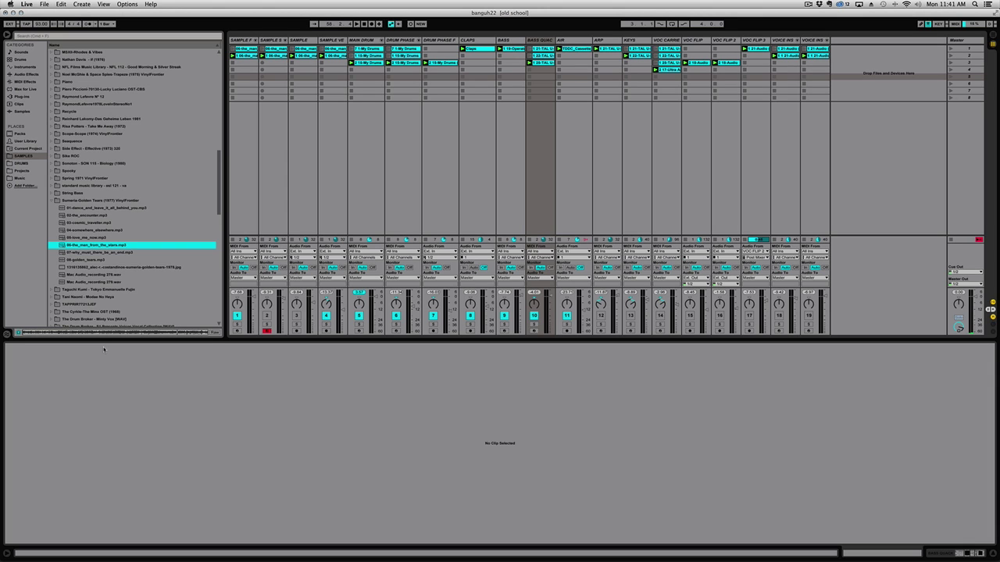
{"action": "left_click", "coordinate": [285, 370]}
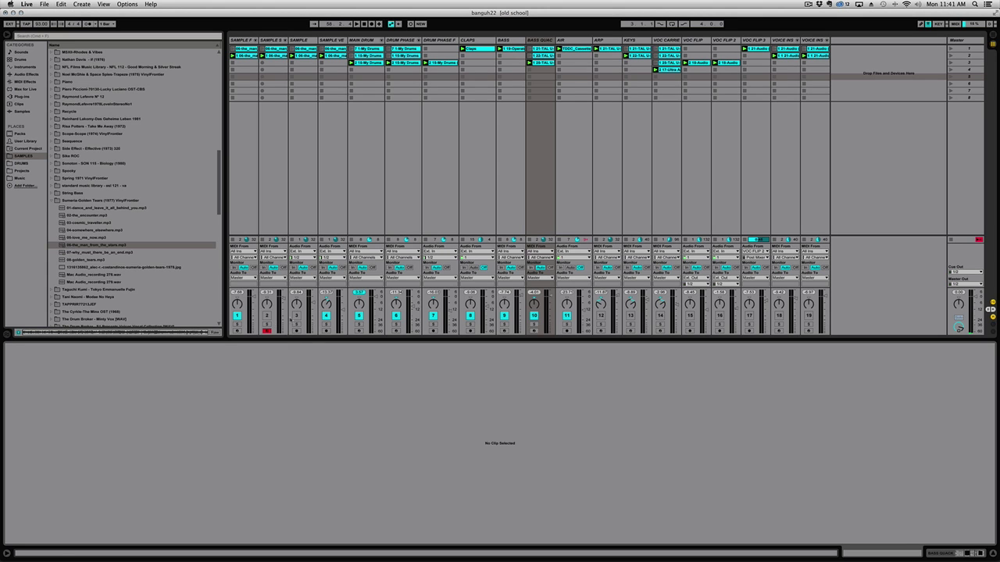
Step: Audition the sample tracks 2 and 3 in solo during playback, and return to the full mix
{"action": "left_click", "coordinate": [268, 315]}
{"action": "left_click", "coordinate": [267, 325]}
{"action": "left_click", "coordinate": [297, 325]}
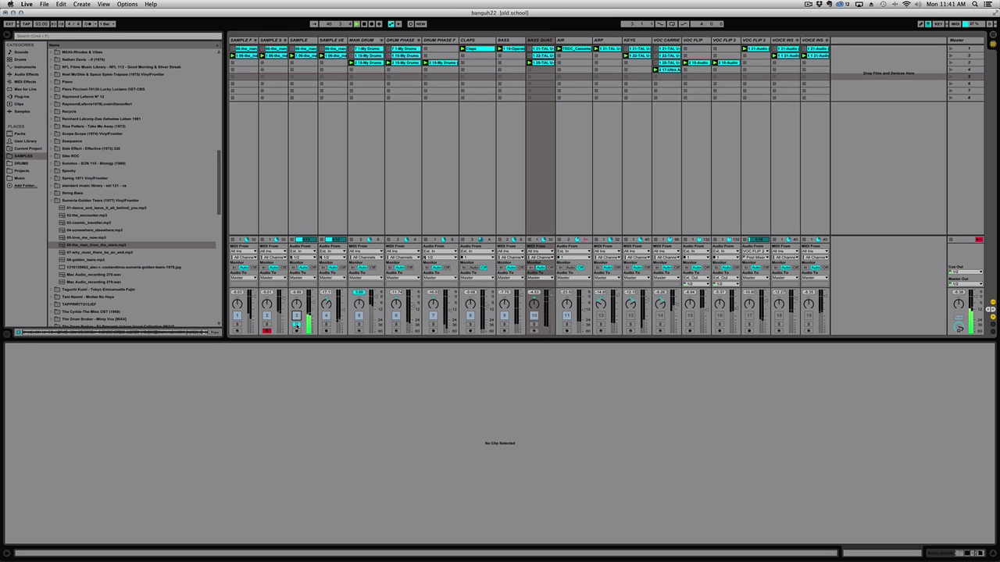
{"action": "left_click", "coordinate": [297, 324]}
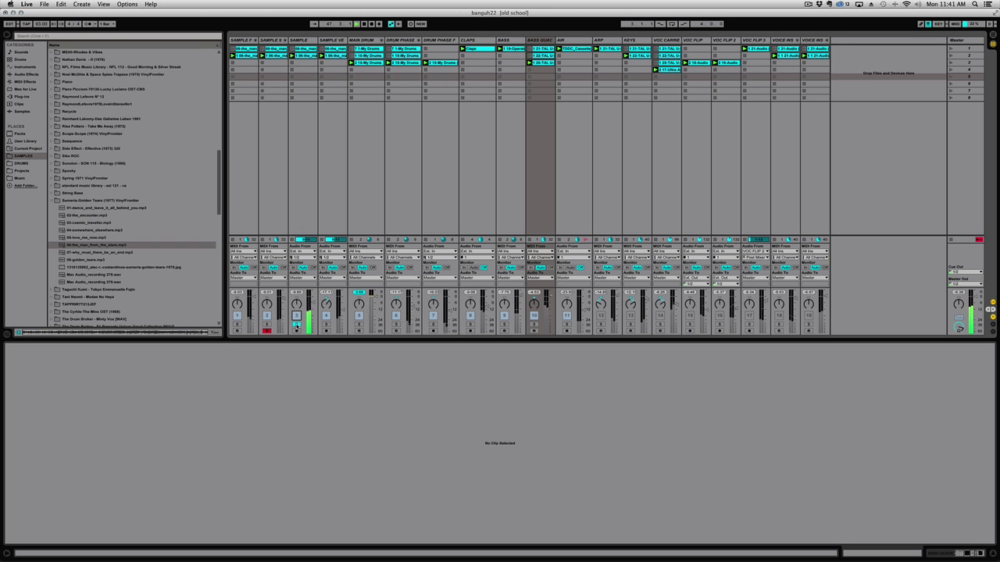
{"action": "left_click", "coordinate": [297, 316]}
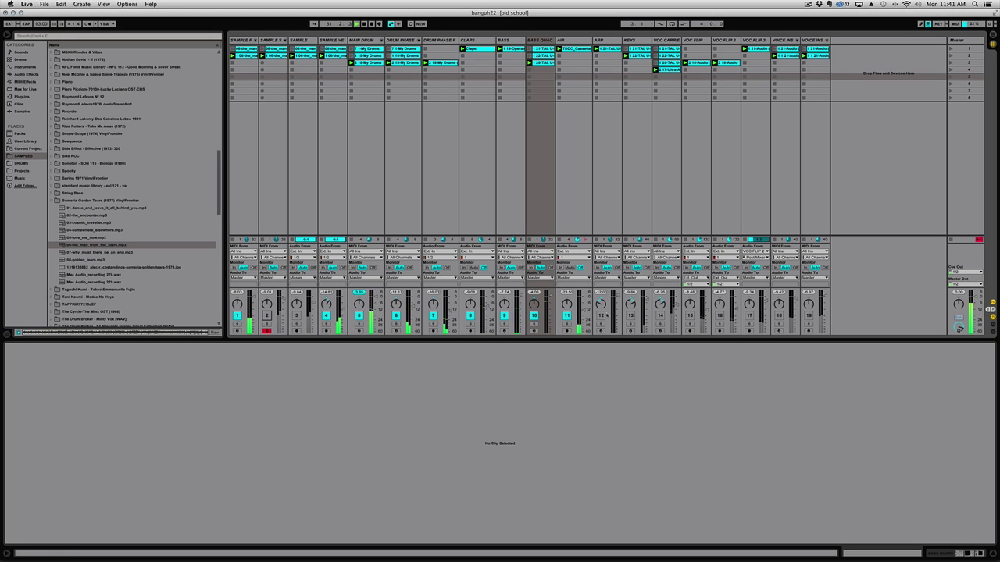
Step: Bring the ARP, KEYS and track 18 voice parts into the playing mix, and mute ARP and KEYS again
{"action": "left_click", "coordinate": [601, 316]}
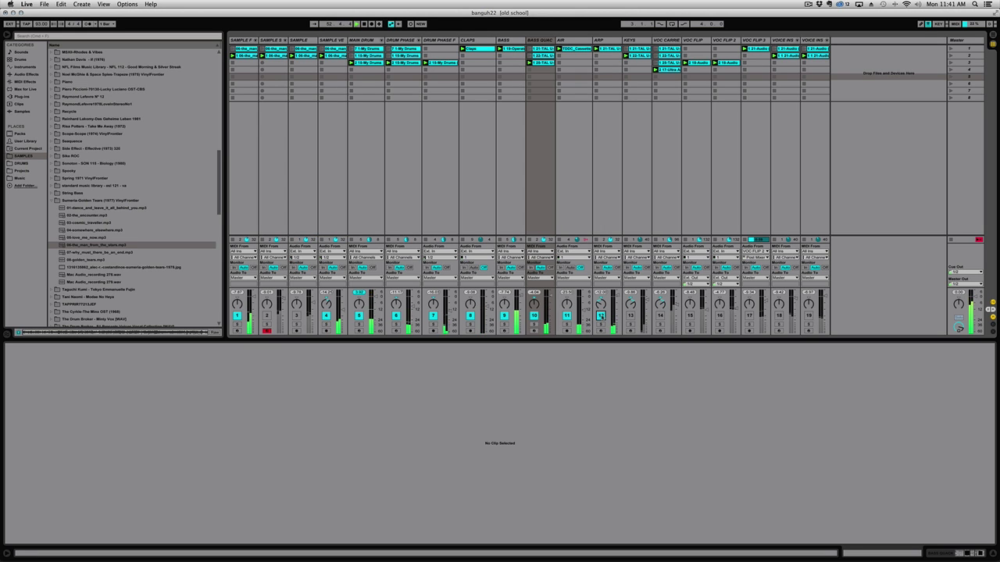
{"action": "left_click", "coordinate": [631, 315]}
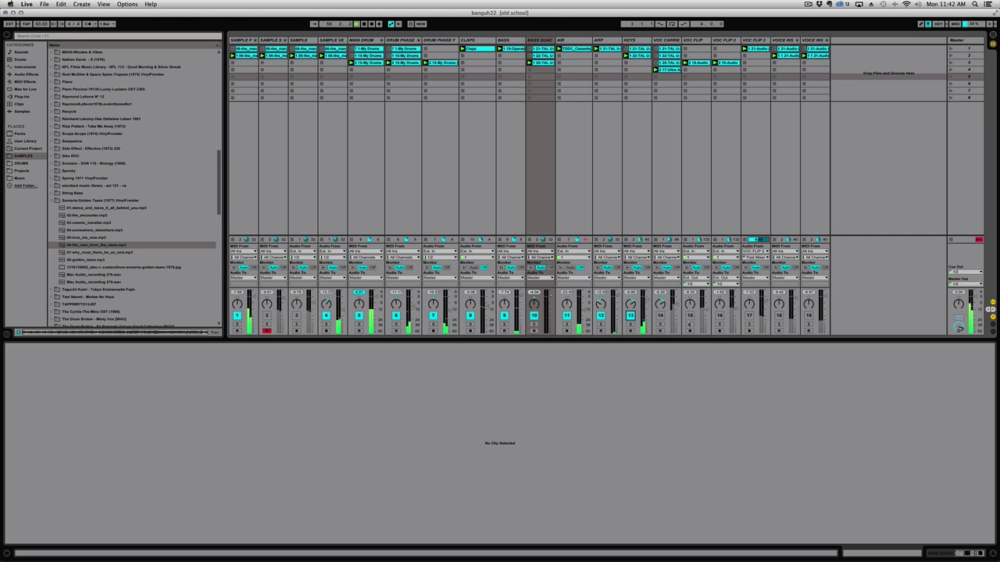
{"action": "left_click", "coordinate": [778, 316]}
{"action": "left_click", "coordinate": [631, 315]}
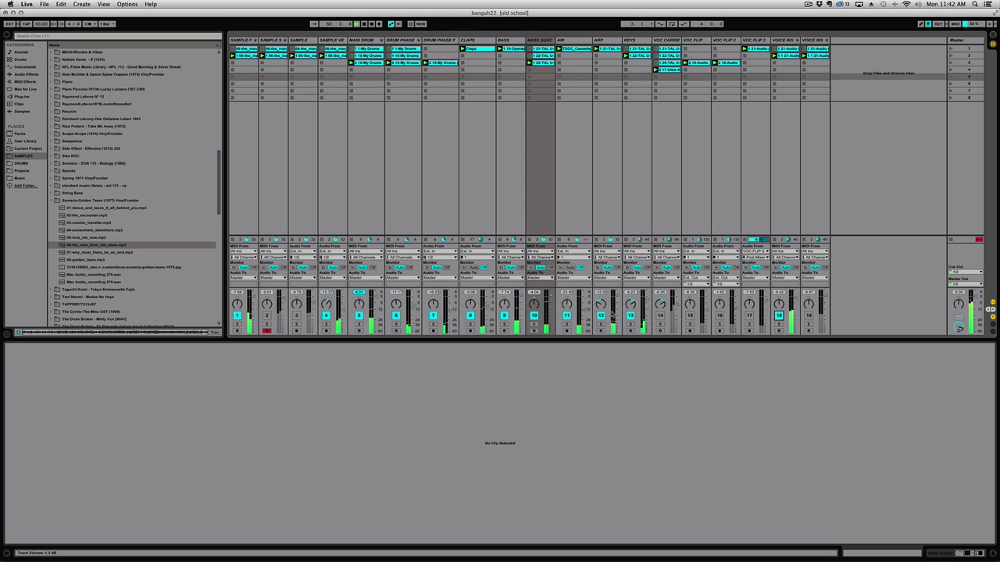
{"action": "left_click", "coordinate": [601, 315]}
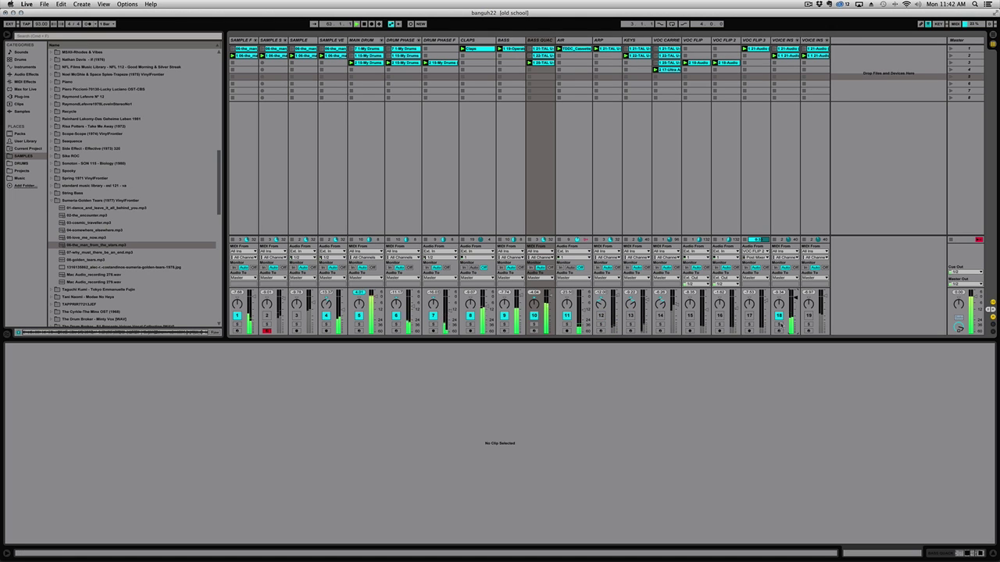
Step: Audition the voice instrument tracks 18 and 19 one after the other, leaving both muted
{"action": "left_click", "coordinate": [779, 325]}
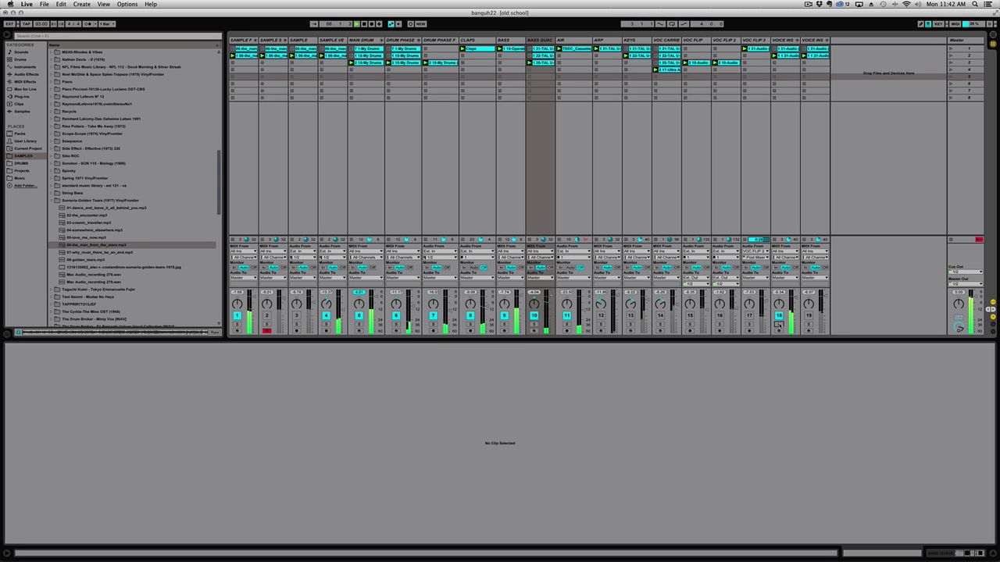
{"action": "left_click", "coordinate": [779, 317]}
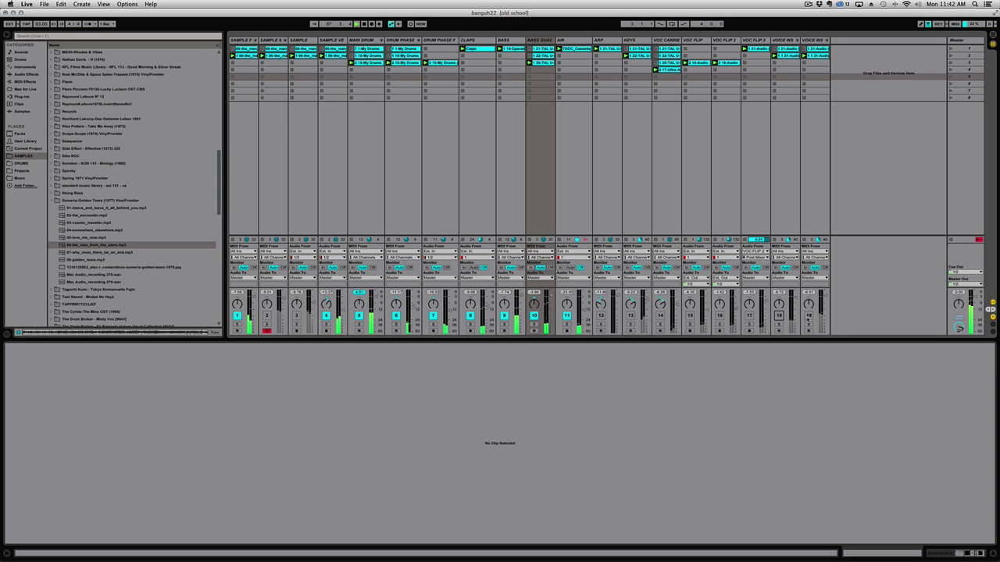
{"action": "left_click", "coordinate": [809, 316]}
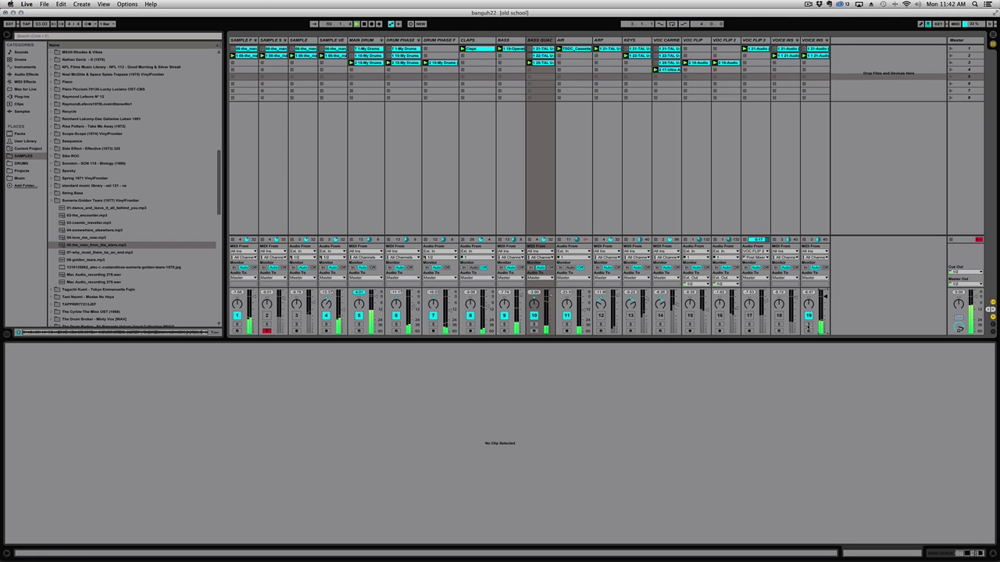
{"action": "left_click", "coordinate": [809, 324]}
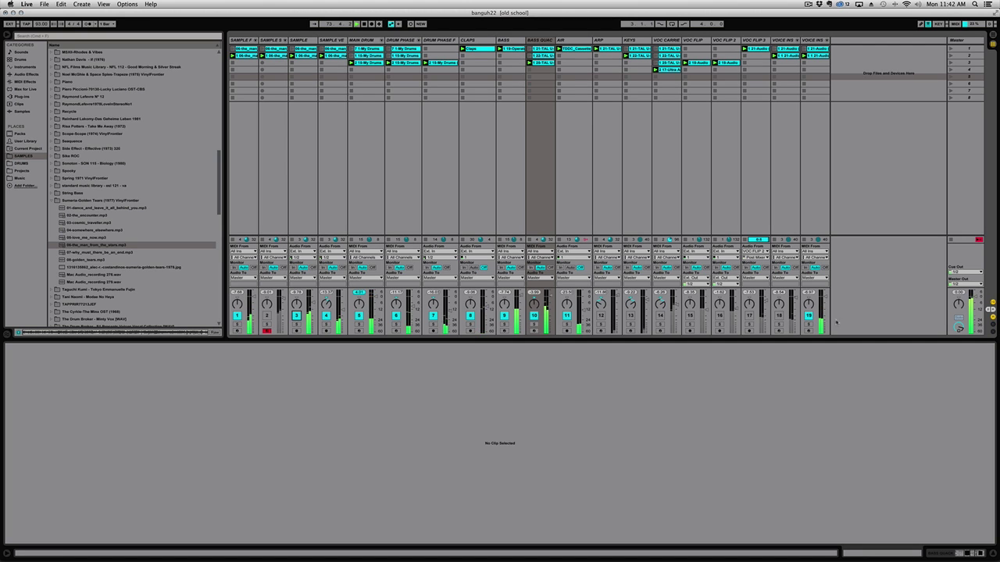
{"action": "left_click", "coordinate": [809, 316]}
Step: Activate sample track 2, mute sample track 3, and switch BASS QUAC off and on to compare
{"action": "left_click", "coordinate": [266, 315]}
{"action": "left_click", "coordinate": [297, 316]}
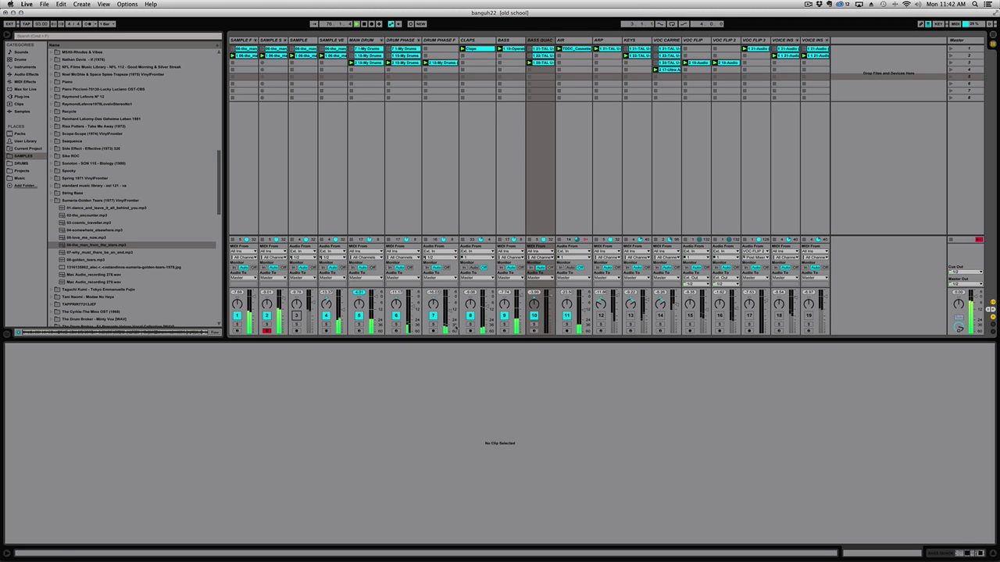
{"action": "left_click", "coordinate": [535, 316]}
{"action": "left_click", "coordinate": [535, 317]}
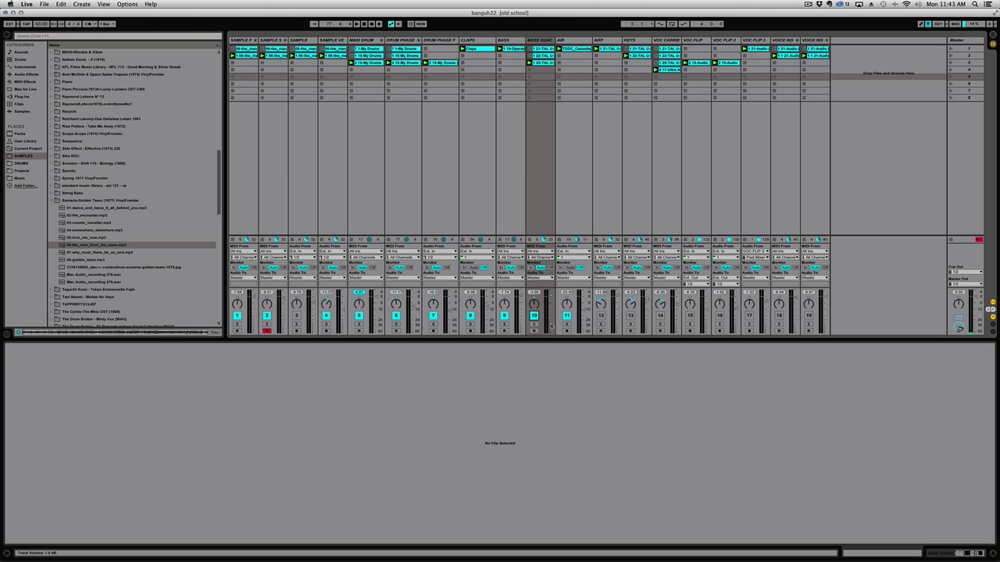
Step: Play the set with the BASS QUAC track soloed, and move the solo to the BASS track
{"action": "left_click", "coordinate": [534, 324]}
{"action": "key", "text": "space"}
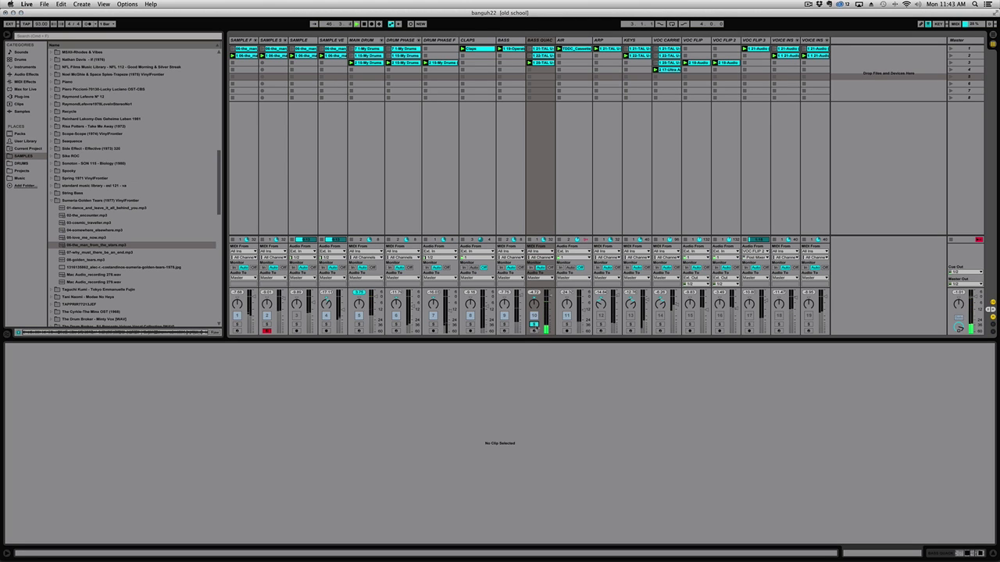
{"action": "left_click", "coordinate": [504, 324]}
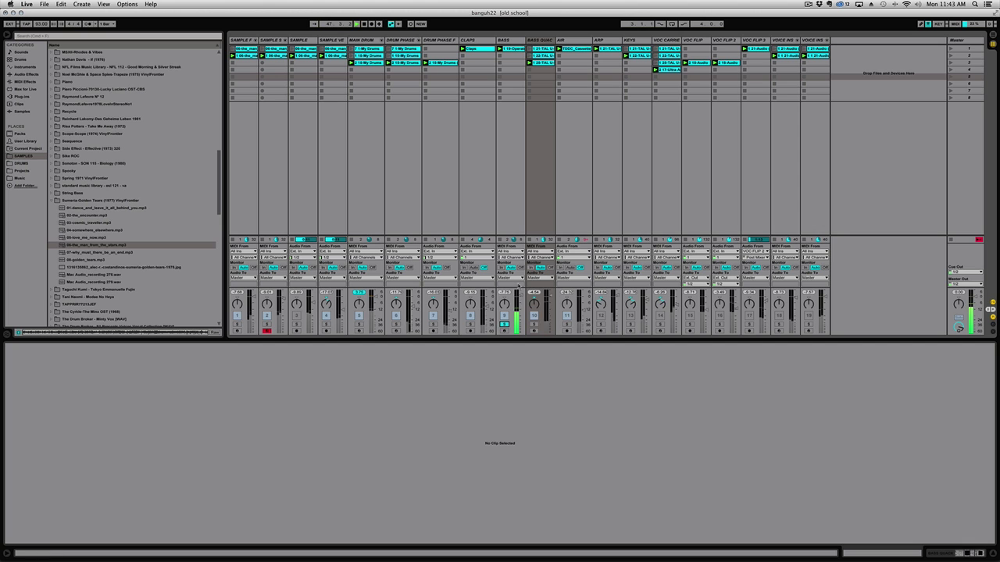
Step: Show the BASS clip's MIDI notes and the track's Operator instrument, and release the BASS solo
{"action": "left_click", "coordinate": [512, 48]}
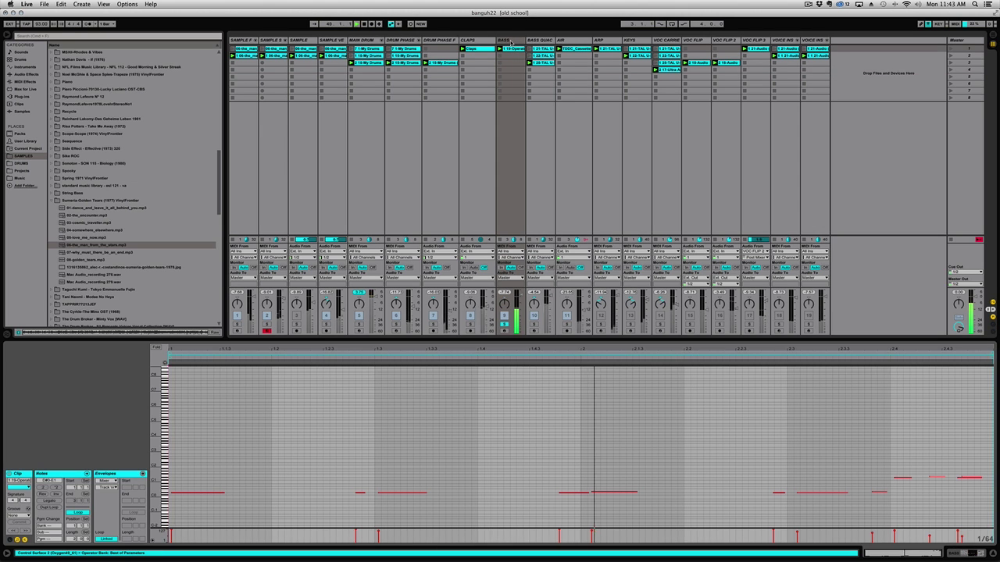
{"action": "double_click", "coordinate": [510, 40]}
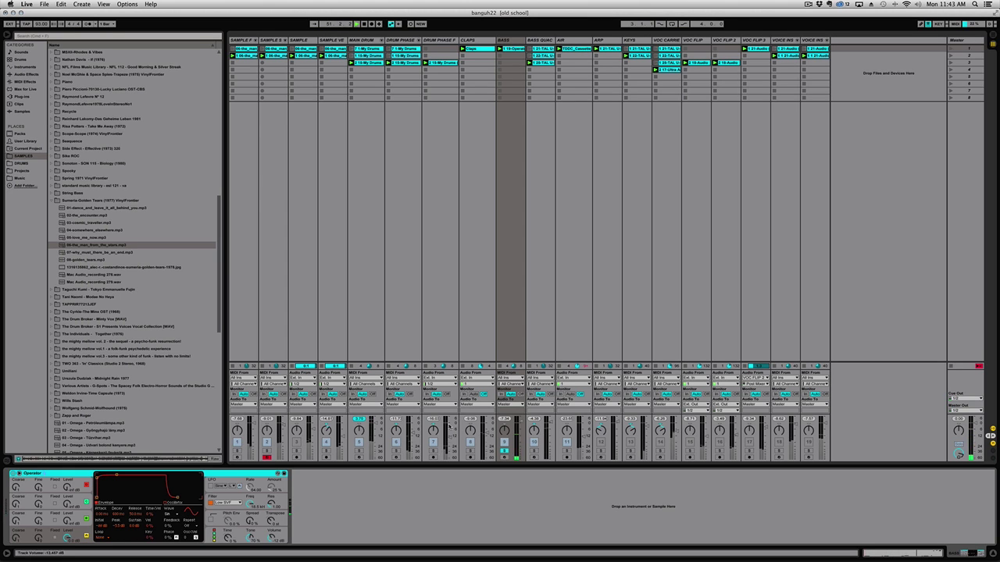
{"action": "left_click", "coordinate": [504, 451]}
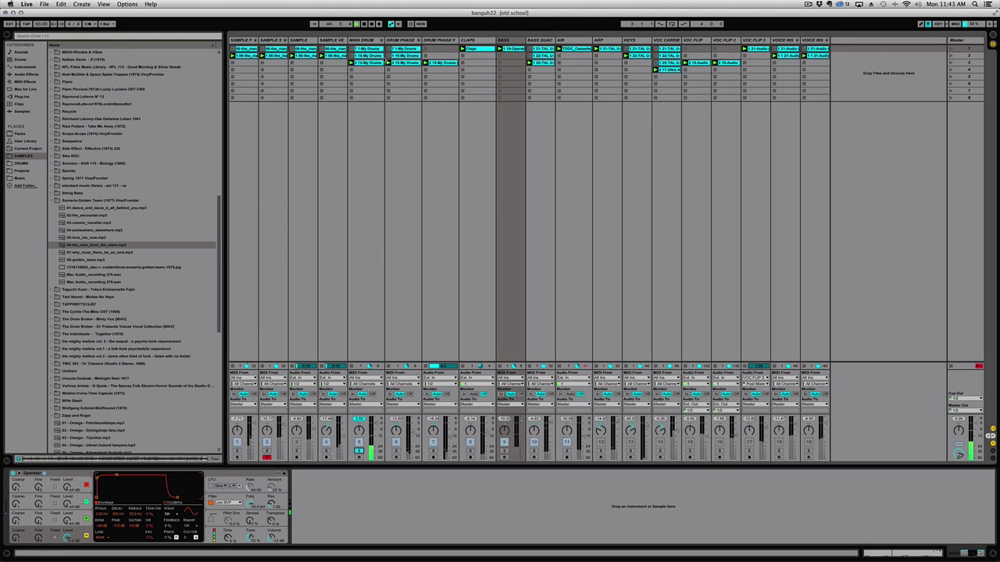
Step: Solo a drum pad in the MAIN DRUM rack and compare it with the Bright Room reverb off and on
{"action": "left_click", "coordinate": [362, 40]}
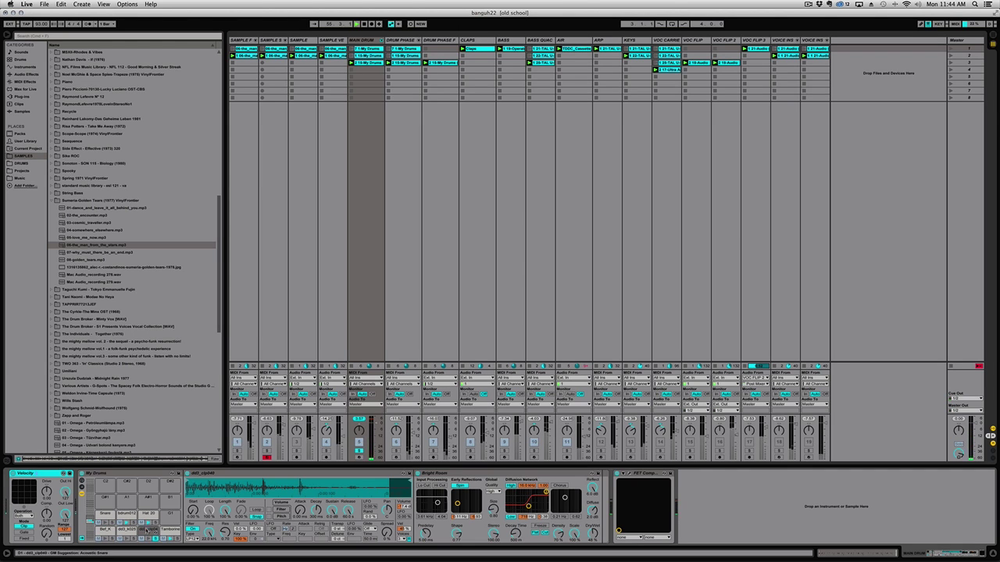
{"action": "left_click", "coordinate": [156, 540]}
{"action": "left_click", "coordinate": [426, 475]}
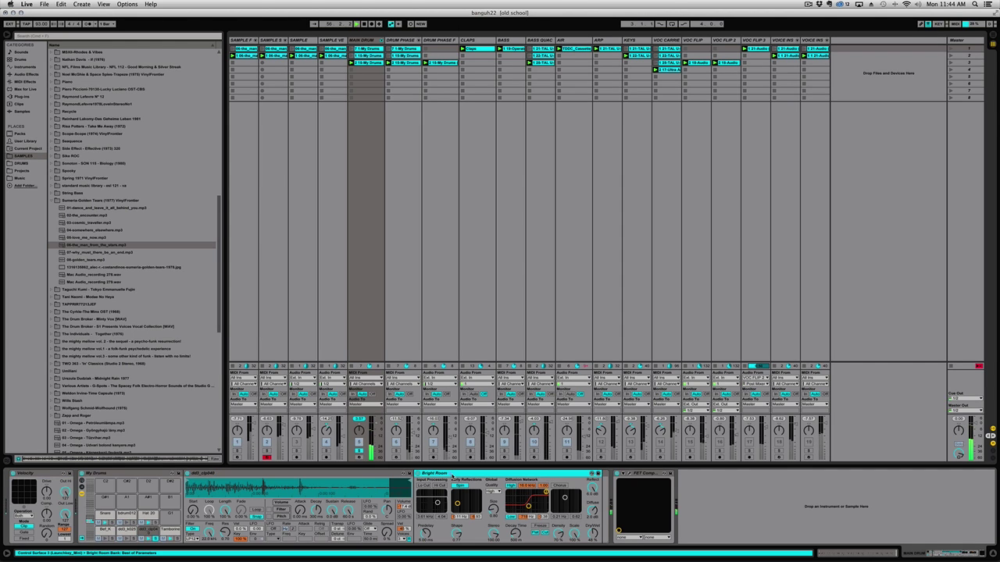
{"action": "left_click", "coordinate": [418, 473]}
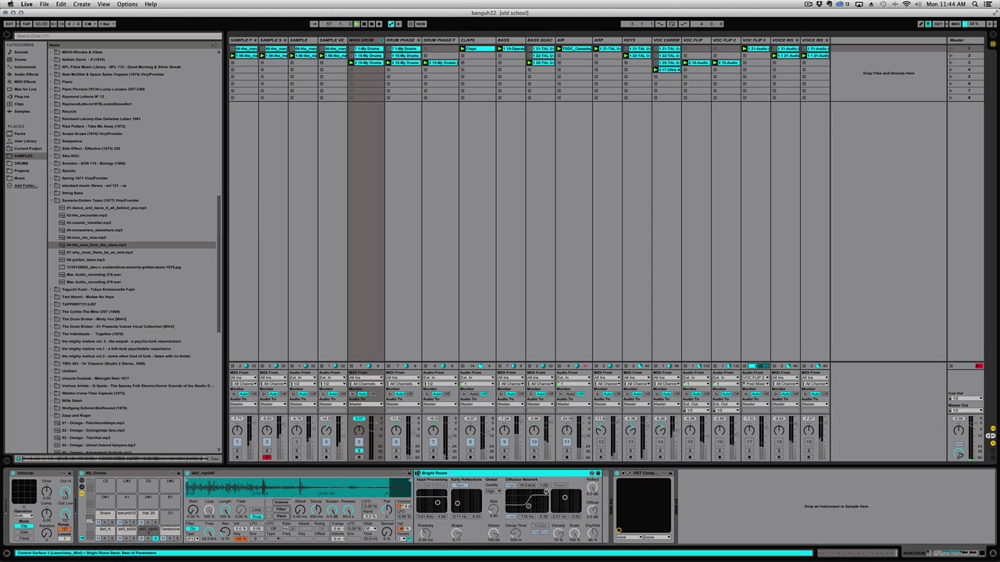
{"action": "left_click", "coordinate": [418, 474]}
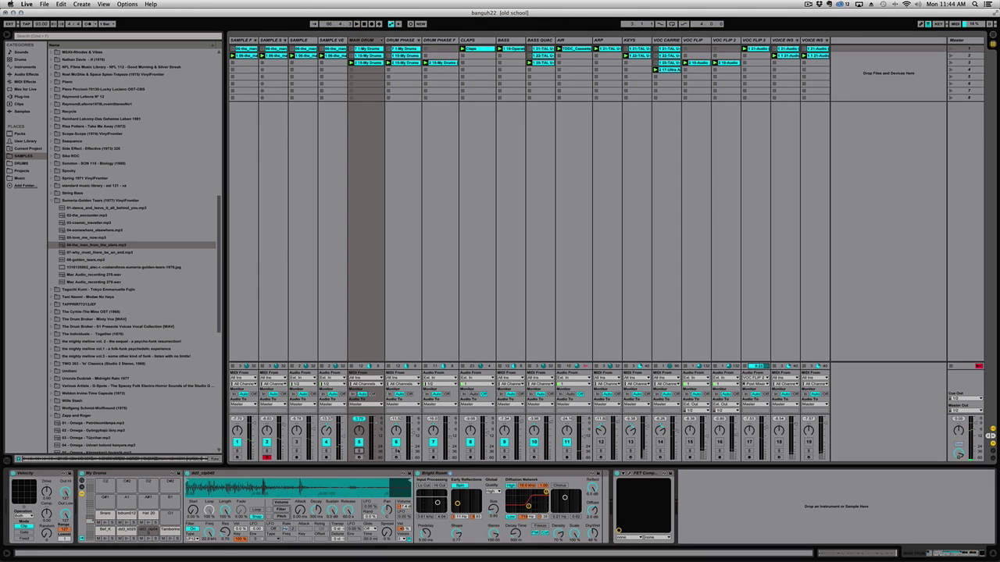
Step: Play the DRUM PHASE track in solo and open its FF Saturn plug-in window
{"action": "left_click", "coordinate": [396, 451]}
{"action": "key", "text": "space"}
{"action": "left_click", "coordinate": [400, 40]}
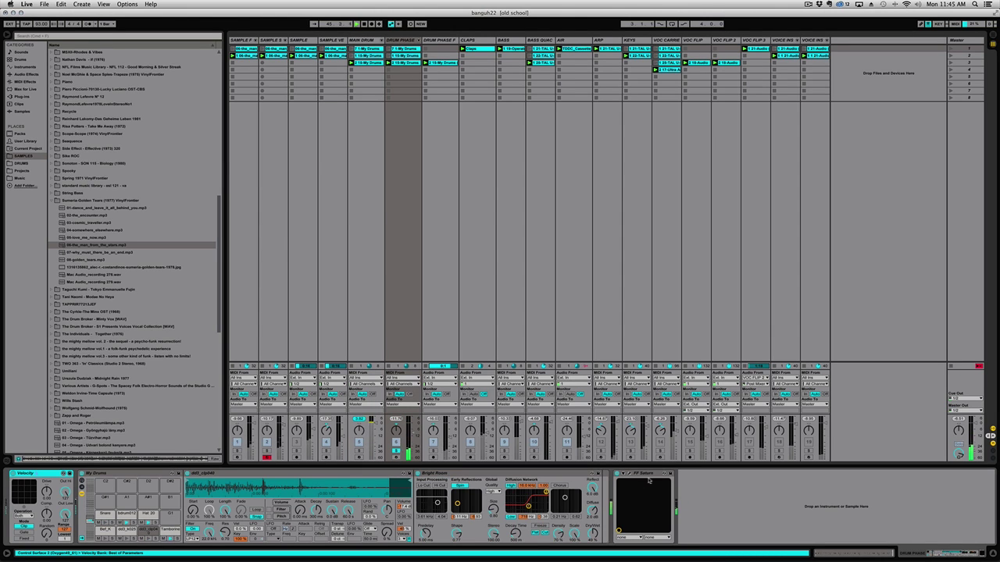
{"action": "left_click", "coordinate": [628, 474]}
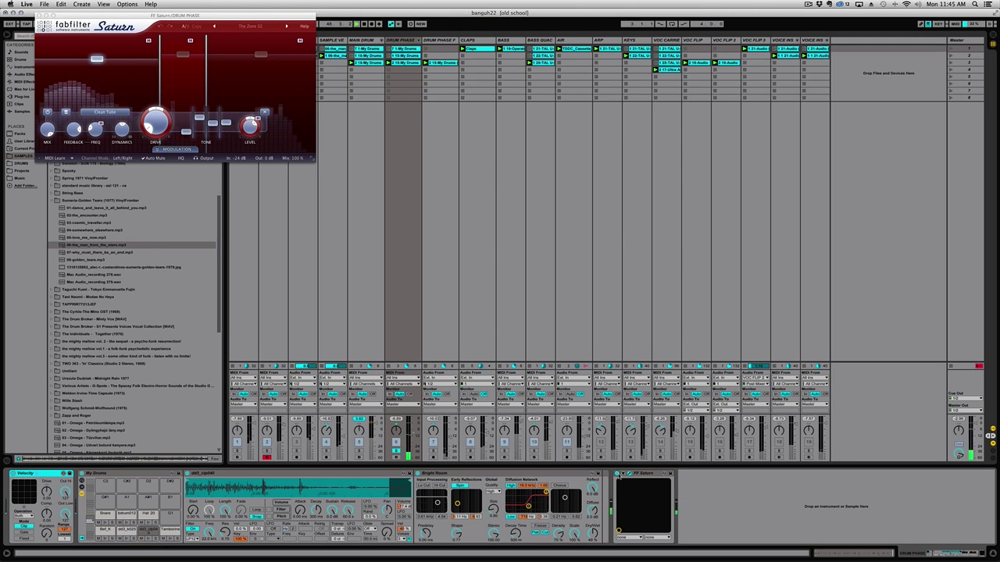
Step: Release the DRUM PHASE solo, mute sample track 2 and restart playback
{"action": "left_click", "coordinate": [396, 452]}
{"action": "key", "text": "space"}
{"action": "left_click", "coordinate": [268, 443]}
{"action": "key", "text": "space"}
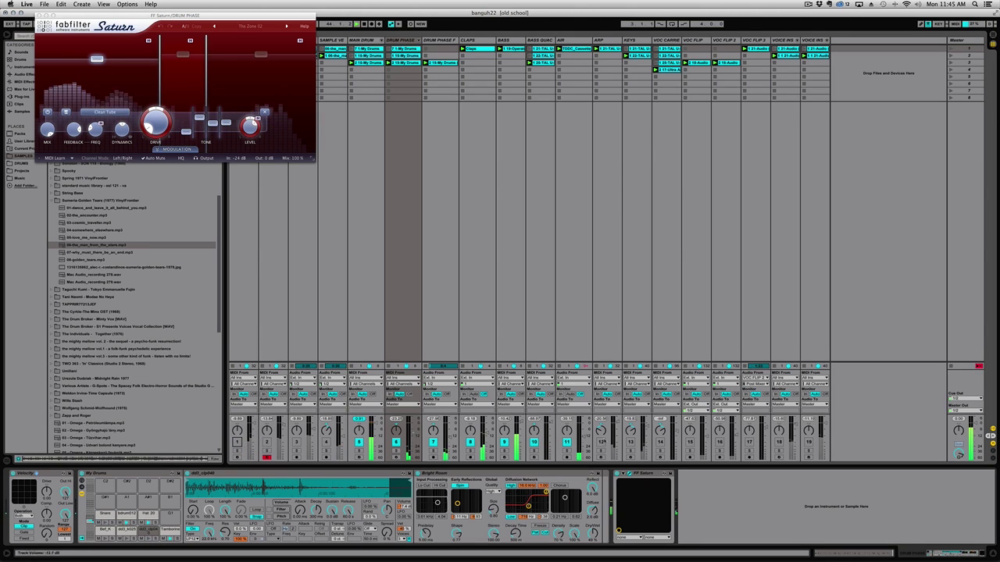
Step: Mute the AIR, BASS QUAC, BASS and CLAPS tracks to leave only the main and phase drum tracks active
{"action": "key", "text": "space"}
{"action": "left_click", "coordinate": [566, 443]}
{"action": "left_click", "coordinate": [533, 444]}
{"action": "left_click", "coordinate": [505, 443]}
{"action": "key", "text": "space"}
{"action": "left_click", "coordinate": [471, 442]}
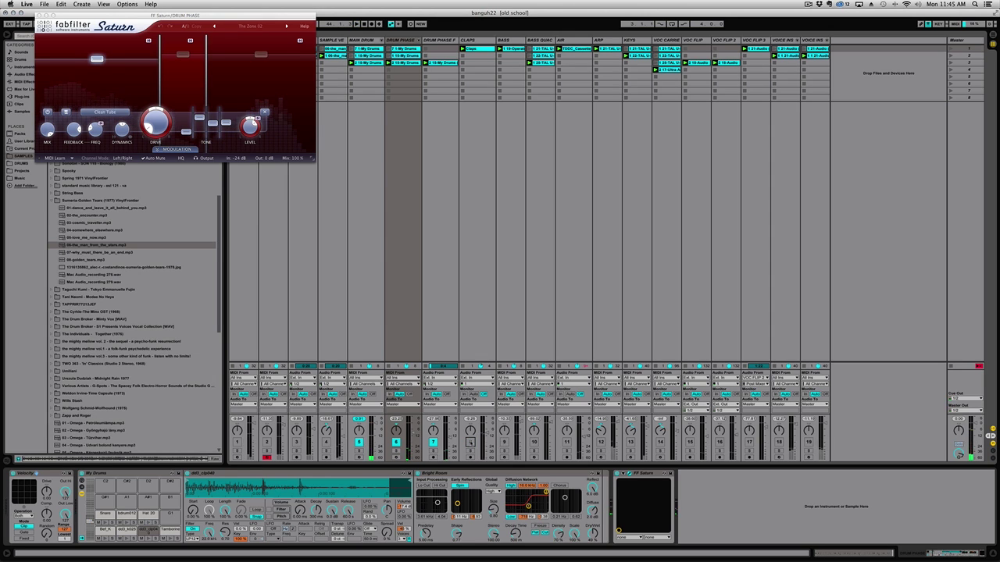
{"action": "left_click", "coordinate": [471, 443]}
{"action": "left_click", "coordinate": [471, 443]}
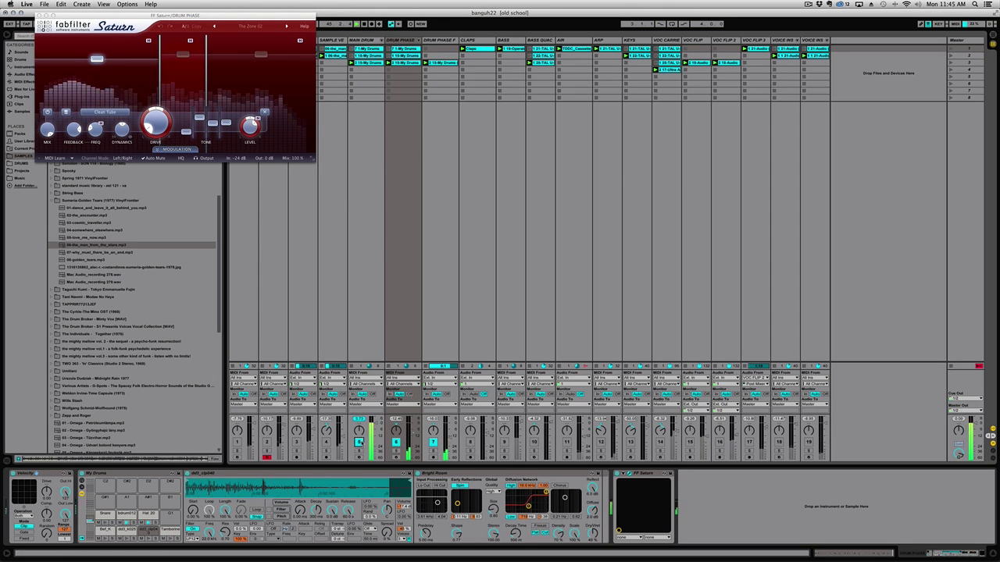
Step: Audition the DRUM PHASE and DRUM PHASE FLIP tracks one after the other in solo
{"action": "left_click", "coordinate": [432, 443]}
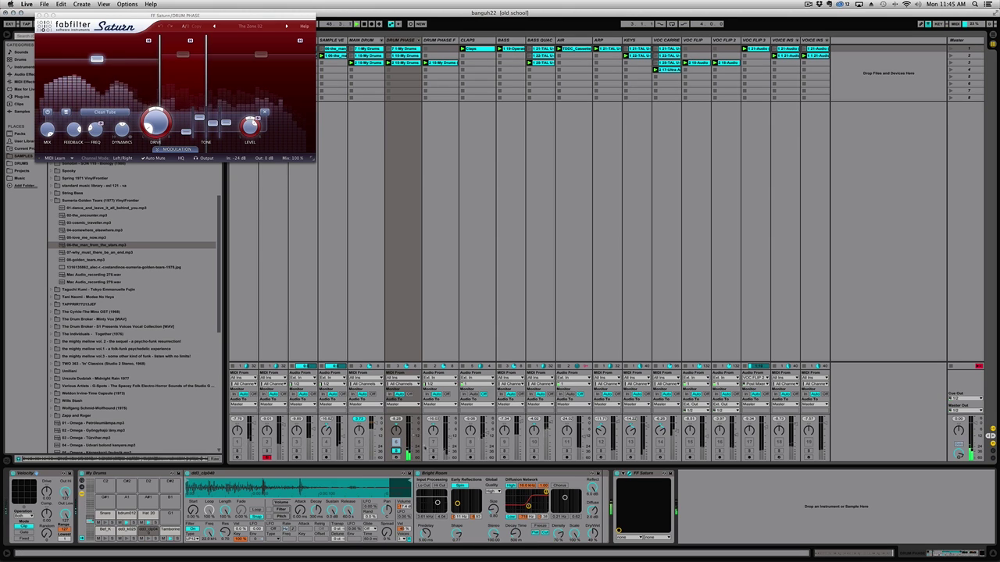
{"action": "left_click", "coordinate": [396, 452]}
{"action": "left_click", "coordinate": [359, 443]}
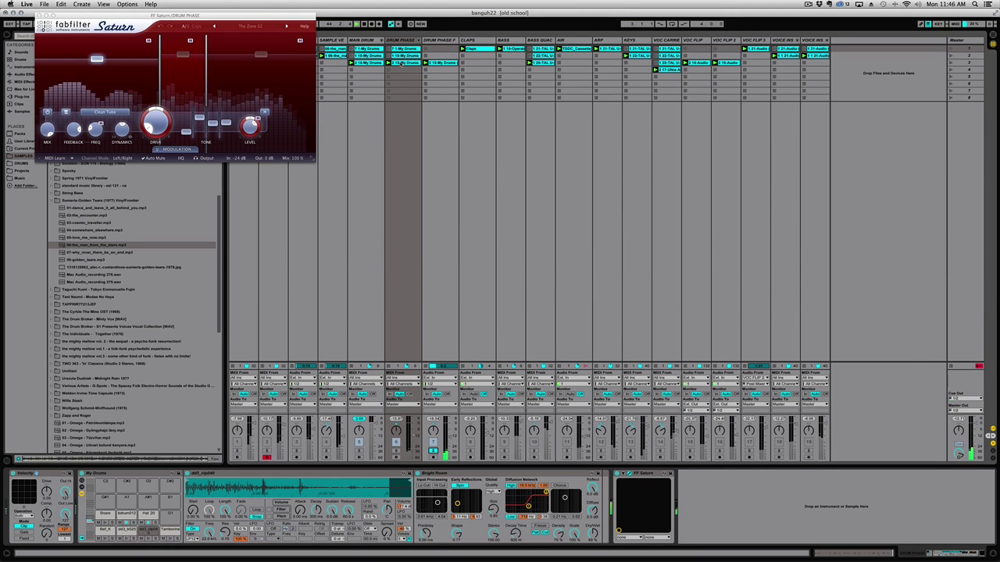
Step: Open the clip on the DRUM PHASE FLIP track to view its waveform, and show the track's device chain
{"action": "double_click", "coordinate": [439, 63]}
{"action": "double_click", "coordinate": [440, 64]}
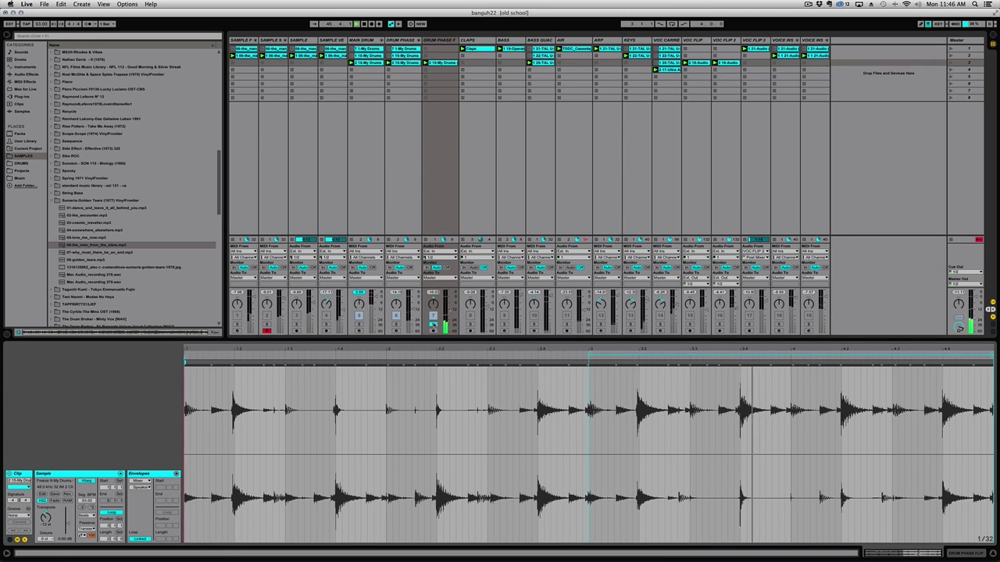
{"action": "left_click", "coordinate": [443, 41]}
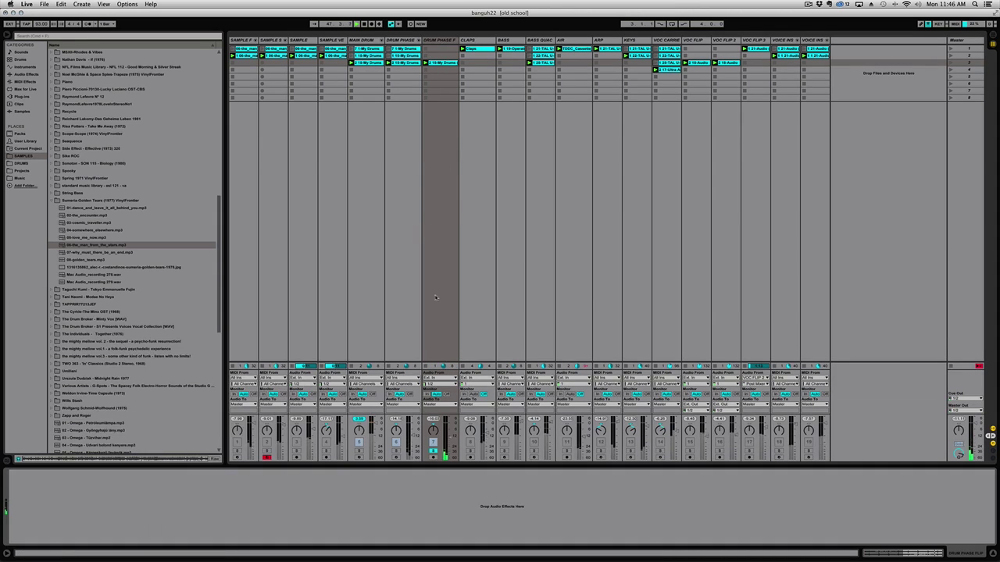
Step: Mute the MAIN DRUM, DRUM PHASE and DRUM PHASE FLIP tracks and reactivate sample track 2
{"action": "left_click", "coordinate": [396, 442]}
{"action": "left_click", "coordinate": [396, 442]}
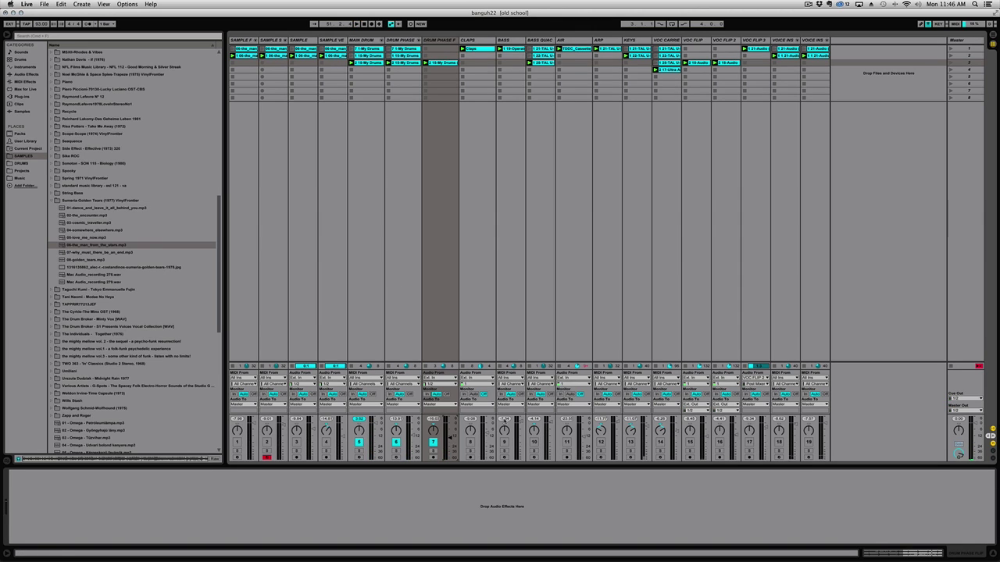
{"action": "left_click", "coordinate": [396, 443]}
{"action": "left_click", "coordinate": [360, 443]}
{"action": "left_click", "coordinate": [433, 443]}
{"action": "left_click", "coordinate": [267, 443]}
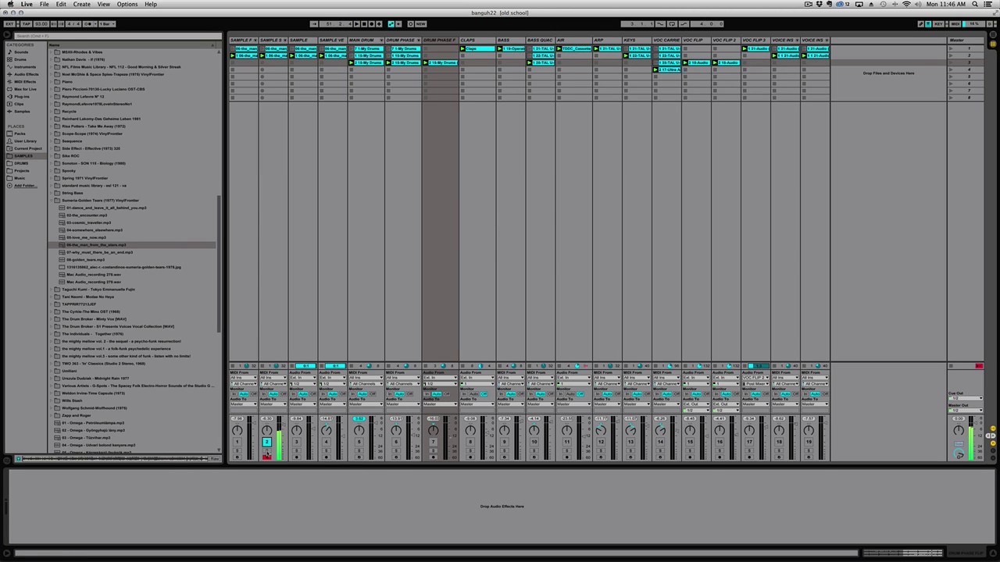
Step: Select sample track 2 and show its full device chain from the slice rack to the Glue Compressor
{"action": "left_click", "coordinate": [269, 48]}
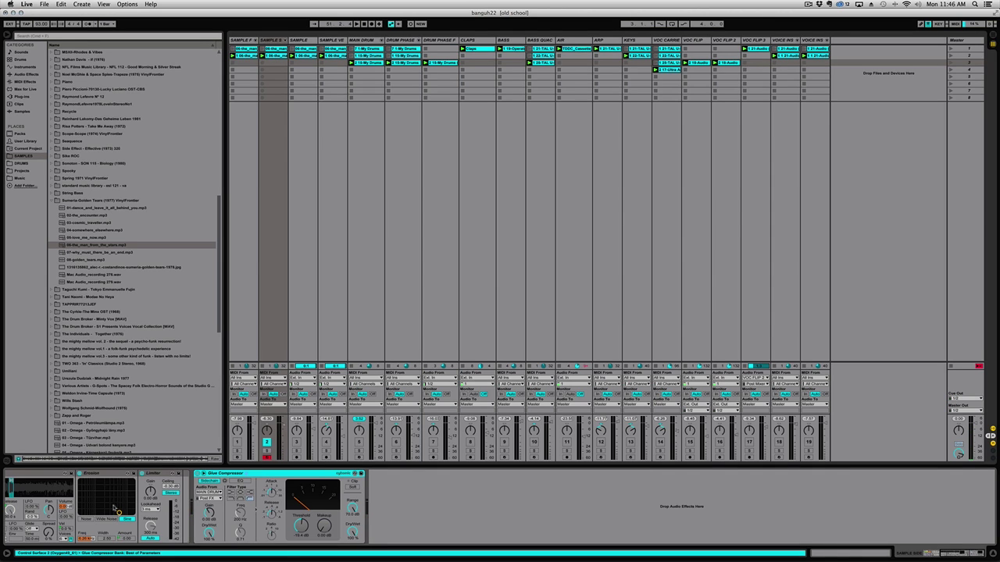
{"action": "left_click", "coordinate": [929, 555]}
{"action": "left_click", "coordinate": [205, 532]}
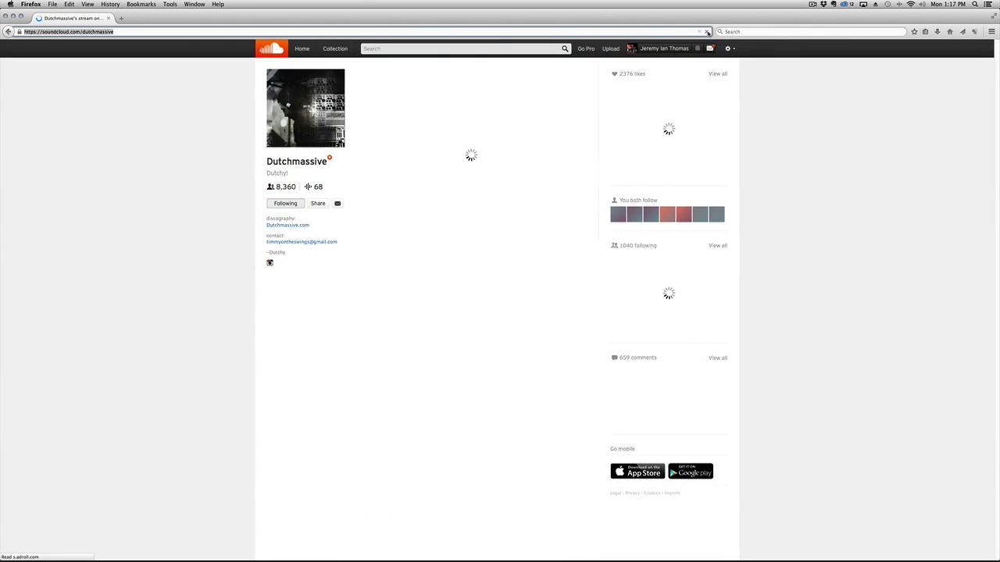
Step: In Firefox, browse the Dutchmassive SoundCloud page, enlarging the profile picture and looking through the posted tracks
{"action": "scroll", "coordinate": [519, 158], "scroll_direction": "down", "scroll_amount": 5}
{"action": "left_click", "coordinate": [306, 138]}
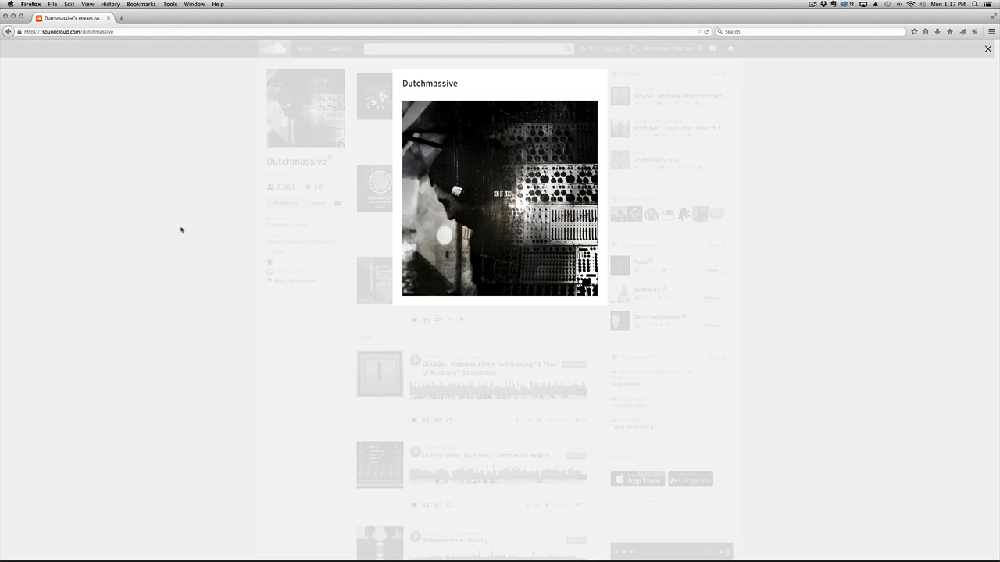
{"action": "left_click", "coordinate": [307, 211]}
{"action": "scroll", "coordinate": [297, 212], "scroll_direction": "down", "scroll_amount": 10}
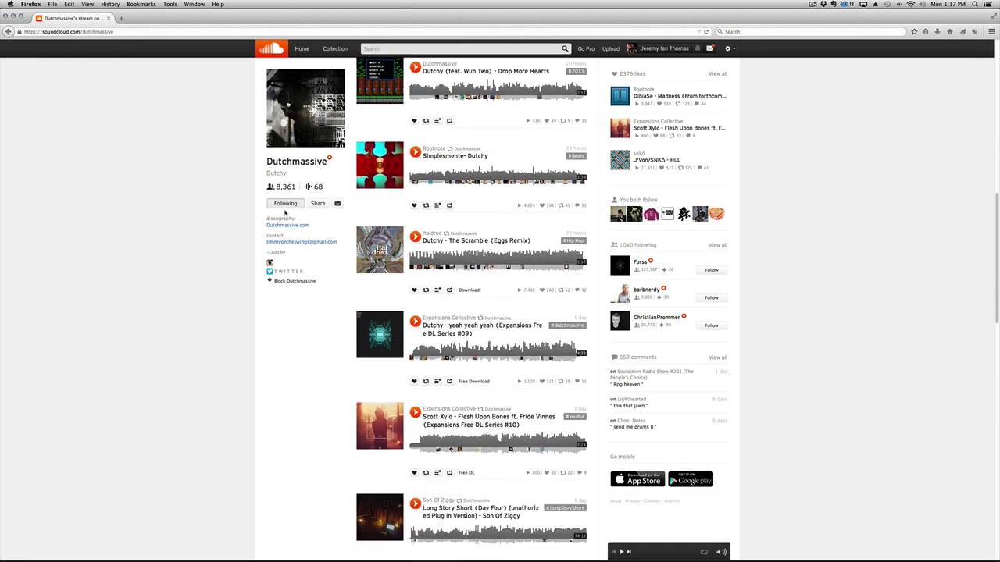
{"action": "scroll", "coordinate": [285, 212], "scroll_direction": "down", "scroll_amount": 3}
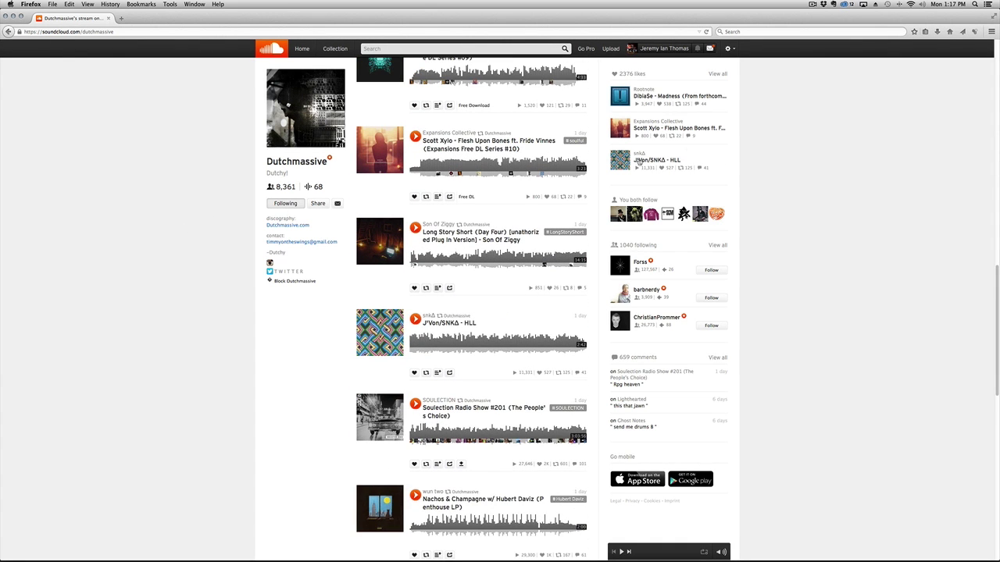
{"action": "left_click", "coordinate": [813, 4]}
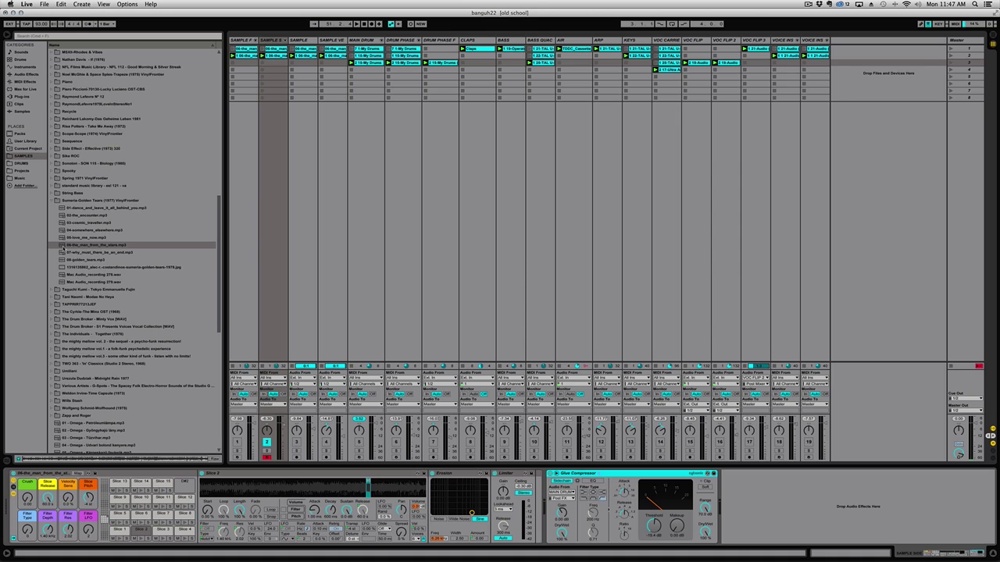
Step: Load 06-the_man_from_the_stars.mp3 into a new audio track and loop the clip from bar 20 to its end
{"action": "left_click_drag", "start_coordinate": [62, 247], "coordinate": [848, 50]}
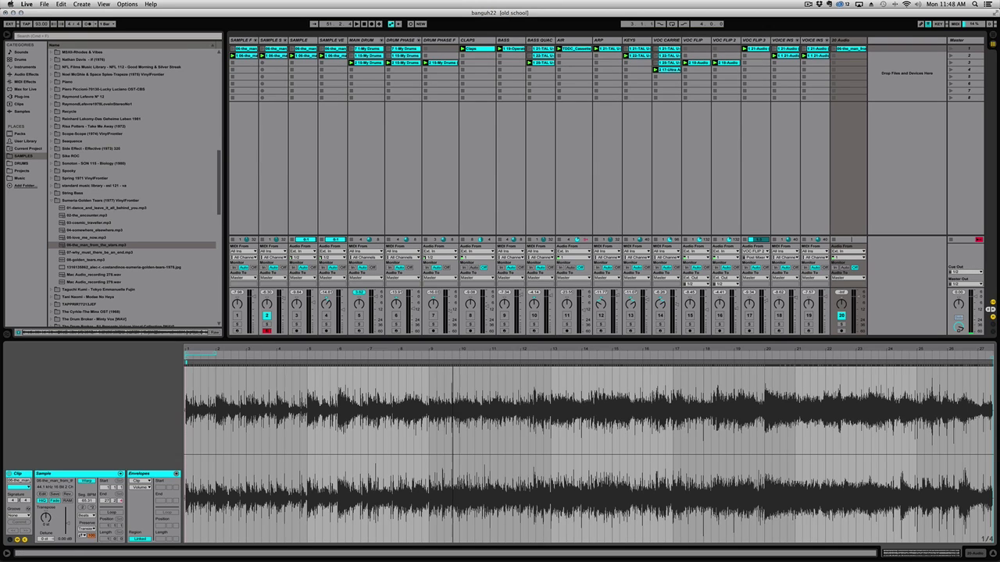
{"action": "left_click", "coordinate": [216, 355]}
{"action": "right_click", "coordinate": [254, 355]}
{"action": "left_click", "coordinate": [259, 359]}
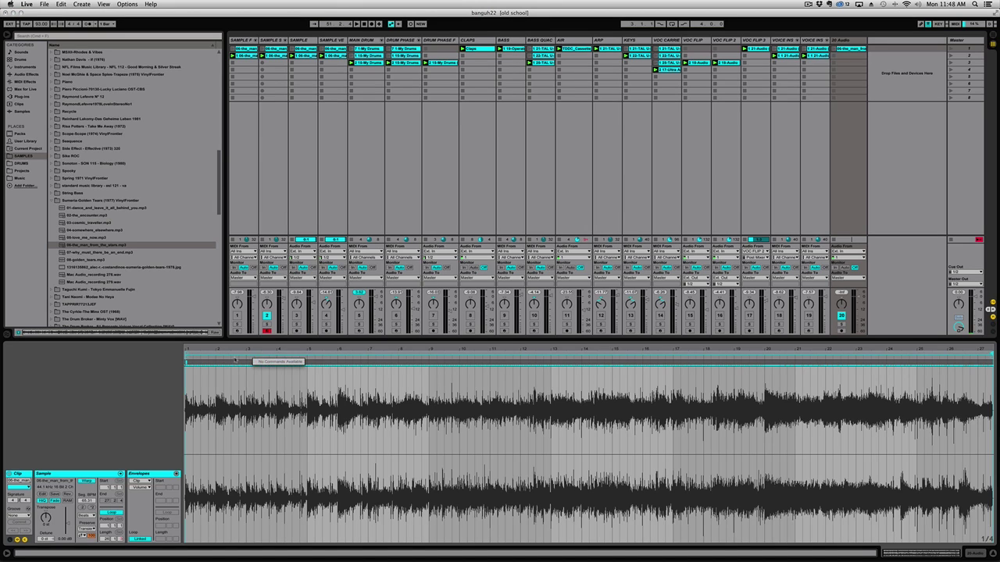
{"action": "left_click", "coordinate": [235, 360]}
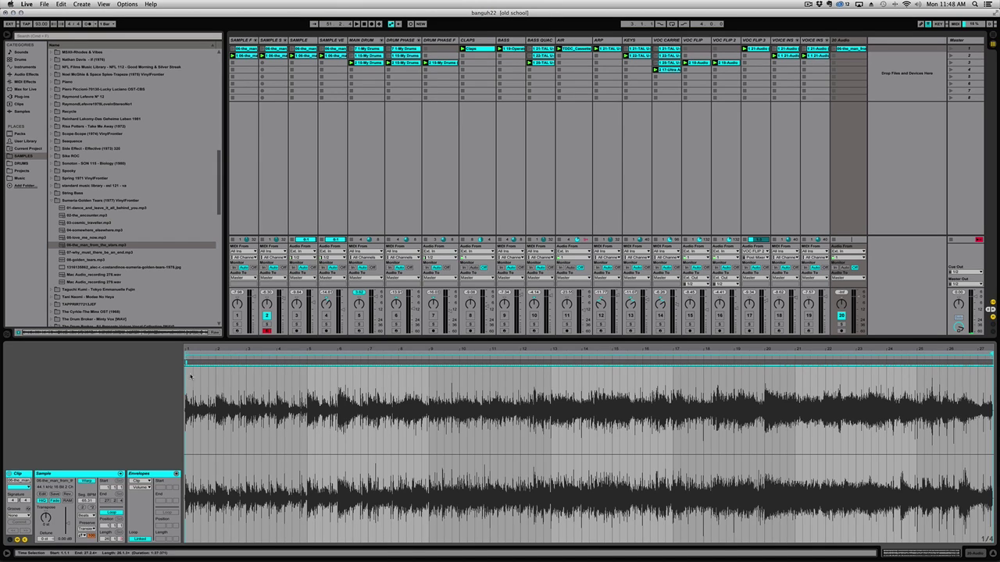
{"action": "left_click_drag", "start_coordinate": [186, 357], "coordinate": [765, 357]}
Step: Play the looped section of the new audio clip in solo
{"action": "left_click", "coordinate": [843, 324]}
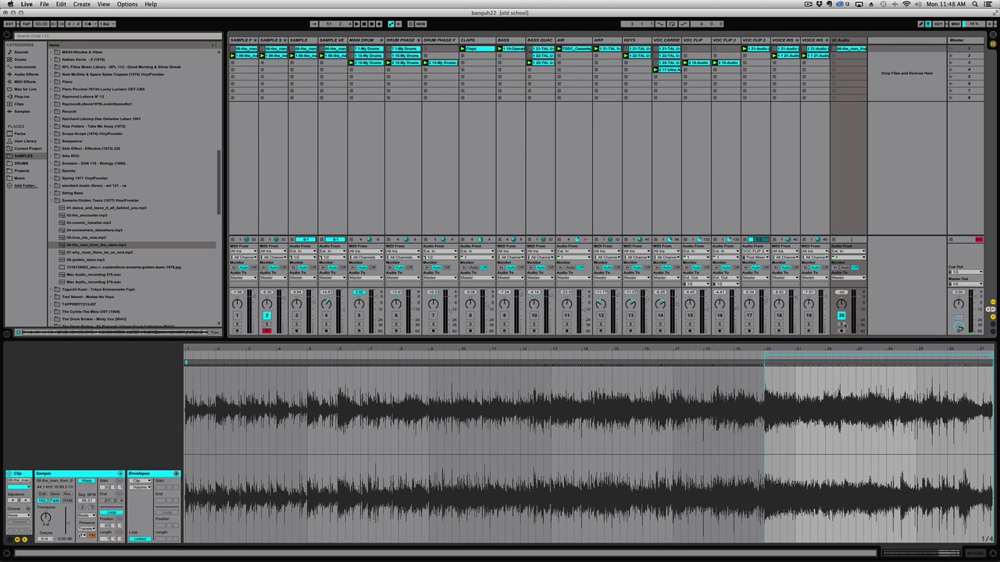
{"action": "key", "text": "space"}
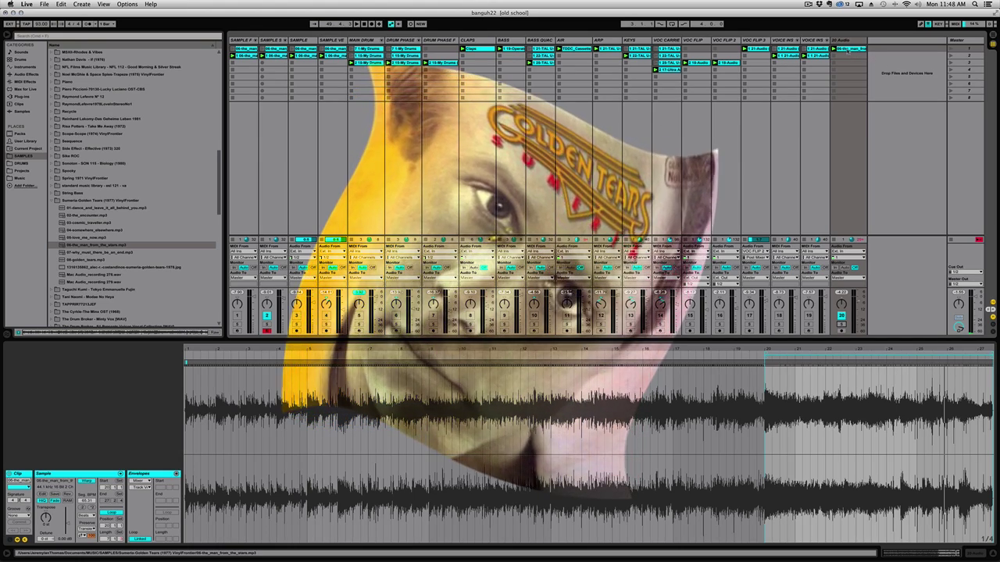
{"action": "right_click", "coordinate": [848, 49]}
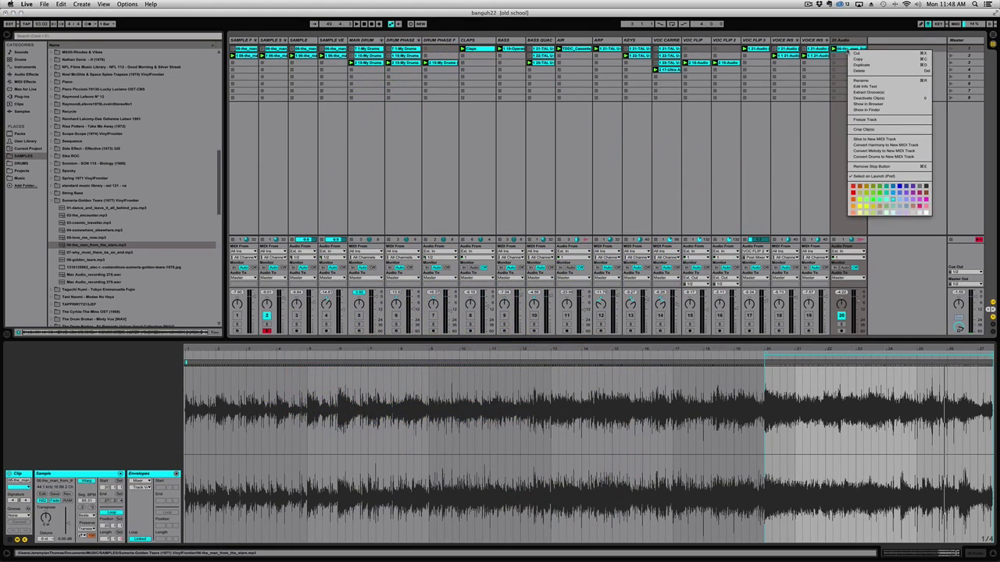
{"action": "left_click", "coordinate": [874, 139]}
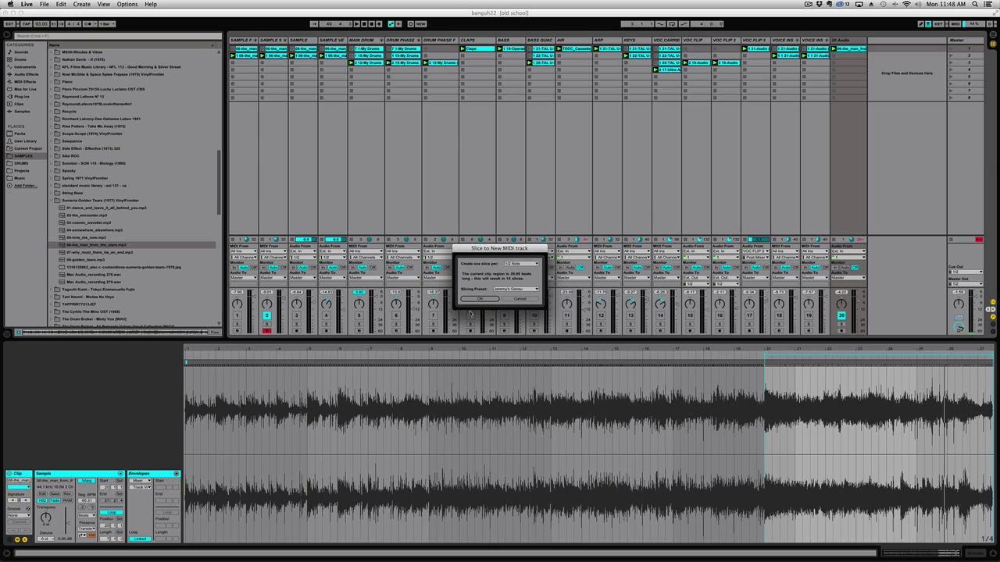
{"action": "left_click", "coordinate": [521, 290]}
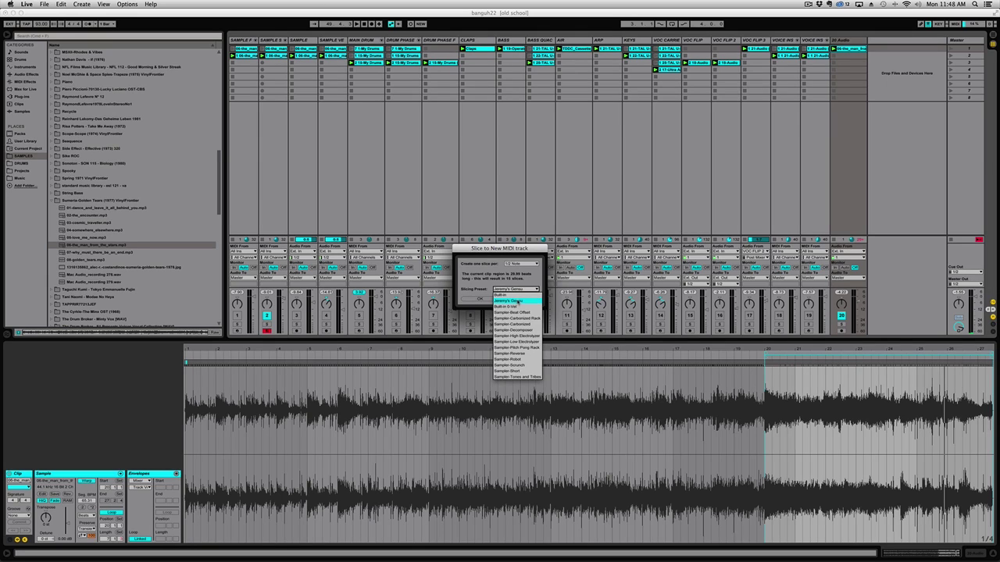
{"action": "left_click", "coordinate": [516, 301]}
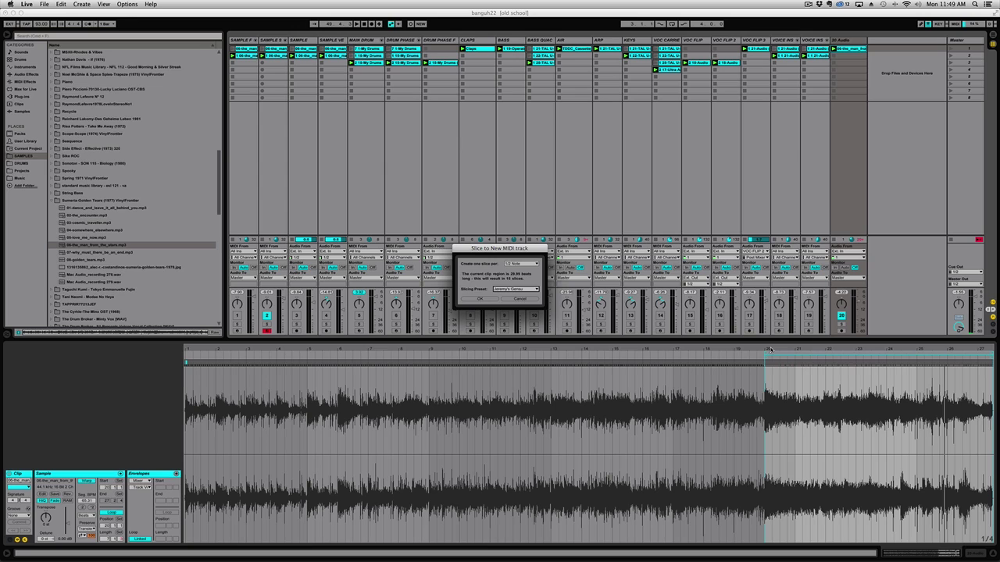
{"action": "left_click", "coordinate": [520, 299]}
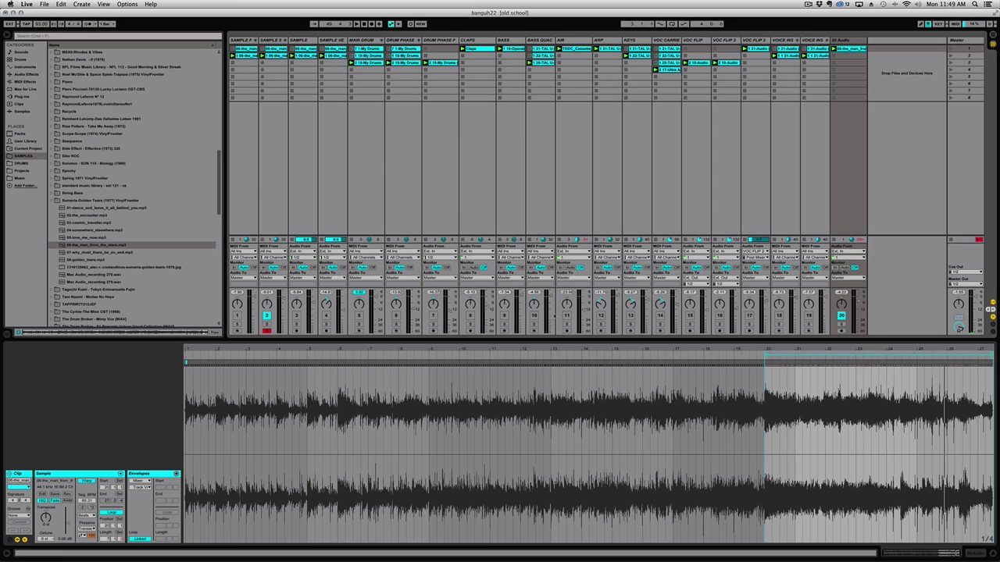
Step: Examine the clip's waveform up close around the loop start at bar 20 and check the extent of the looped region
{"action": "left_click_drag", "start_coordinate": [773, 352], "coordinate": [760, 357]}
{"action": "left_click", "coordinate": [720, 369]}
{"action": "left_click", "coordinate": [719, 367]}
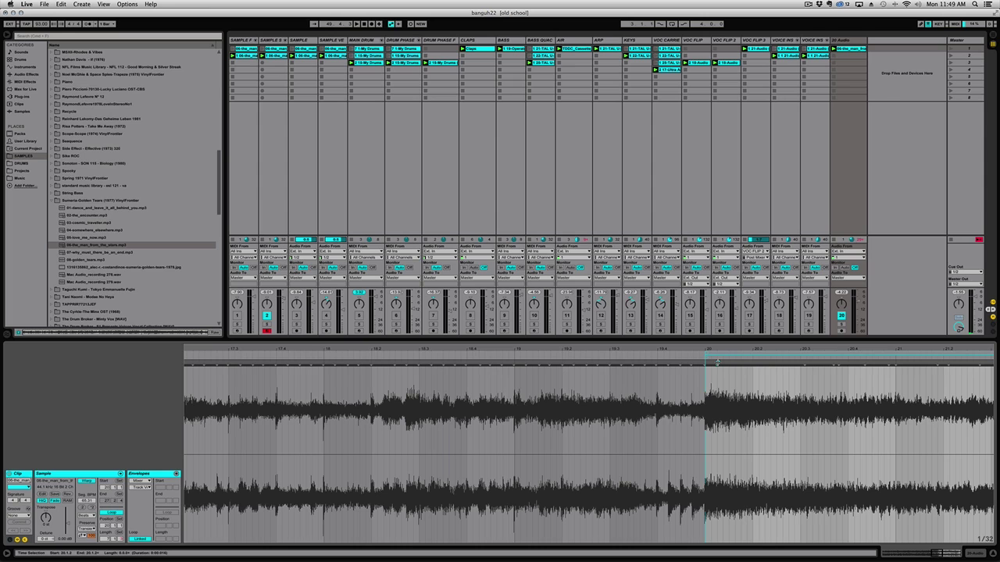
{"action": "key", "text": "super+z"}
{"action": "left_click", "coordinate": [722, 354]}
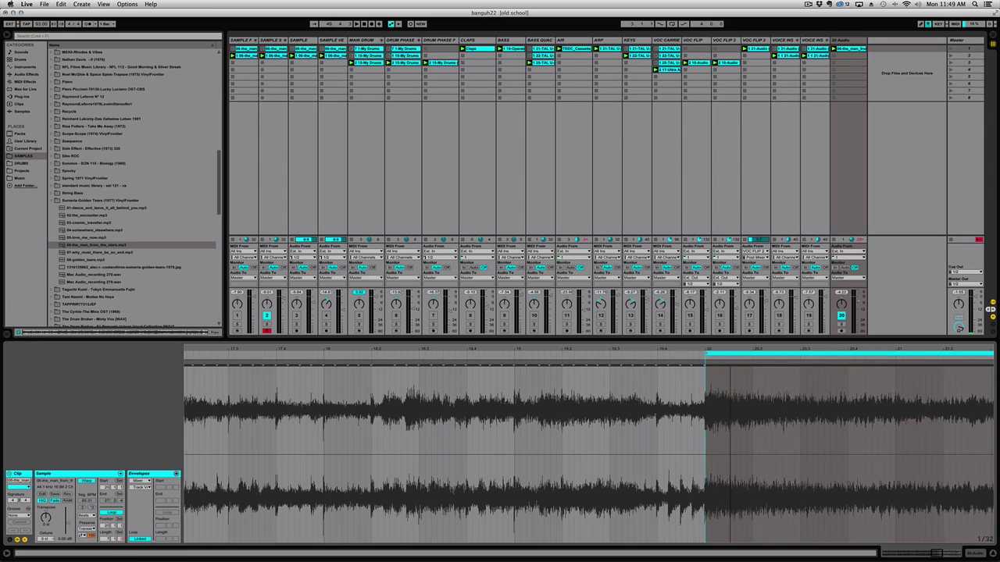
{"action": "left_click_drag", "start_coordinate": [731, 348], "coordinate": [721, 391]}
{"action": "left_click_drag", "start_coordinate": [722, 348], "coordinate": [721, 312]}
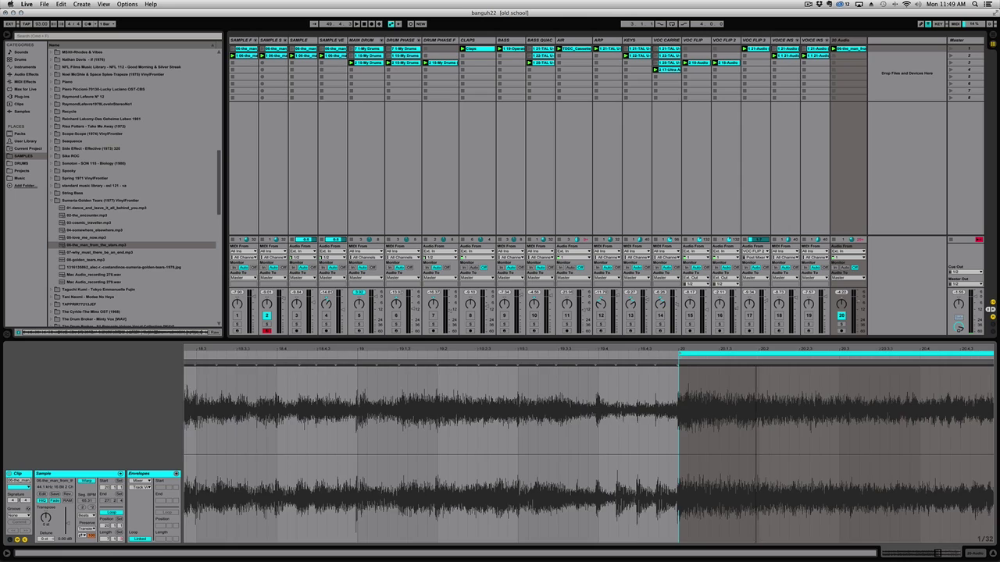
{"action": "left_click_drag", "start_coordinate": [758, 348], "coordinate": [505, 349]}
{"action": "left_click", "coordinate": [599, 377]}
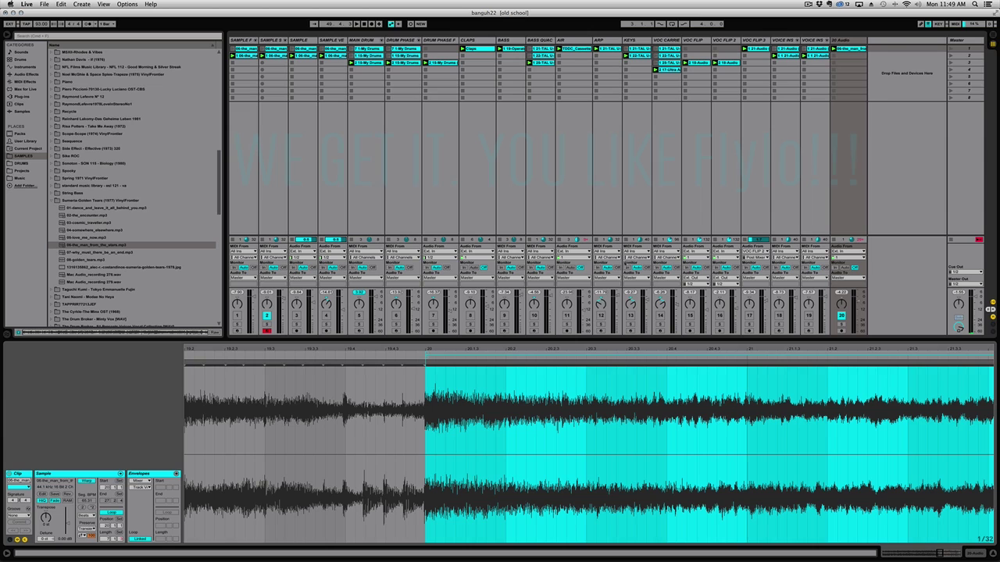
{"action": "right_click", "coordinate": [846, 53]}
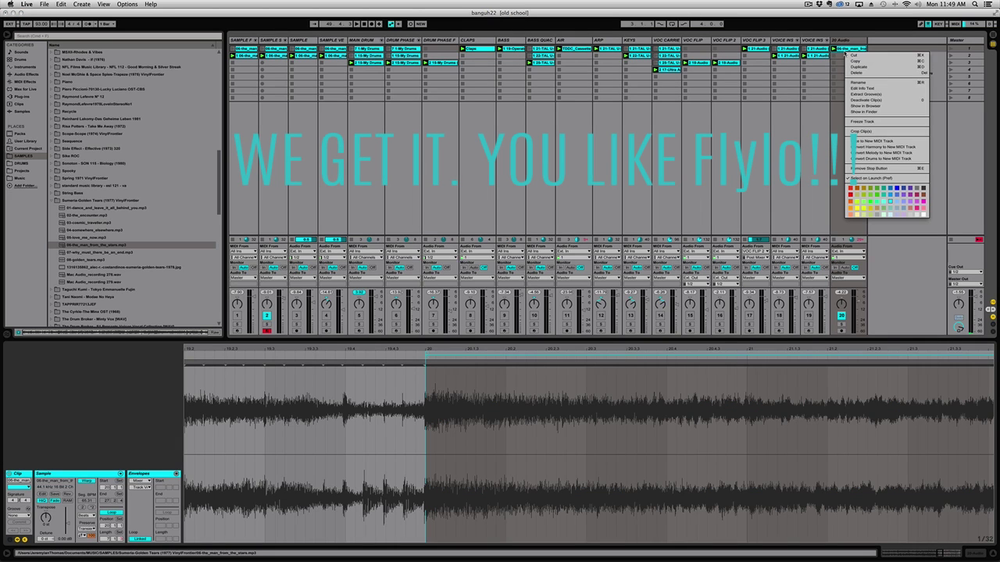
{"action": "left_click", "coordinate": [603, 349]}
{"action": "left_click_drag", "start_coordinate": [604, 349], "coordinate": [603, 300]}
{"action": "left_click_drag", "start_coordinate": [695, 353], "coordinate": [689, 359]}
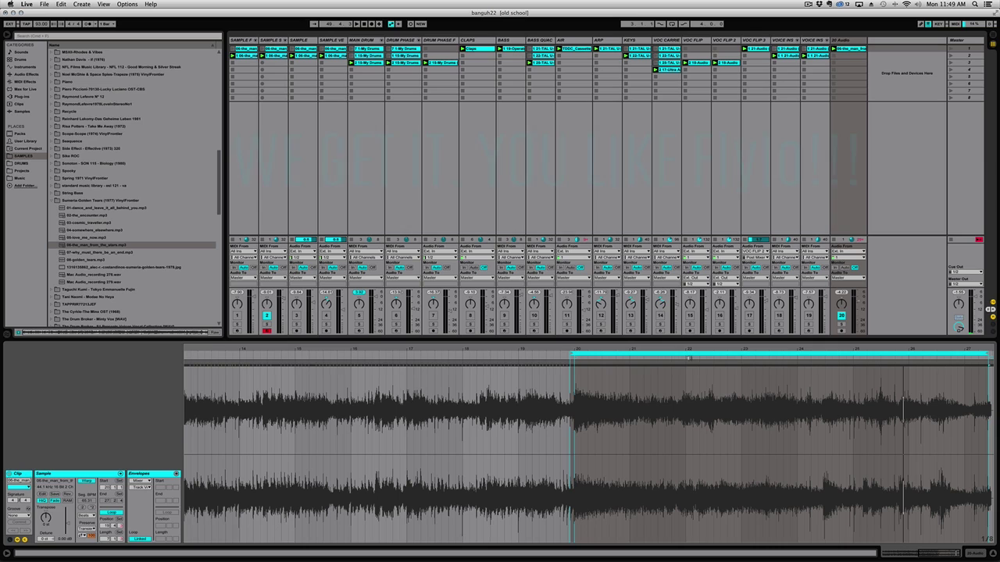
Step: Slice the looped clip to a new MIDI track at 1/2 Note using the custom slicing preset listed just below Built-in
{"action": "right_click", "coordinate": [851, 49]}
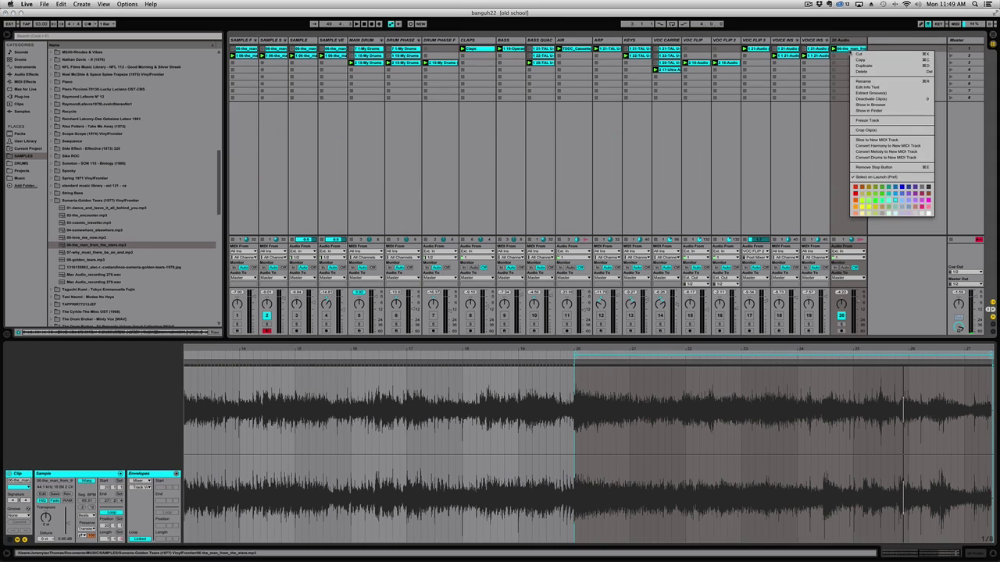
{"action": "left_click", "coordinate": [877, 139]}
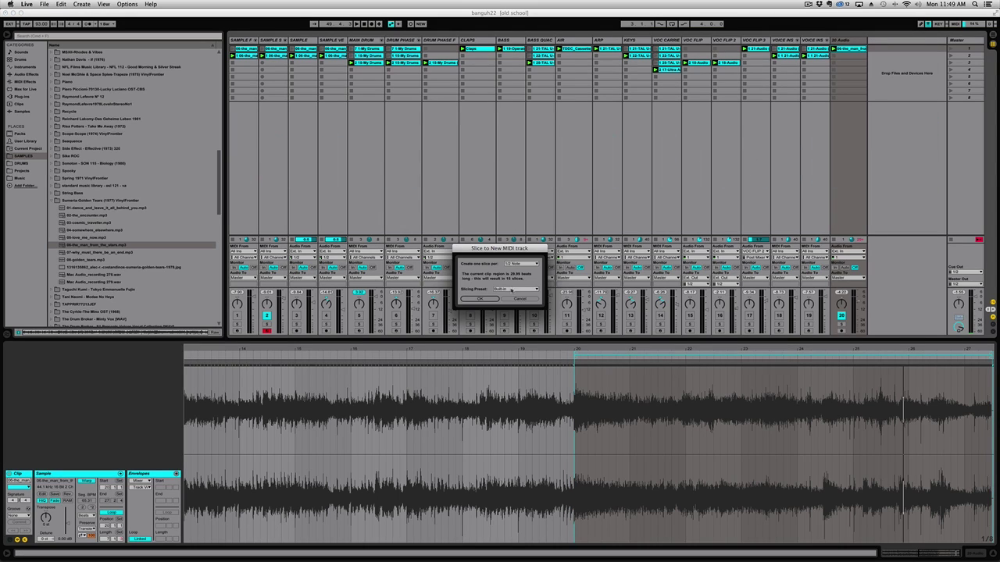
{"action": "left_click", "coordinate": [512, 289]}
{"action": "left_click", "coordinate": [507, 301]}
{"action": "left_click", "coordinate": [480, 300]}
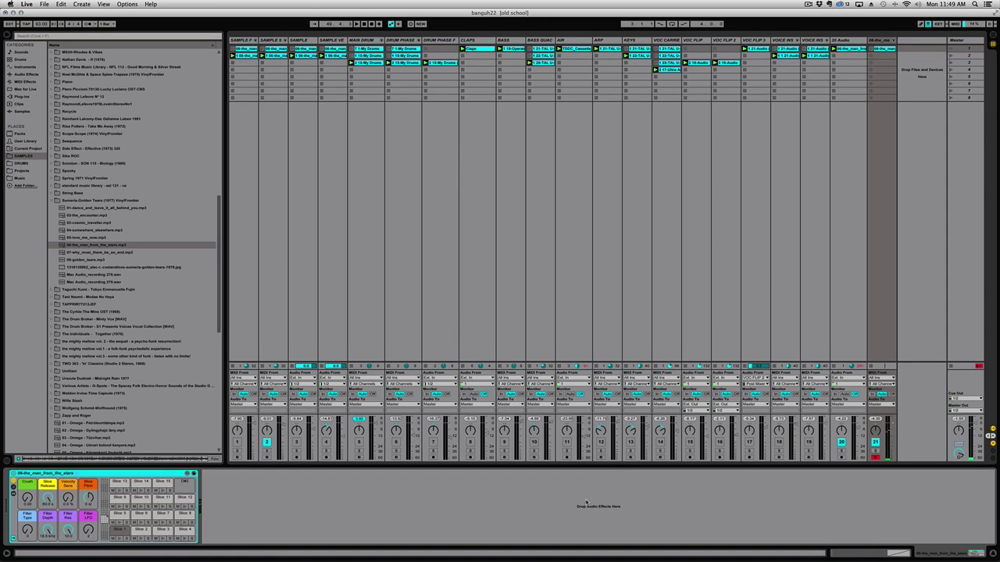
Step: Lower the Slice Pitch macro of the new slice rack and reduce the track's volume to -2.0 dB
{"action": "left_click_drag", "start_coordinate": [89, 497], "coordinate": [88, 500]}
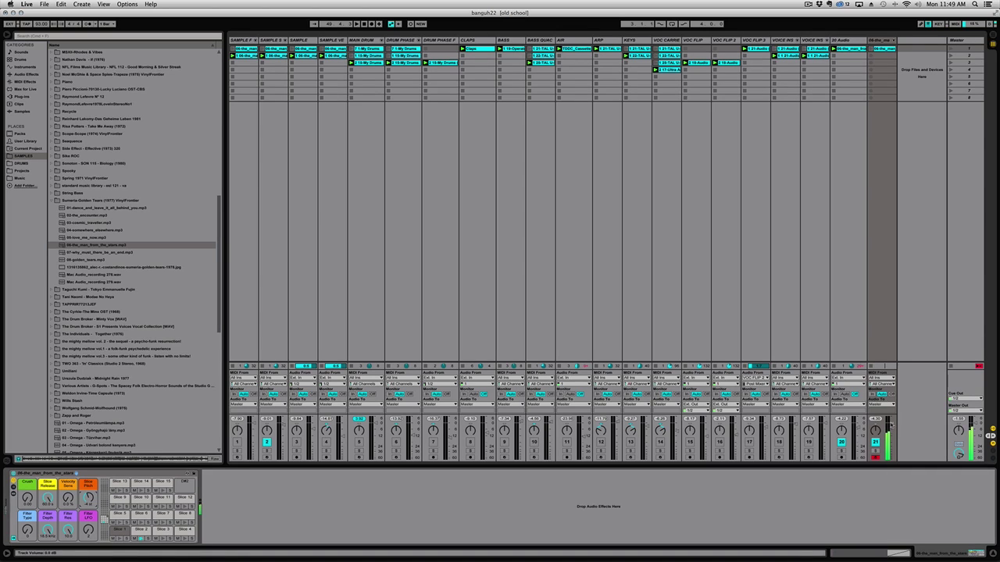
{"action": "left_click_drag", "start_coordinate": [892, 425], "coordinate": [892, 428]}
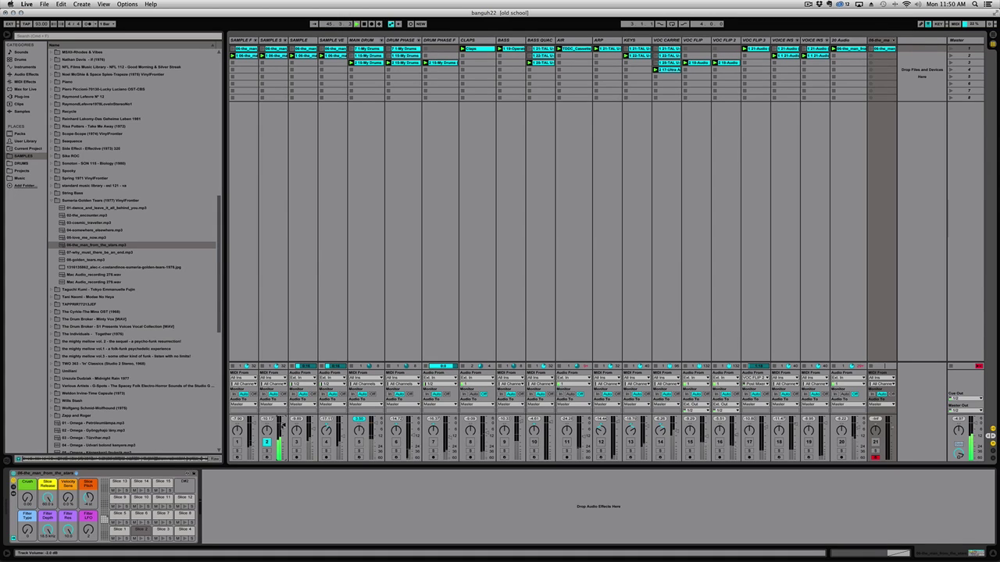
Step: Show the device chain of sample track 2 and solo the track
{"action": "left_click", "coordinate": [272, 40]}
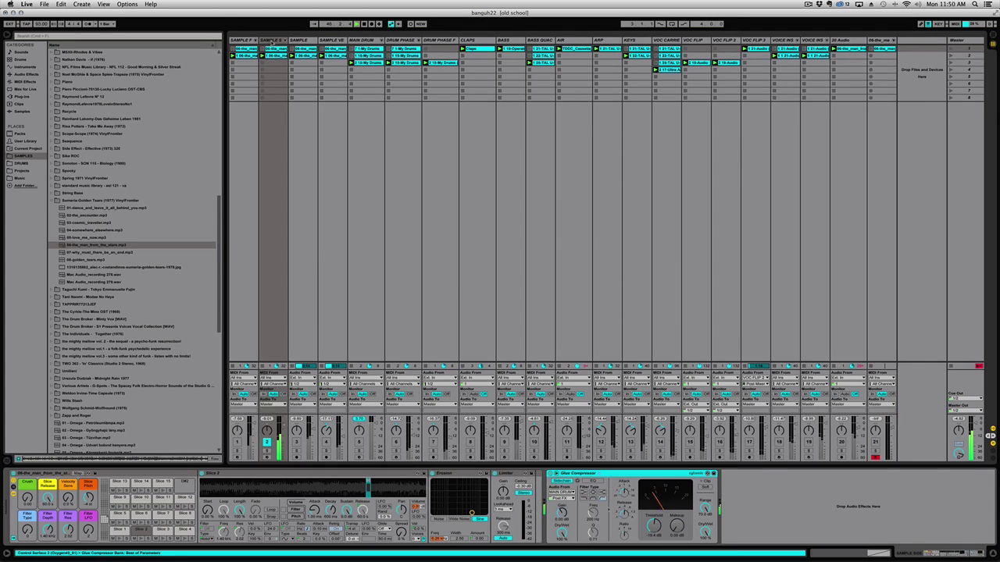
{"action": "left_click", "coordinate": [266, 451]}
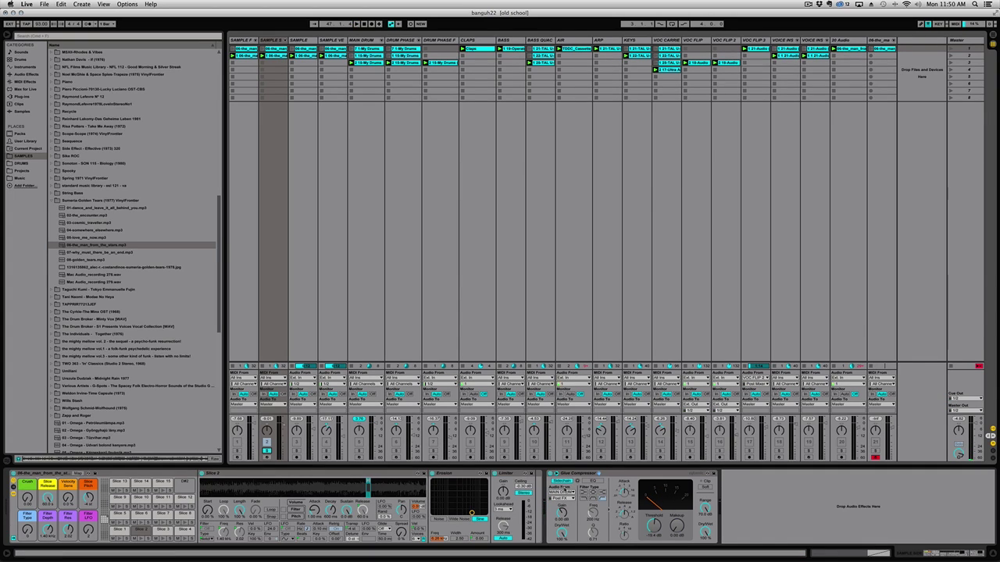
Step: Play the set and compare the SAMPLE track with sliced sample track 2 by soloing each in turn
{"action": "left_click", "coordinate": [297, 443]}
{"action": "key", "text": "space"}
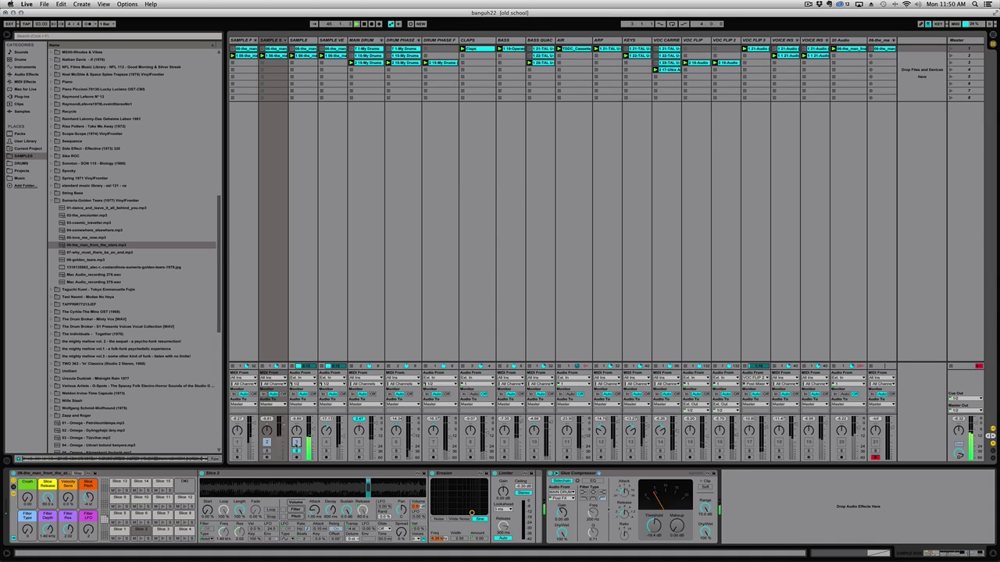
{"action": "left_click", "coordinate": [266, 452]}
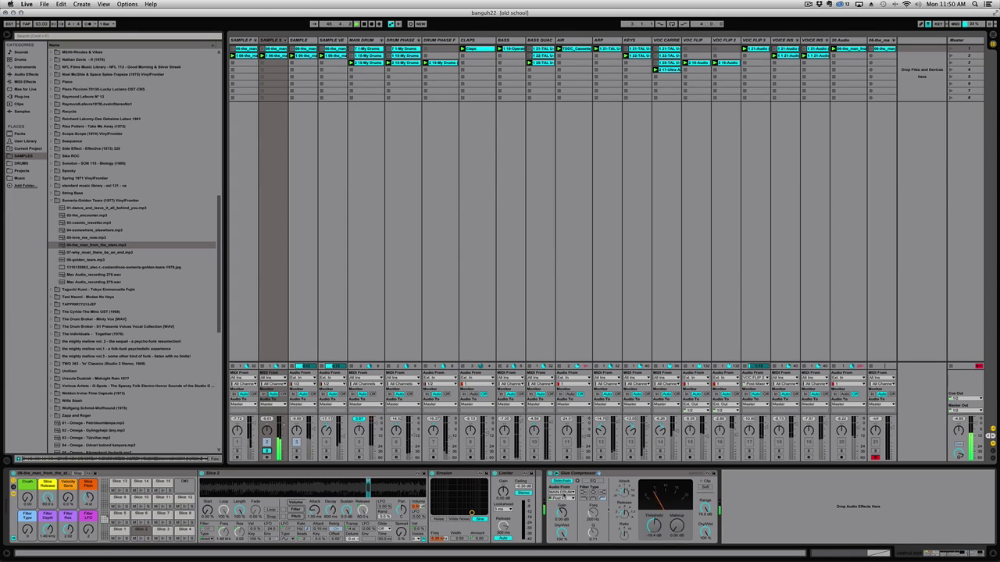
{"action": "left_click_drag", "start_coordinate": [654, 527], "coordinate": [654, 529]}
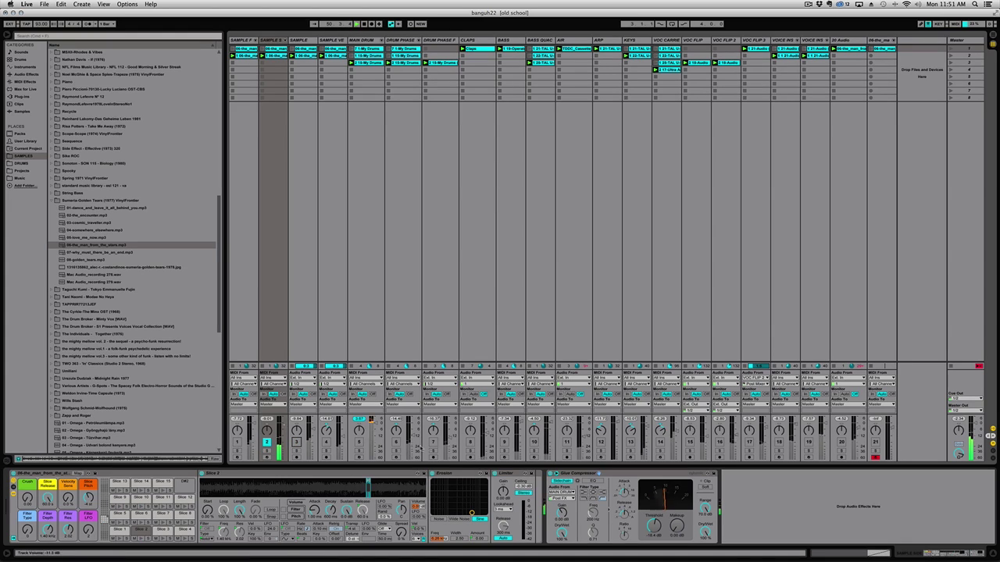
Step: Audition the sliced sample together with the MAIN DRUM track, then mute the slices and solo the SAMPLE VERB track
{"action": "left_click", "coordinate": [358, 443]}
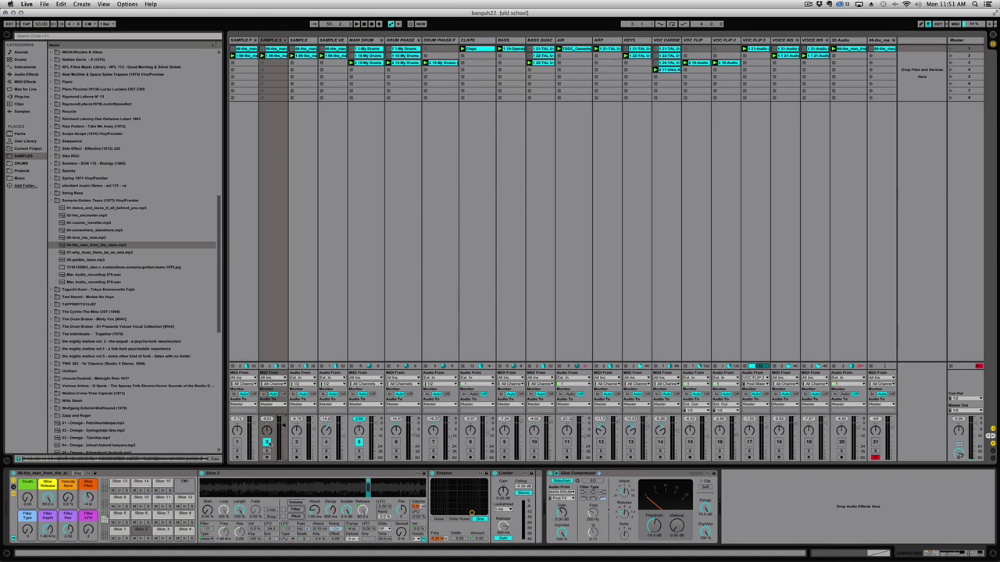
{"action": "left_click", "coordinate": [266, 442]}
{"action": "left_click", "coordinate": [296, 444]}
{"action": "left_click", "coordinate": [358, 443]}
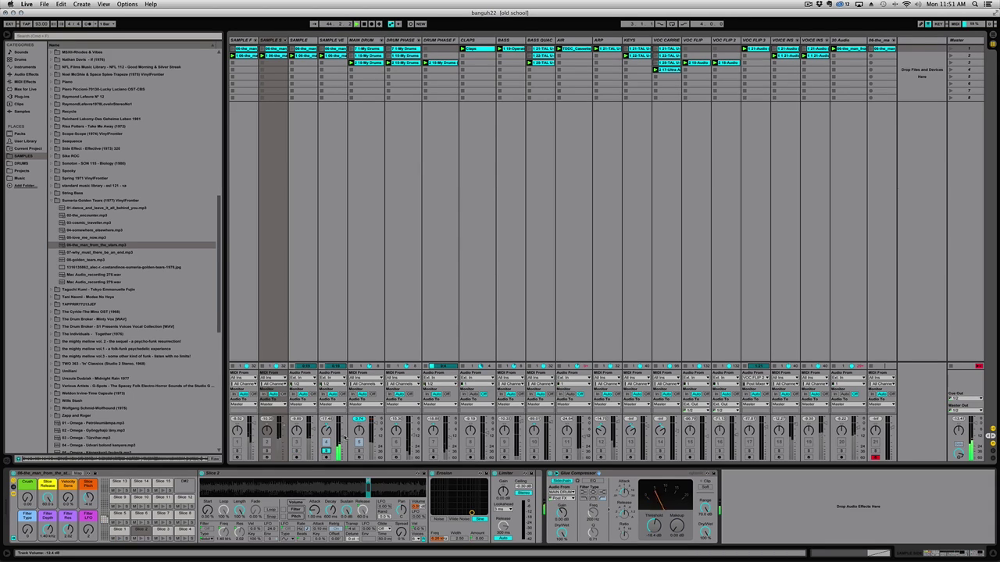
Step: Compare SAMPLE VERB with the sliced sample over the drums, ending with the slices muted and SAMPLE VERB soloed
{"action": "left_click", "coordinate": [326, 451]}
{"action": "left_click", "coordinate": [267, 442]}
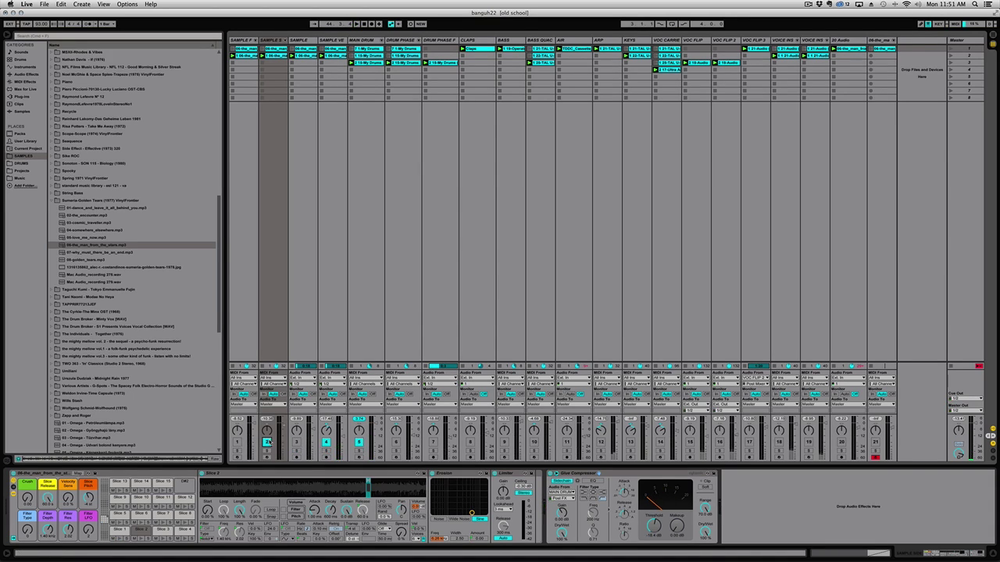
{"action": "left_click", "coordinate": [266, 442]}
{"action": "left_click", "coordinate": [326, 444]}
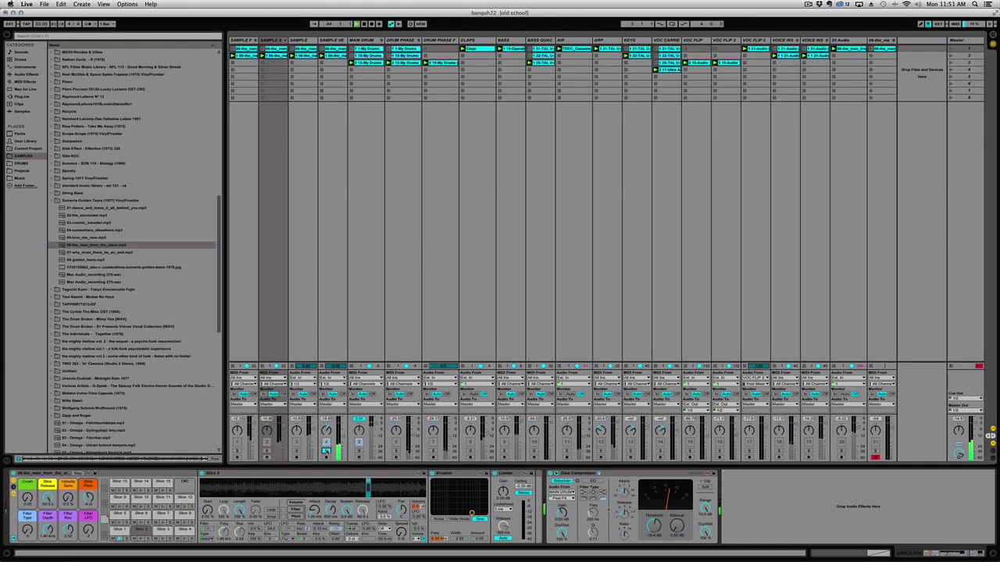
Step: Inspect the frozen sample clip's waveform on the SAMPLE VERB track and check the track's device chain
{"action": "left_click", "coordinate": [332, 56]}
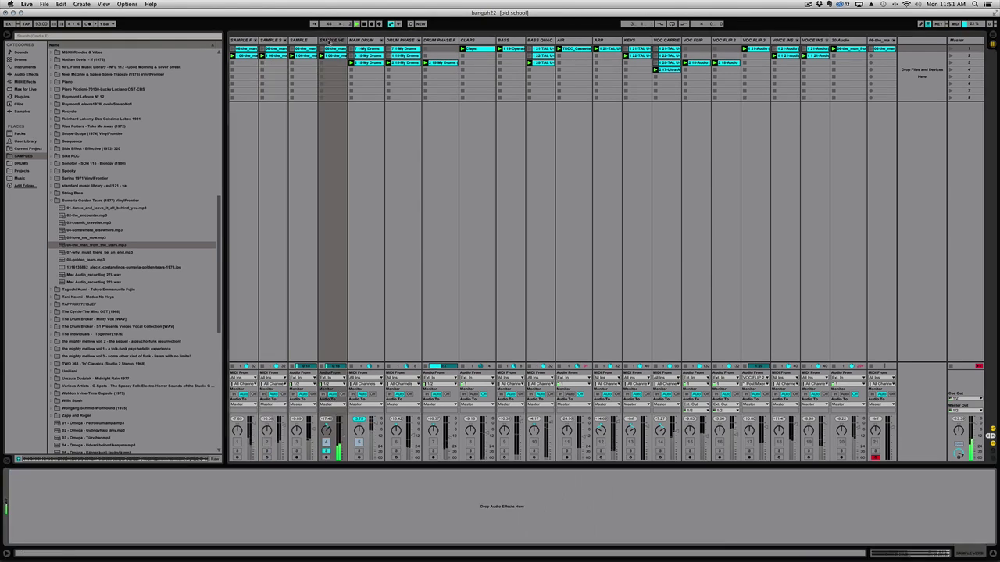
{"action": "double_click", "coordinate": [332, 57]}
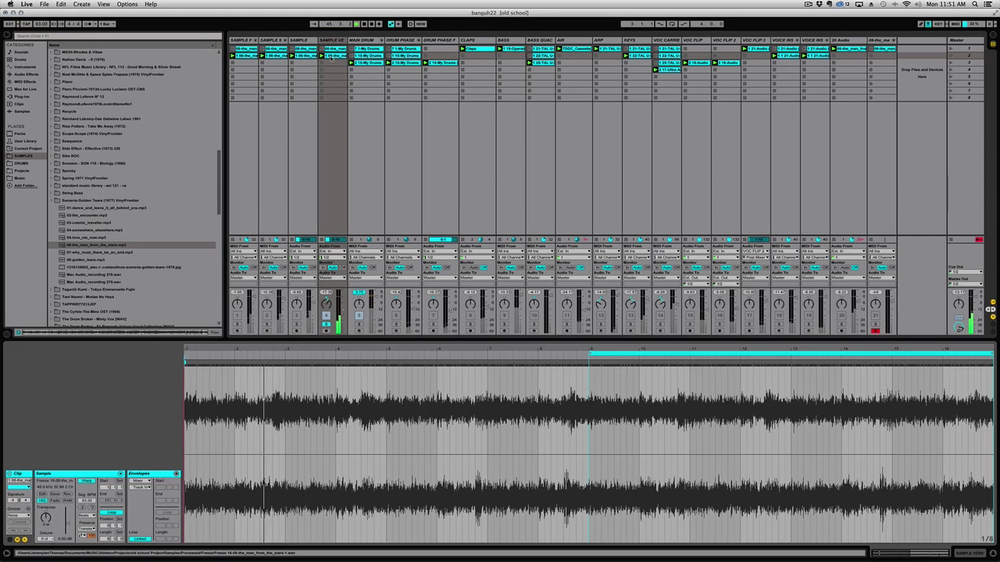
{"action": "double_click", "coordinate": [332, 41]}
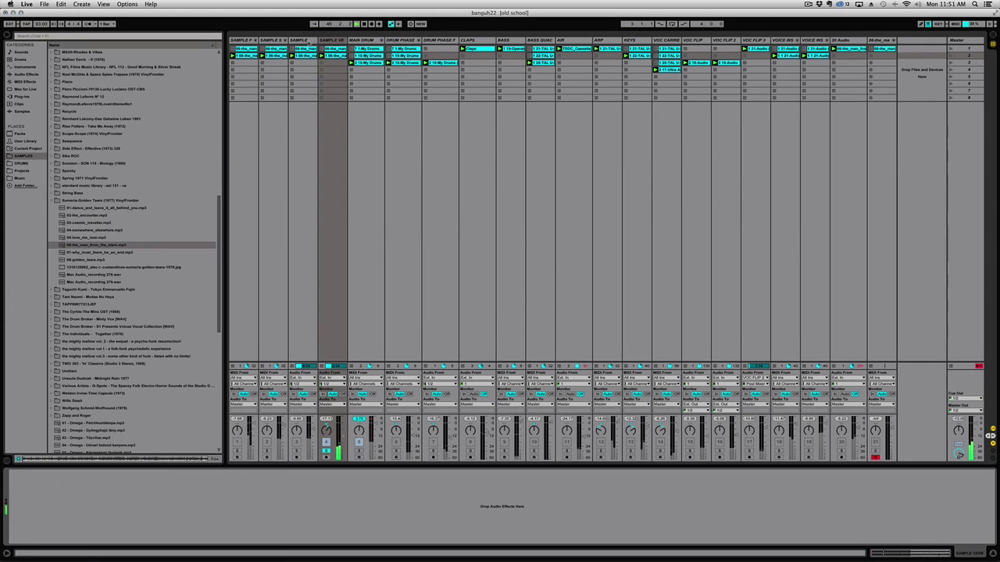
{"action": "key", "text": "Left"}
{"action": "left_click", "coordinate": [332, 42]}
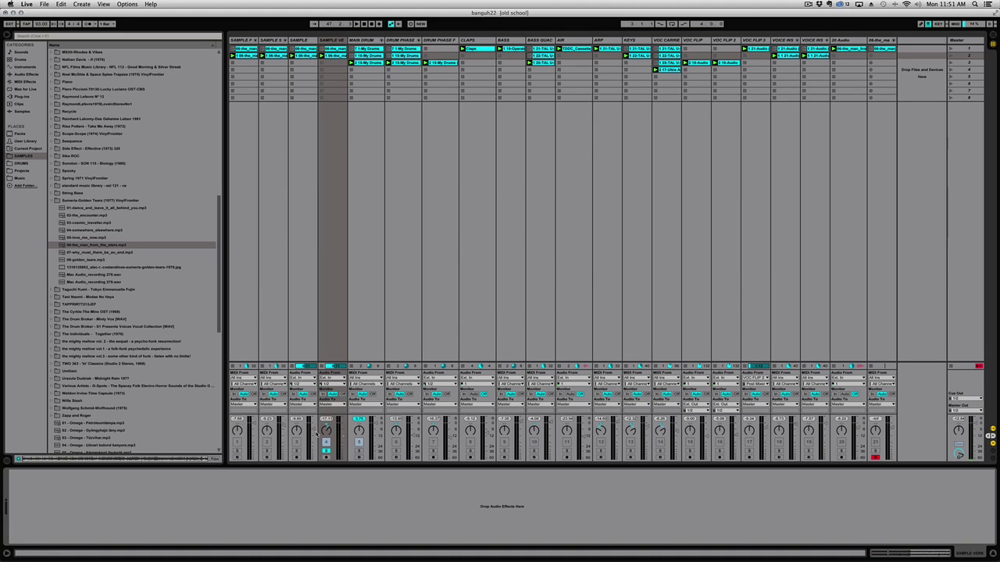
Step: Move the solo from SAMPLE VERB to the SAMPLE track and show the SAMPLE track's device chain
{"action": "left_click", "coordinate": [327, 451]}
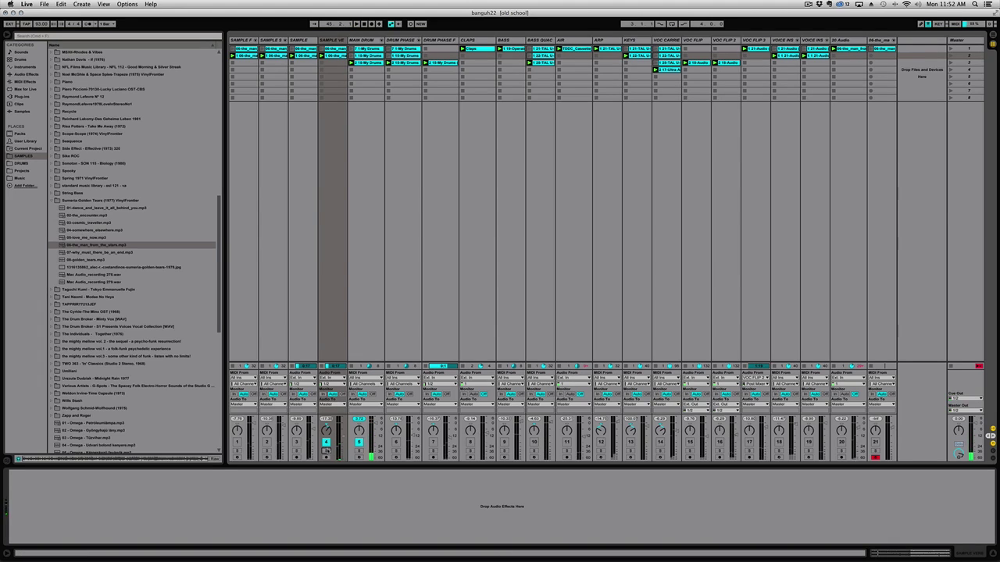
{"action": "left_click", "coordinate": [267, 451]}
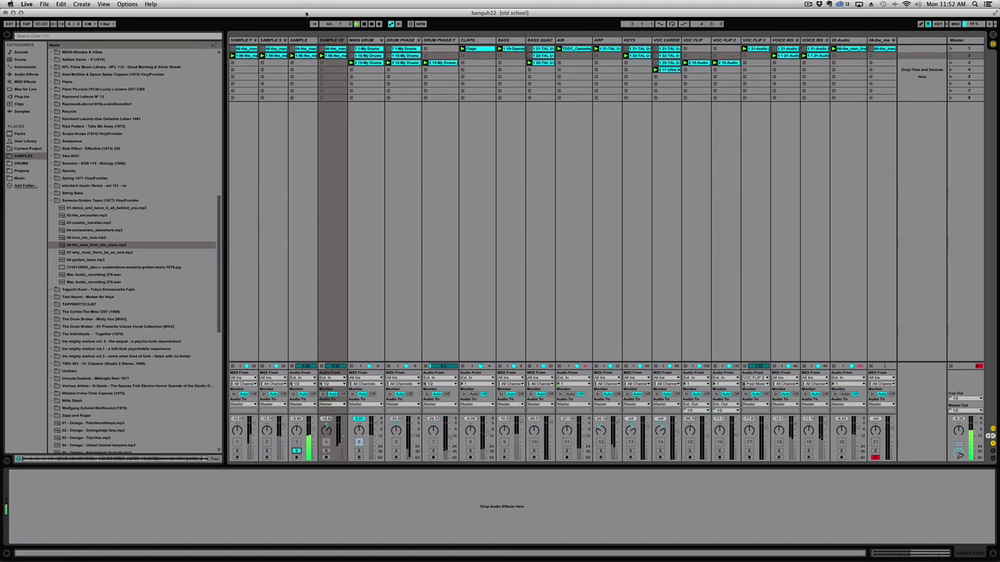
{"action": "left_click", "coordinate": [299, 39]}
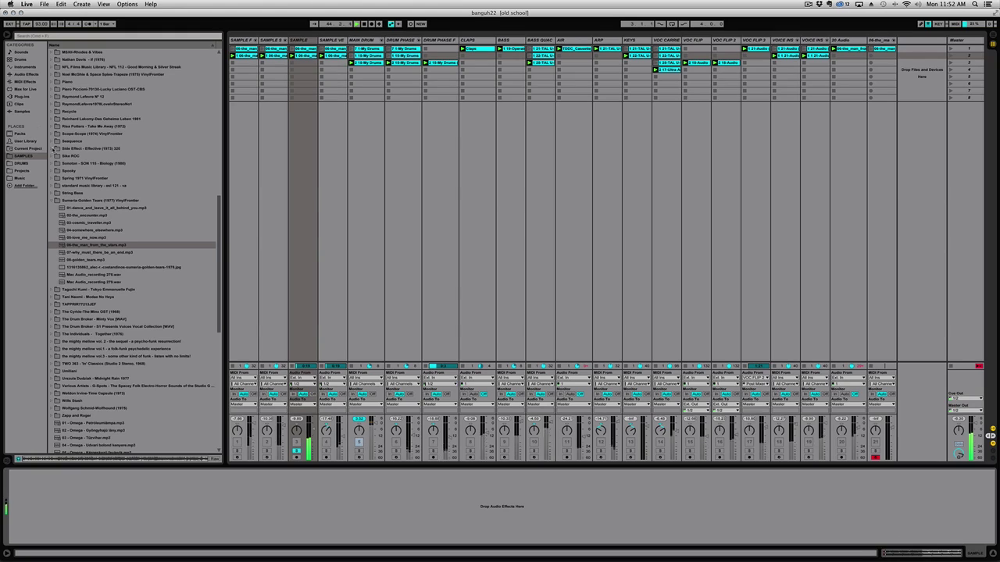
Step: Add an EQ Eight to the SAMPLE track and expand its frequency display
{"action": "left_click", "coordinate": [31, 74]}
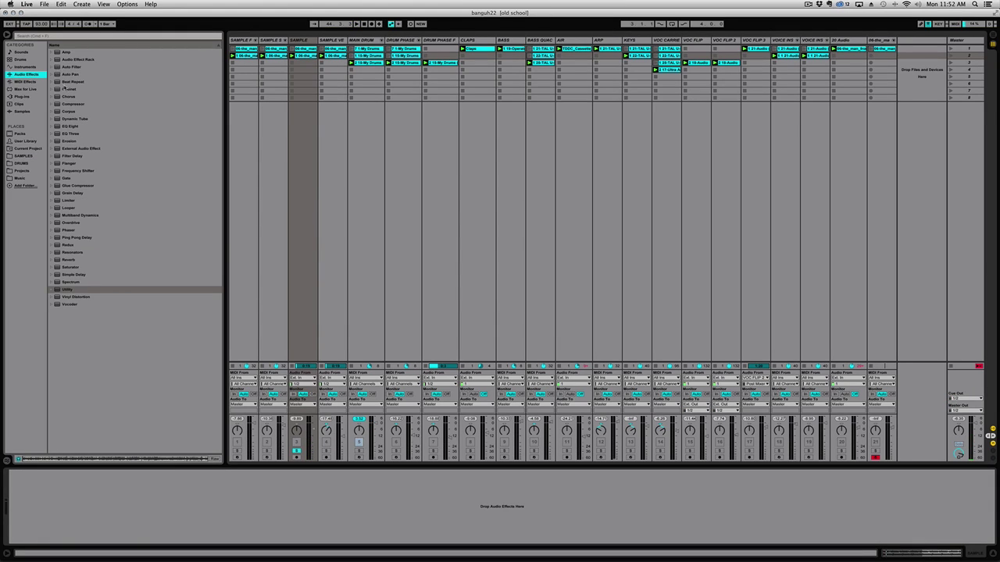
{"action": "left_click", "coordinate": [57, 126]}
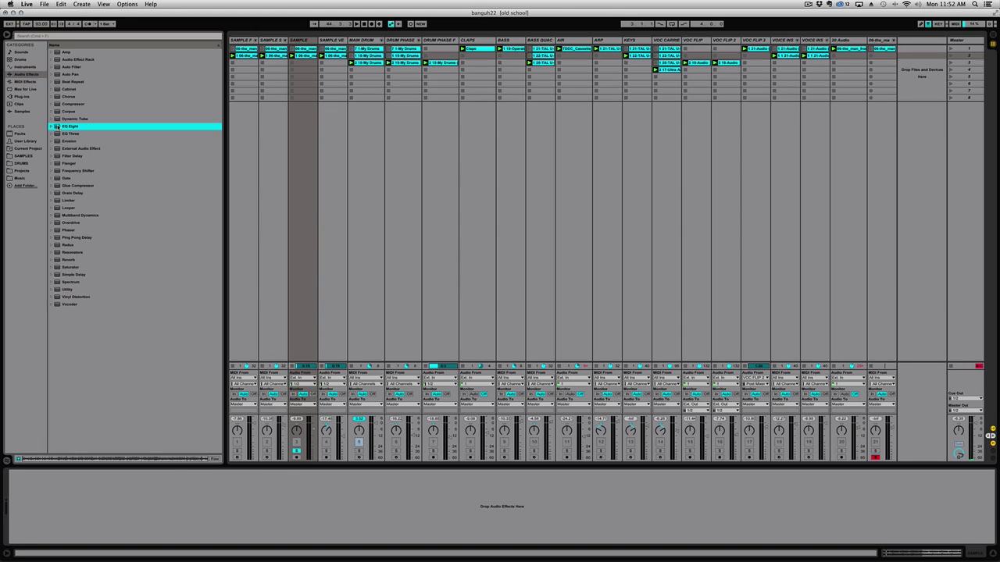
{"action": "double_click", "coordinate": [57, 125]}
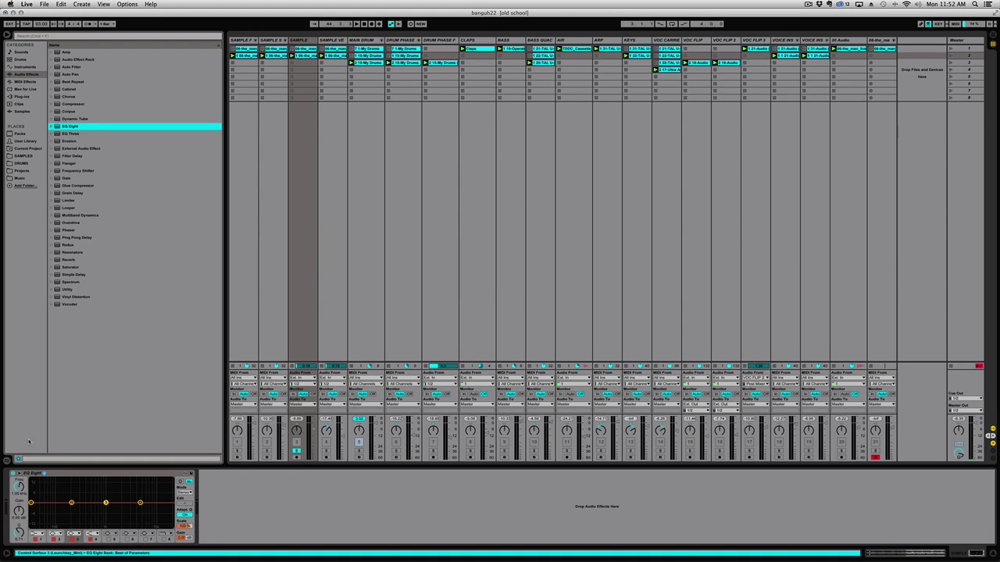
{"action": "left_click", "coordinate": [20, 473]}
Step: Filter out the sample's low end during playback by pulling EQ Eight's first band to about 514 Hz and -15 dB
{"action": "key", "text": "space"}
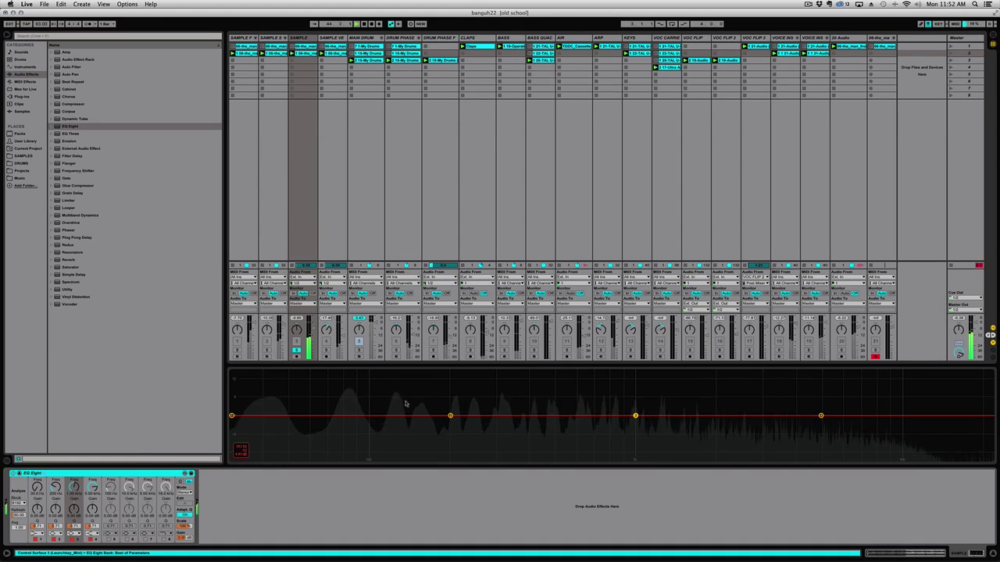
{"action": "left_click_drag", "start_coordinate": [239, 420], "coordinate": [553, 459]}
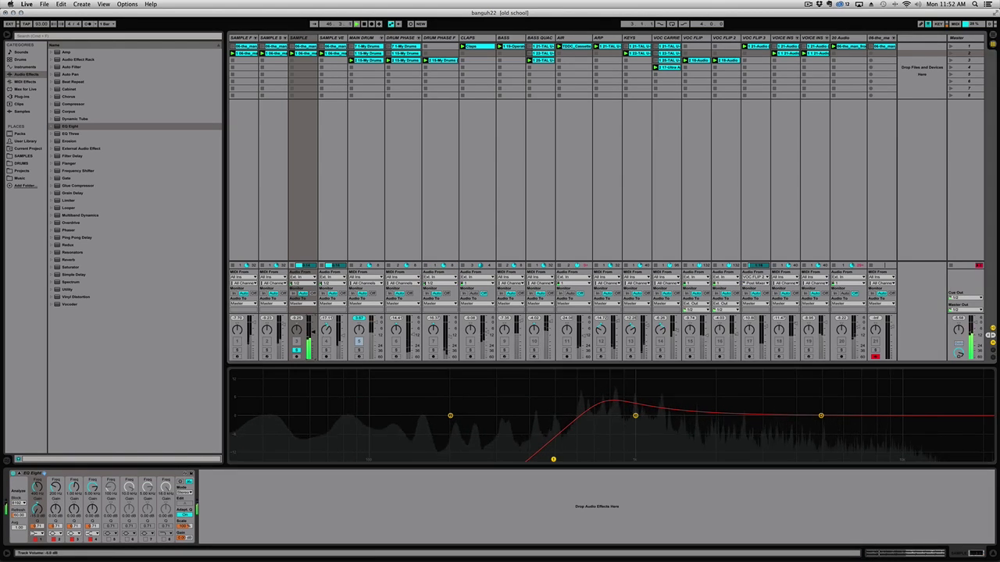
{"action": "mouse_move", "coordinate": [554, 459]}
{"action": "left_mouse_down"}
{"action": "mouse_move", "coordinate": [544, 459]}
{"action": "mouse_move", "coordinate": [559, 459]}
{"action": "left_mouse_up"}
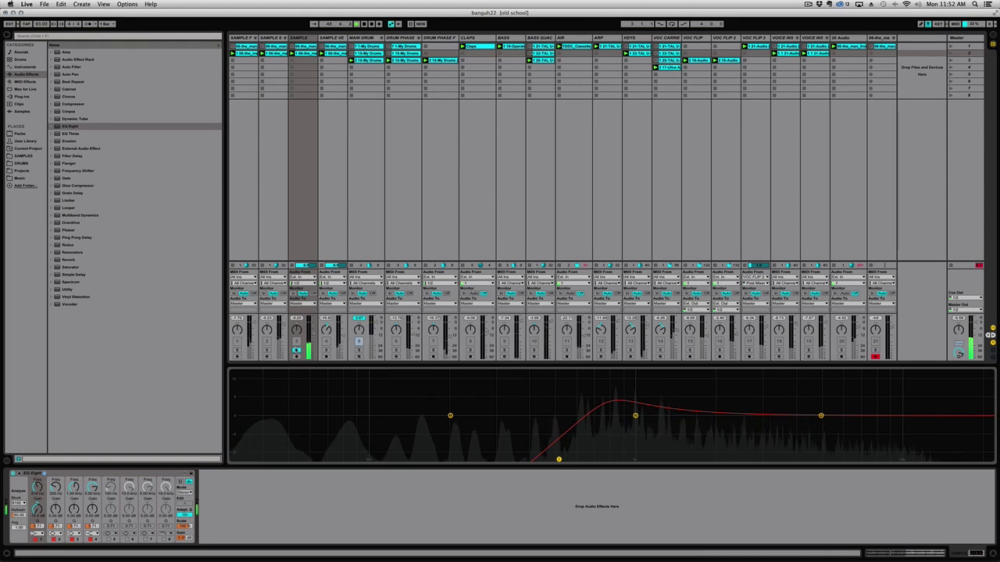
Step: Audition the filtered sample on its own and together with the MAIN DRUM and sliced sample tracks
{"action": "left_click", "coordinate": [297, 350]}
{"action": "left_click", "coordinate": [297, 342]}
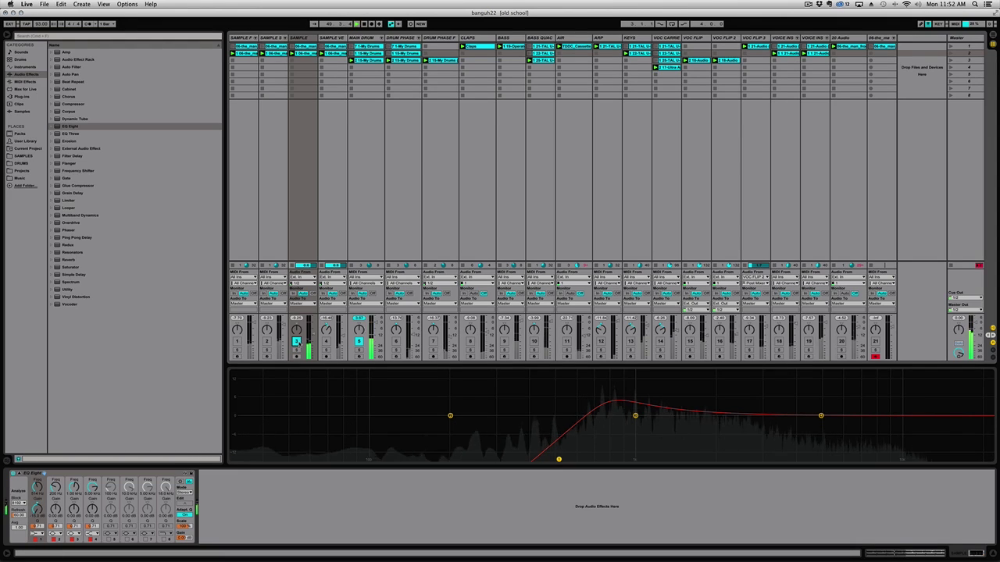
{"action": "left_click", "coordinate": [267, 342]}
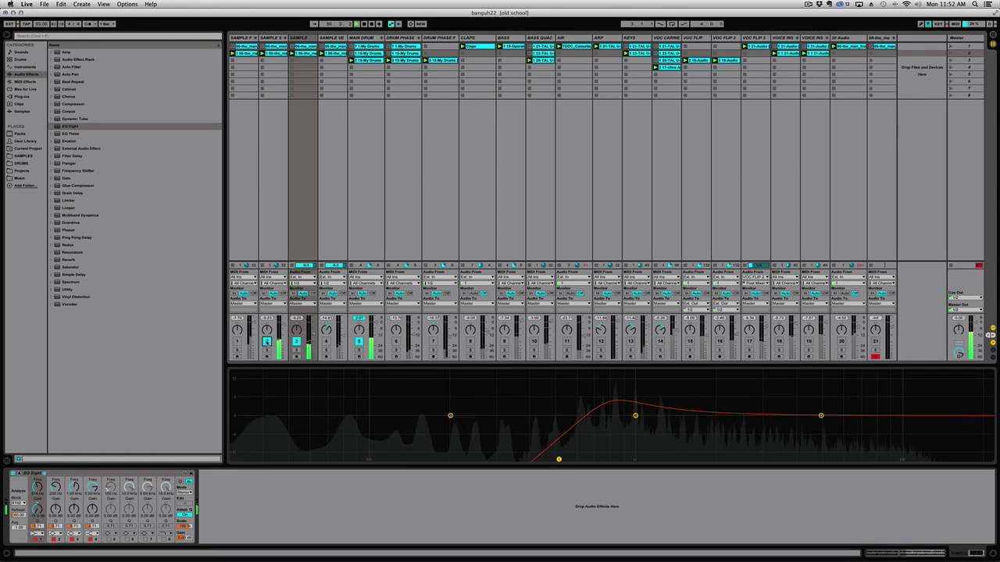
{"action": "left_click", "coordinate": [267, 342]}
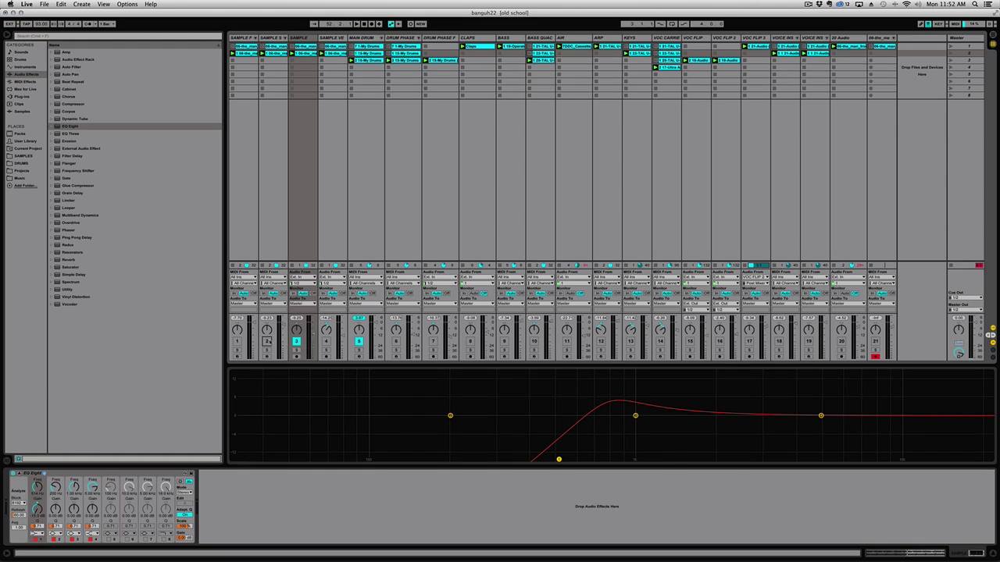
{"action": "key", "text": "space"}
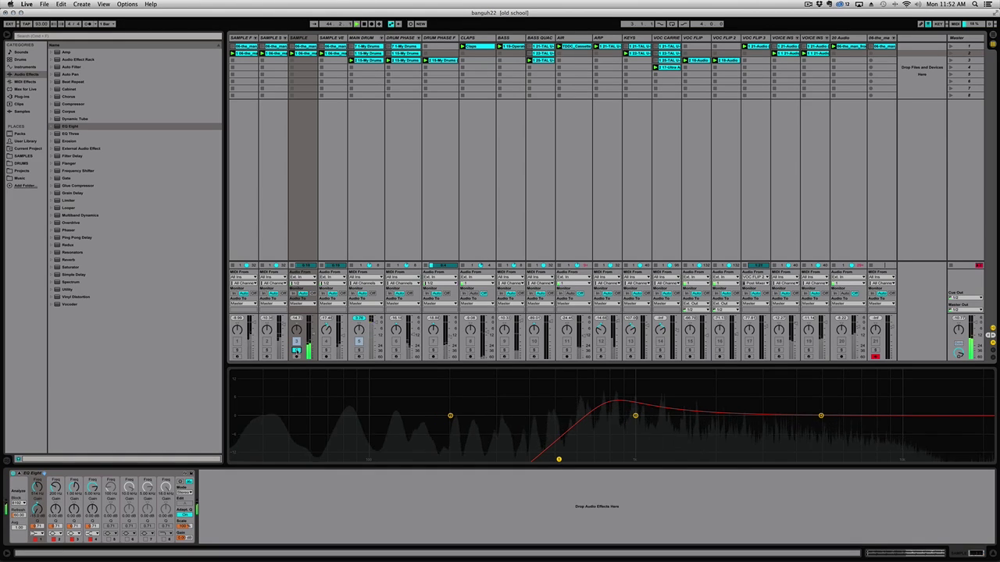
{"action": "left_click", "coordinate": [327, 352]}
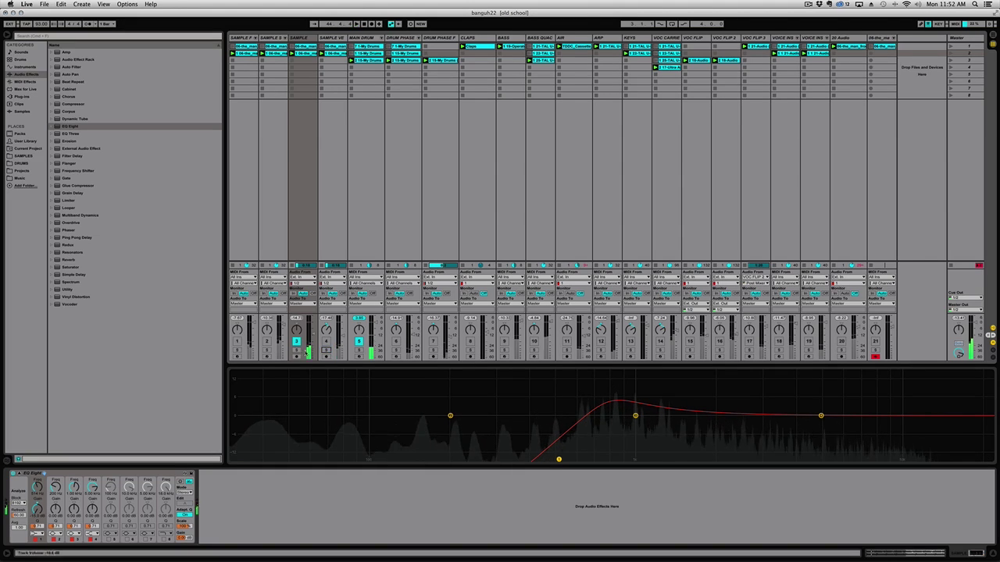
Step: Add a Reverb after the EQ Eight on the SAMPLE track and raise its Dry/Wet to 100 %
{"action": "key", "text": "space"}
{"action": "double_click", "coordinate": [300, 38]}
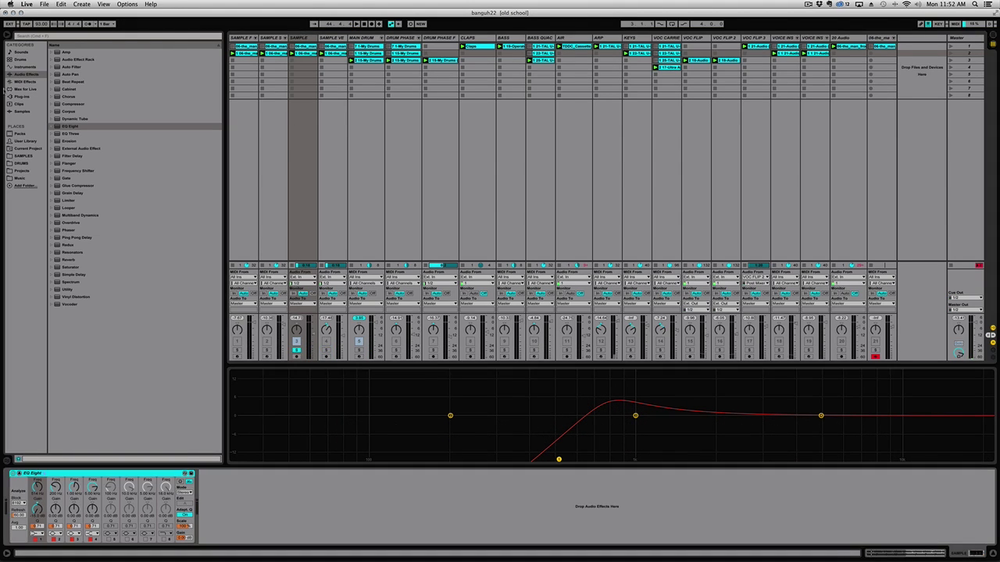
{"action": "left_click", "coordinate": [67, 260]}
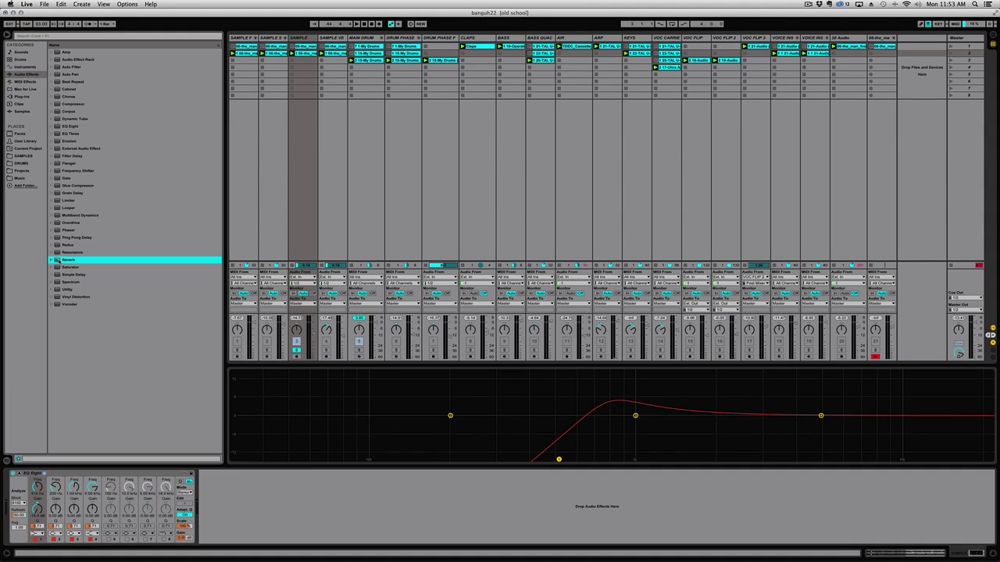
{"action": "key", "text": "Return"}
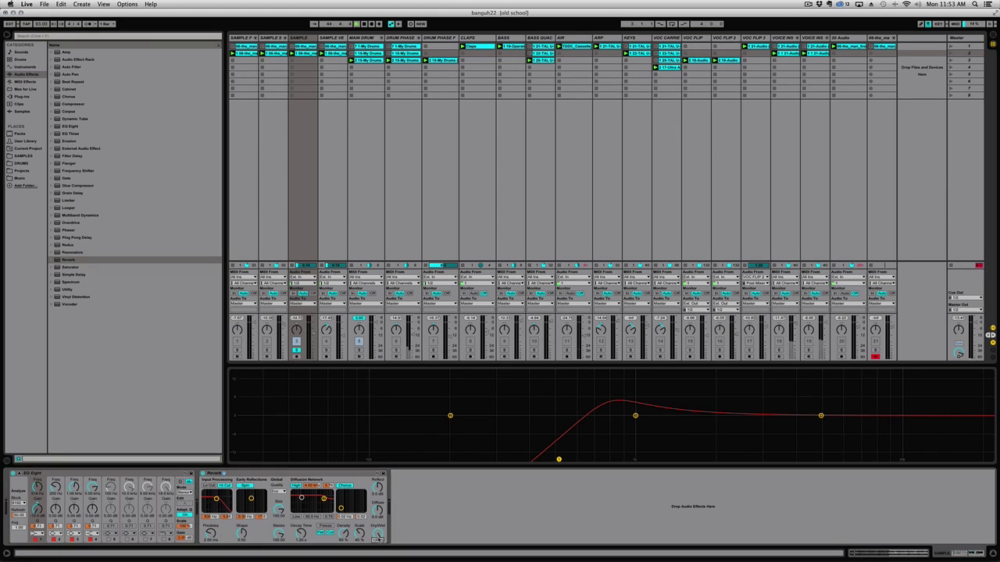
Step: Reshape the EQ Eight curve during playback, with the low cut at about 404 Hz and a band 2 boost near 1.16 kHz
{"action": "key", "text": "space"}
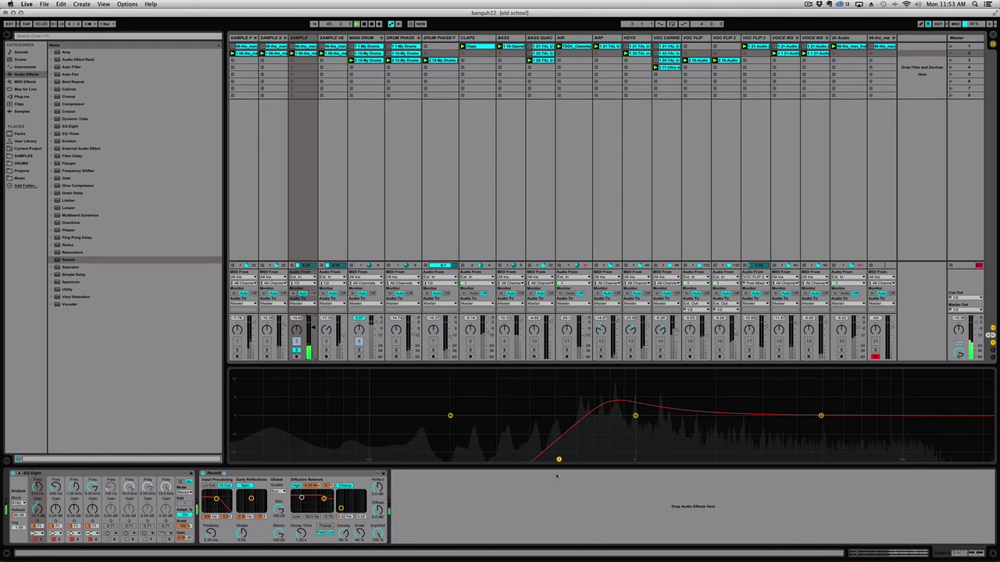
{"action": "left_click_drag", "start_coordinate": [558, 460], "coordinate": [453, 453]}
{"action": "left_click_drag", "start_coordinate": [451, 416], "coordinate": [652, 406]}
{"action": "left_click_drag", "start_coordinate": [454, 454], "coordinate": [531, 459]}
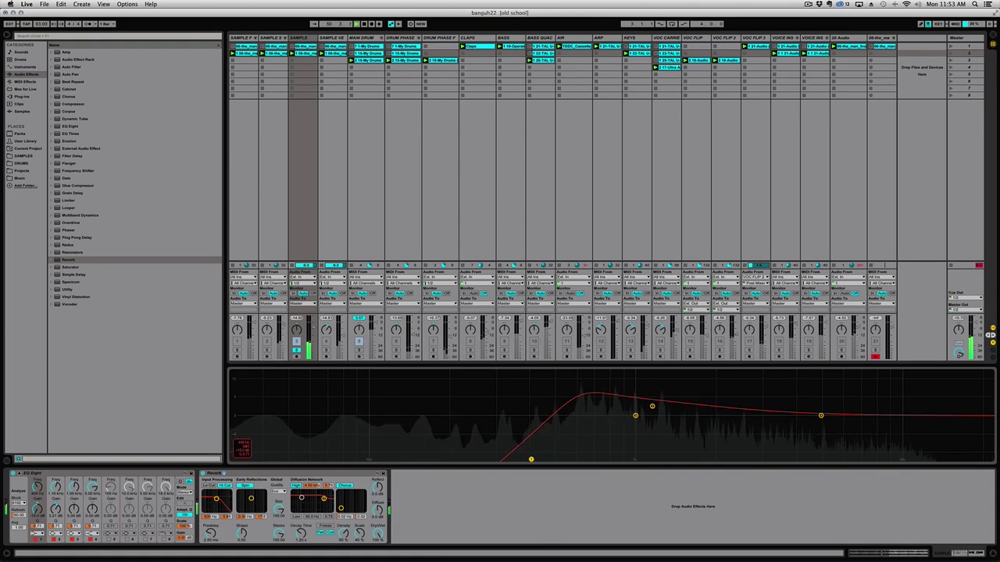
{"action": "left_click", "coordinate": [635, 417]}
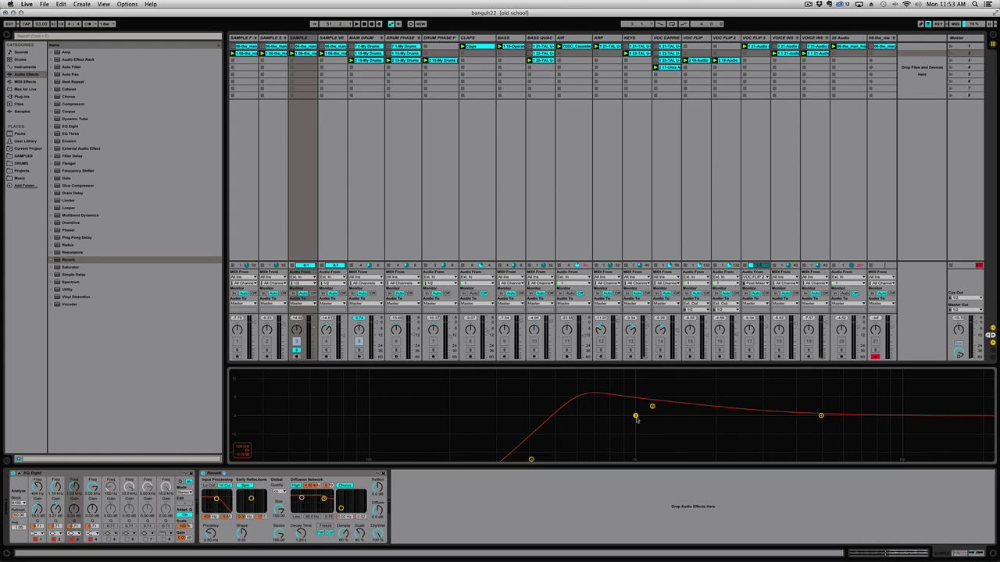
Step: Unsolo the SAMPLE track and delete its EQ Eight and Reverb
{"action": "left_click", "coordinate": [297, 350]}
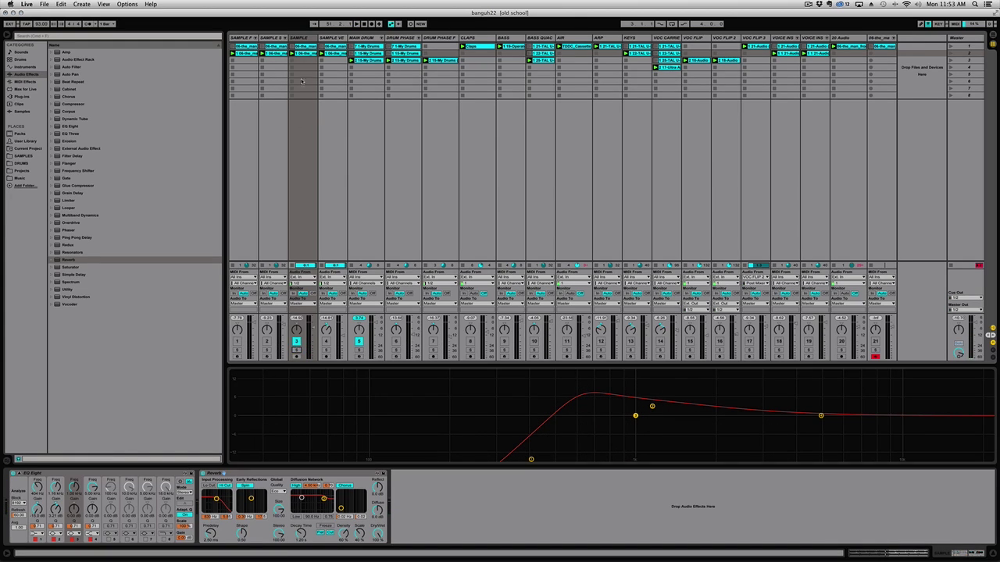
{"action": "left_click", "coordinate": [175, 474]}
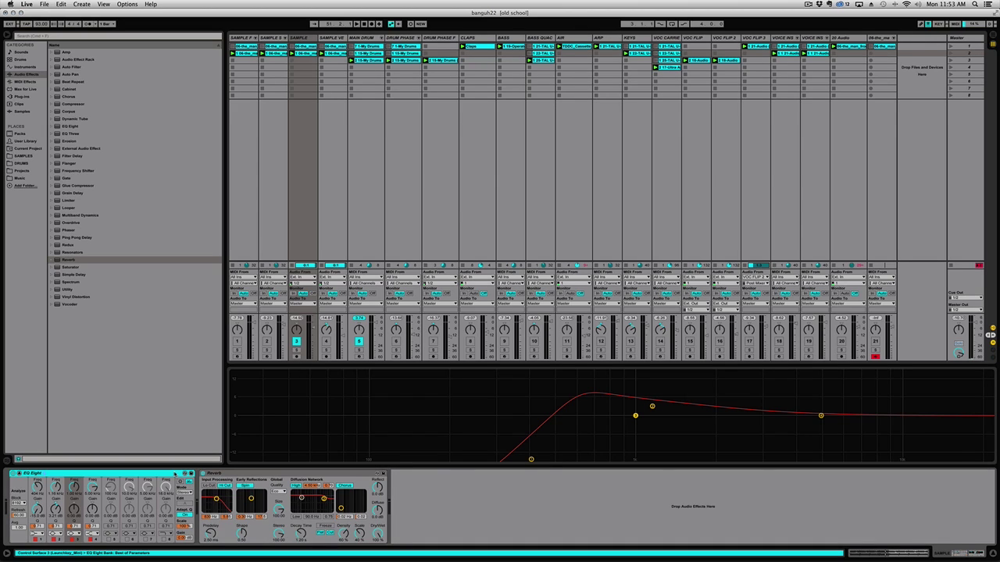
{"action": "key", "text": "Delete"}
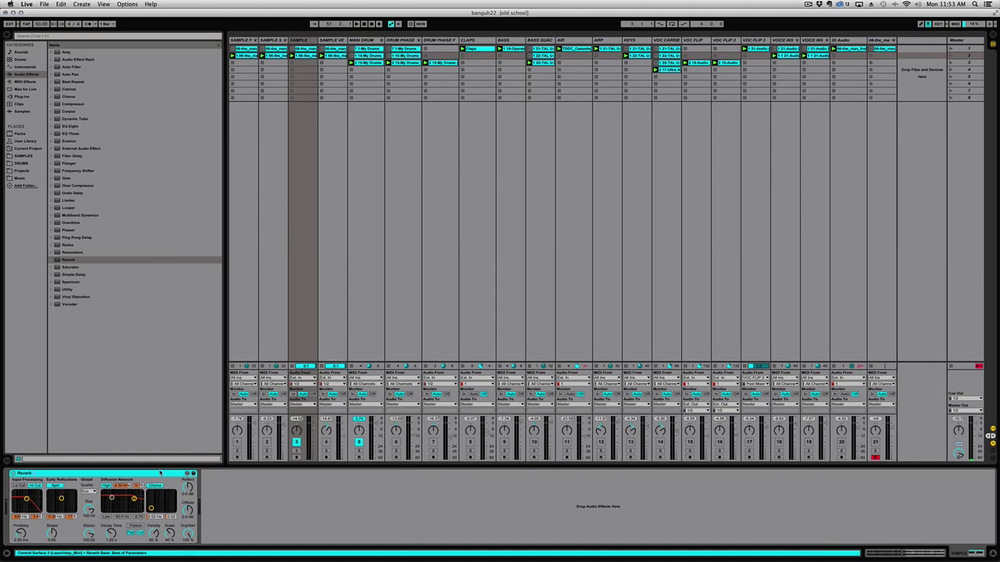
{"action": "key", "text": "Delete"}
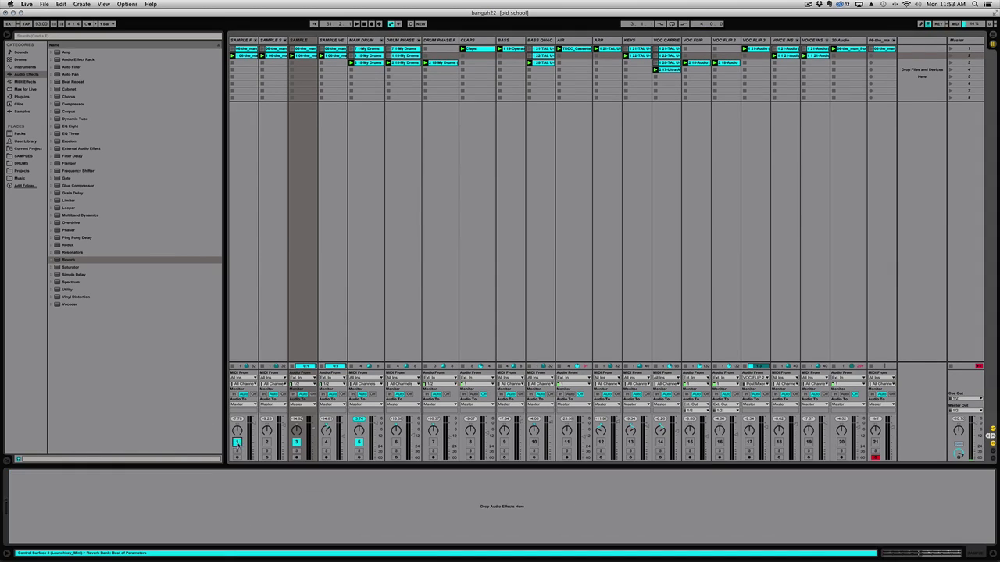
Step: Turn off the SAMPLE track and examine the soloed first sample track's EQ Eight, Auto Filter and Auto Pan during playback
{"action": "left_click", "coordinate": [296, 443]}
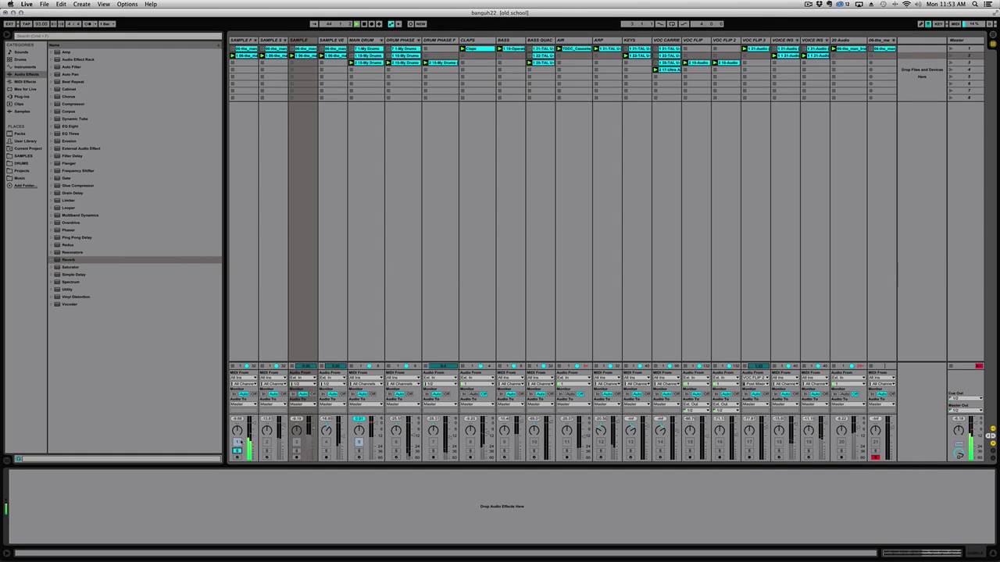
{"action": "left_click", "coordinate": [245, 39]}
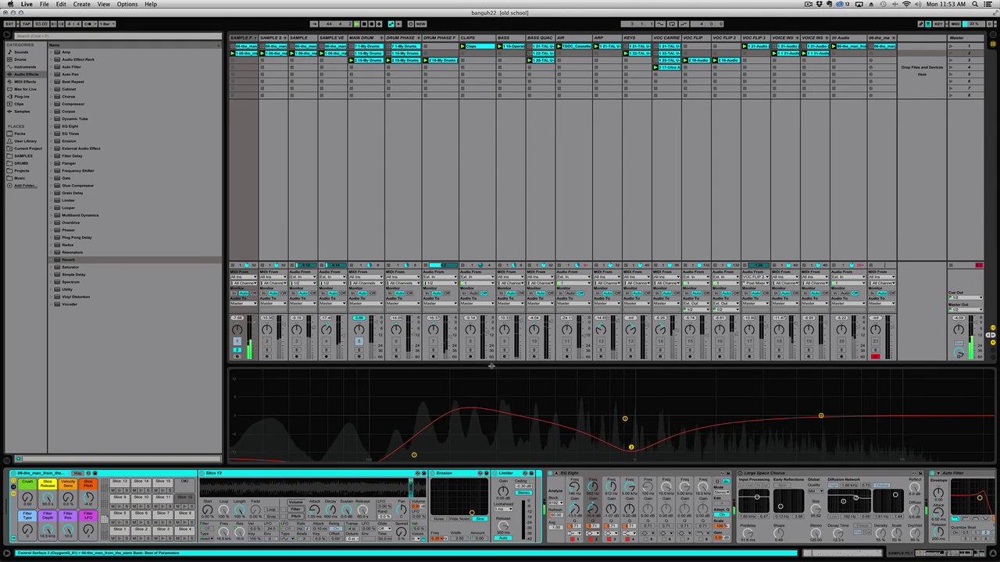
{"action": "left_click", "coordinate": [658, 475]}
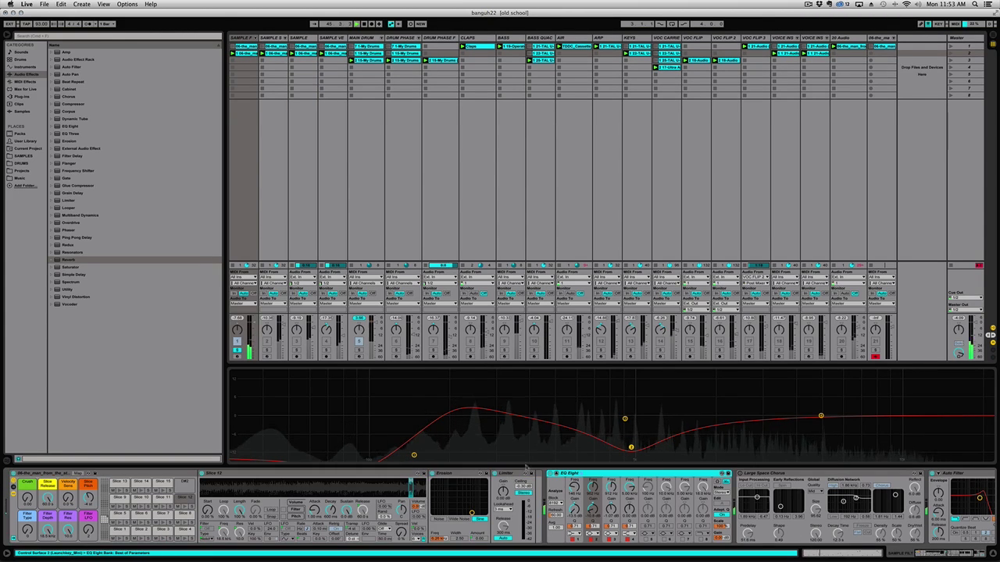
{"action": "left_click", "coordinate": [933, 474]}
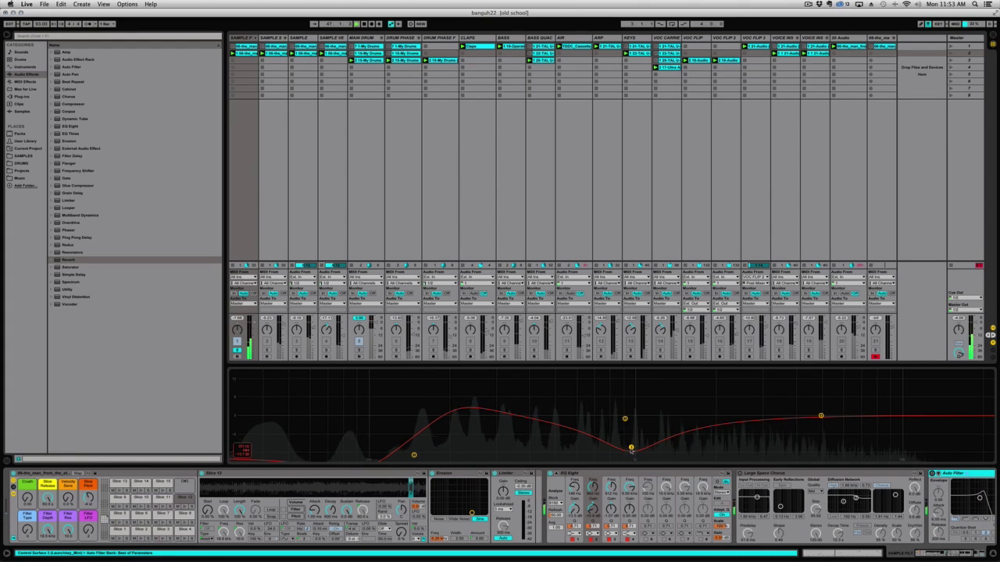
{"action": "scroll", "coordinate": [631, 450], "scroll_direction": "right", "scroll_amount": 5}
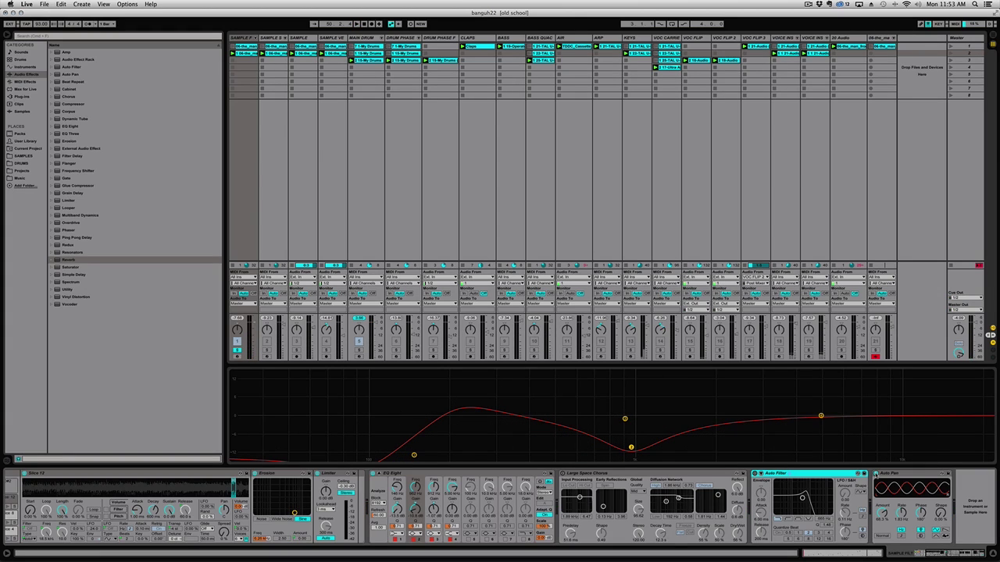
{"action": "key", "text": "space"}
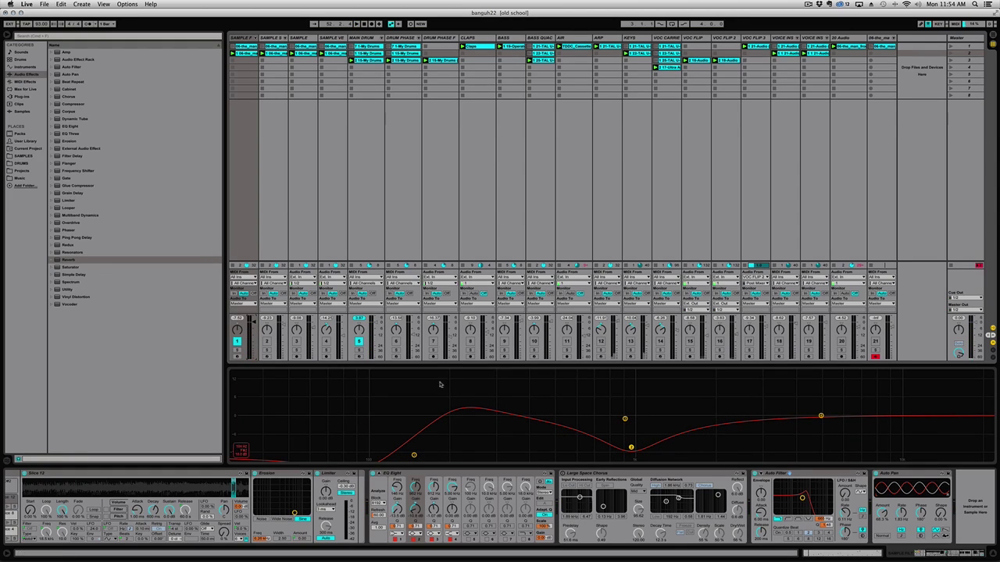
Step: Activate track 4 and audition it together with the first sample track and MAIN DRUM
{"action": "left_click", "coordinate": [326, 342]}
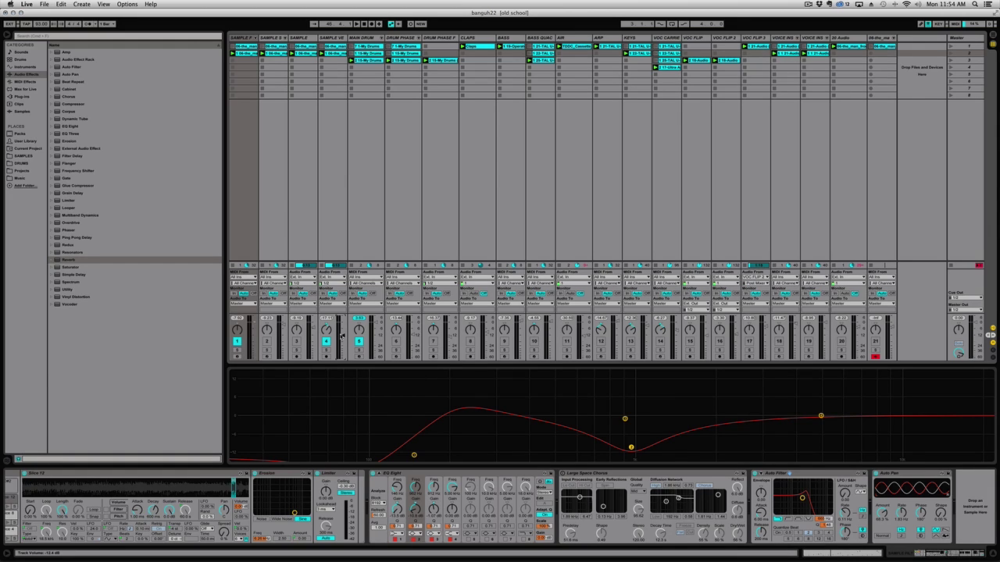
{"action": "key", "text": "space"}
{"action": "key", "text": "space"}
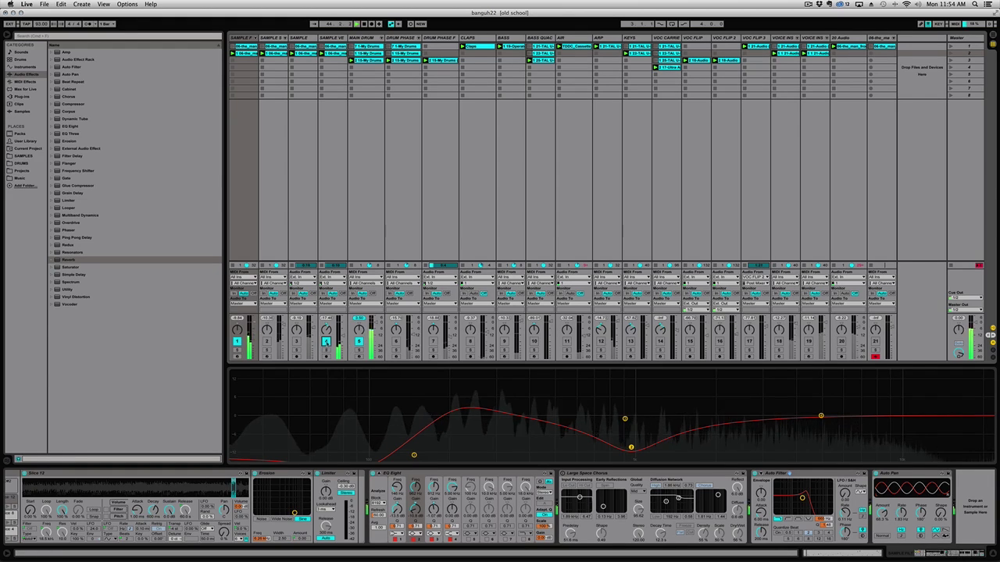
Step: Activate and arm the BASS track and play it with the first sample track and MAIN DRUM
{"action": "left_click", "coordinate": [504, 342]}
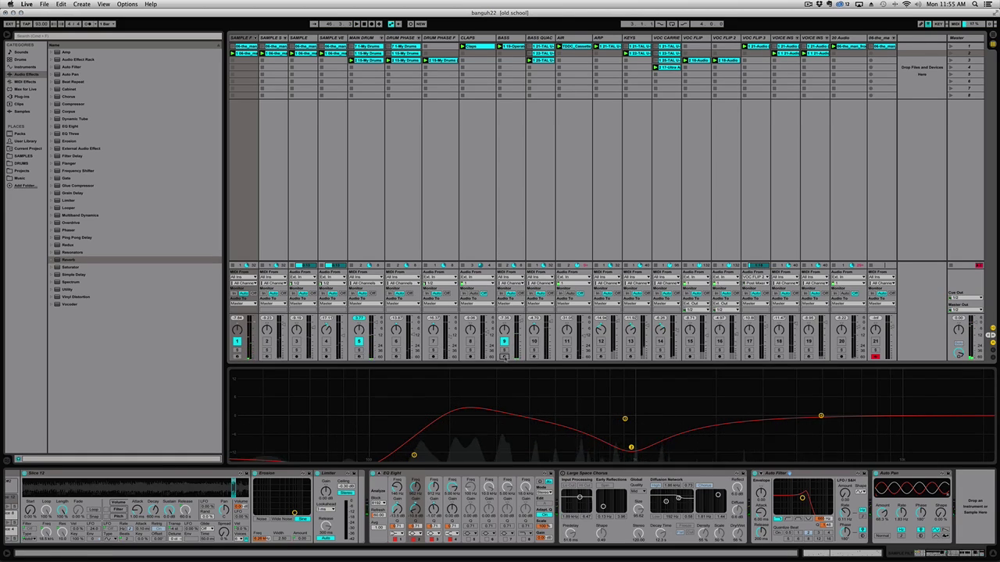
{"action": "left_click", "coordinate": [498, 255]}
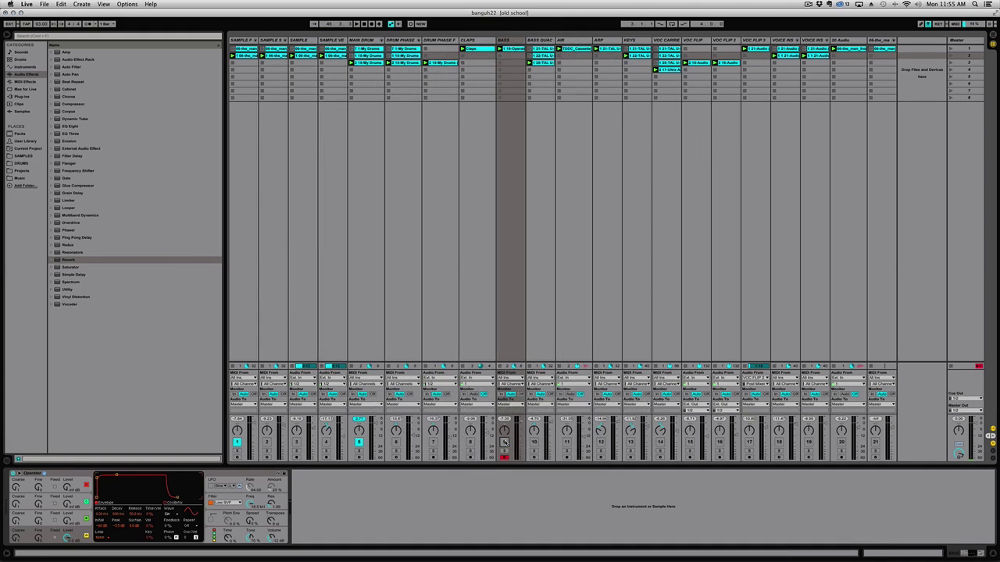
{"action": "key", "text": "space"}
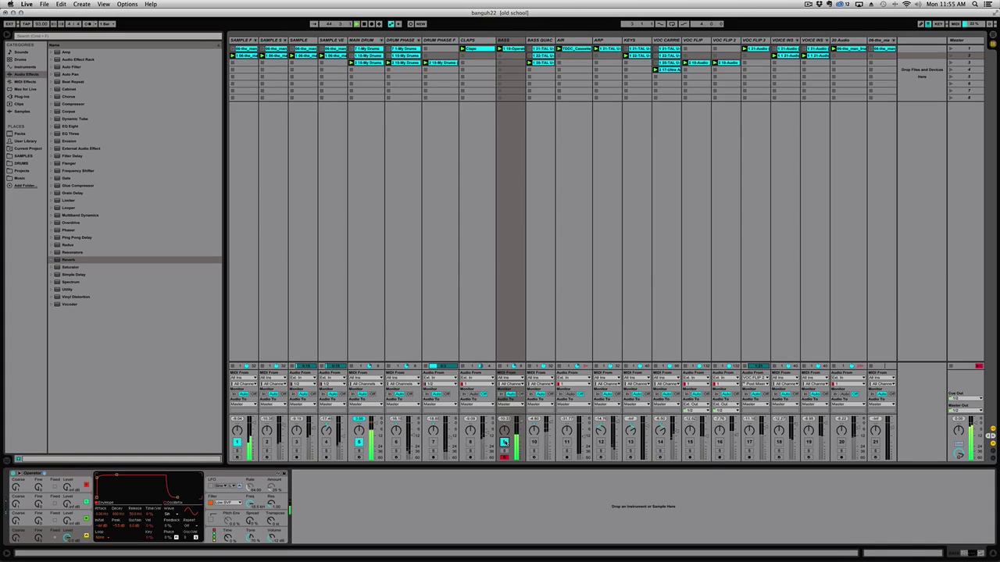
Step: Activate both DRUM PHASE tracks and solo each one in turn to audition it before returning to the mix
{"action": "left_click", "coordinate": [432, 442]}
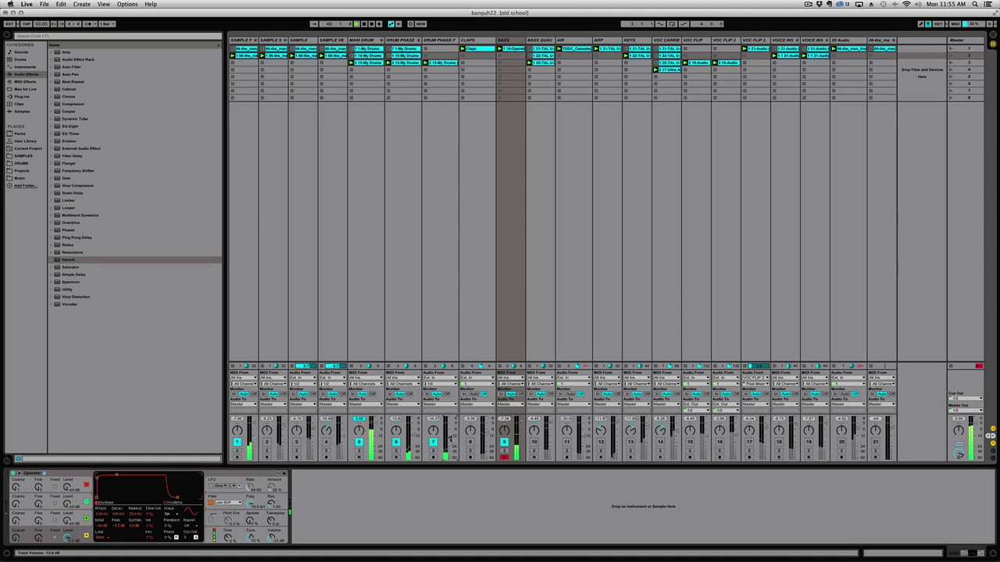
{"action": "left_click", "coordinate": [396, 453]}
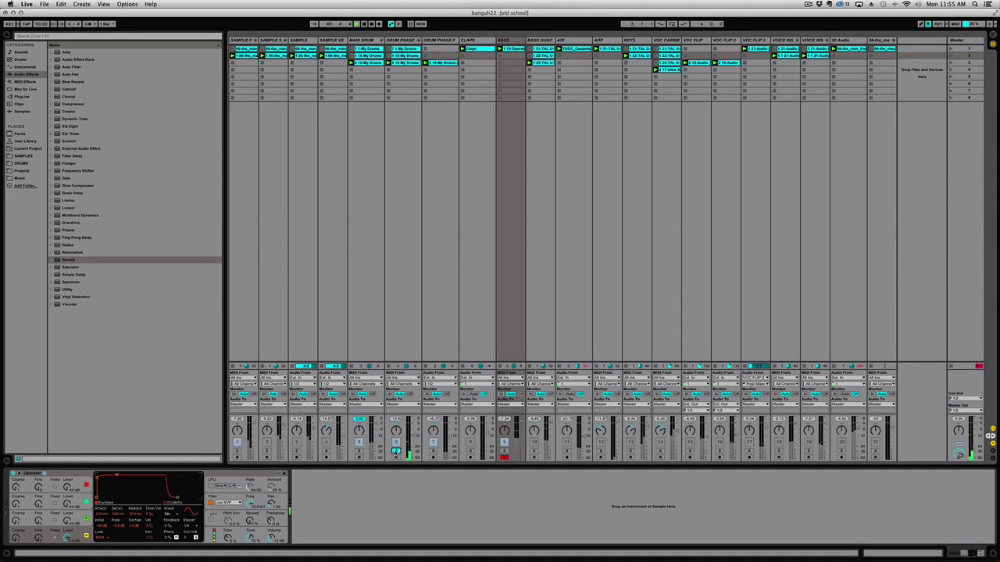
{"action": "left_click", "coordinate": [433, 451]}
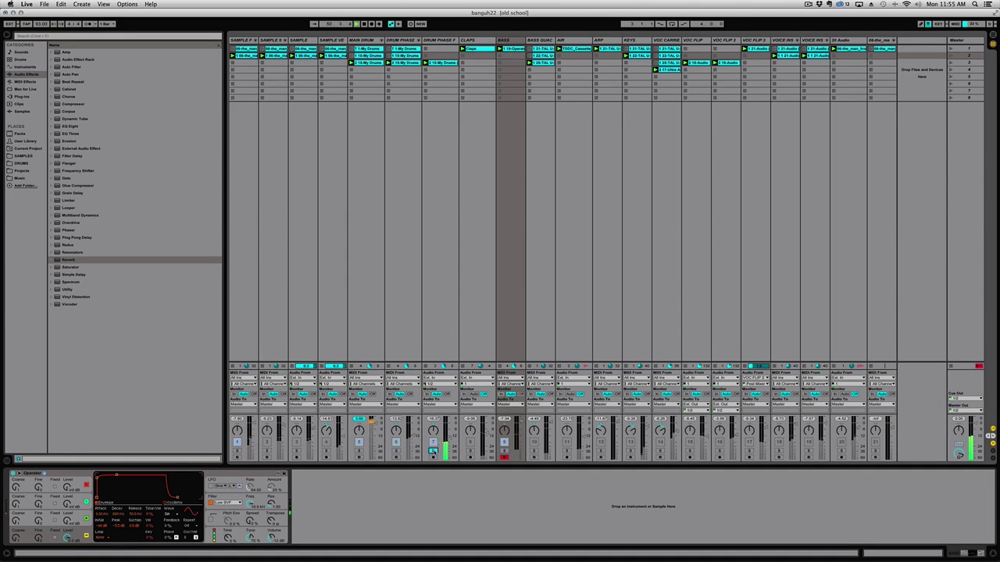
{"action": "left_click", "coordinate": [433, 452]}
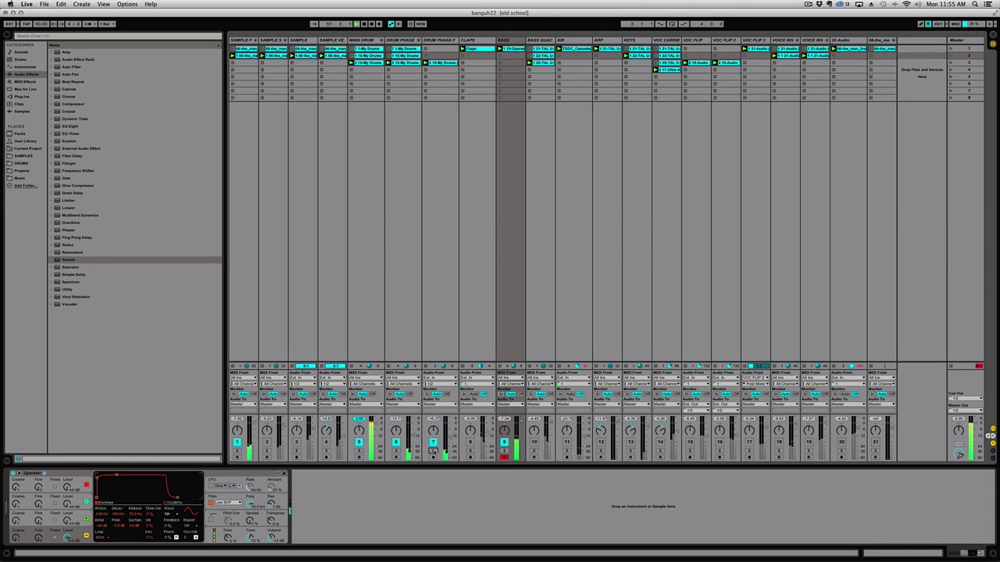
Step: Add the BASS QUAC and AIR tracks to the playing mix by activating them
{"action": "left_click", "coordinate": [535, 443]}
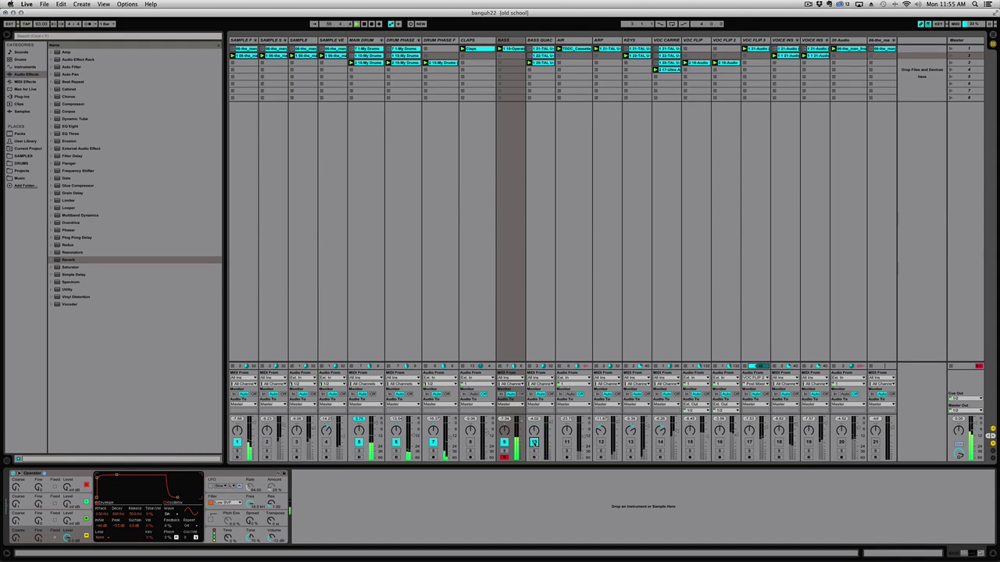
{"action": "left_click_drag", "start_coordinate": [534, 442], "coordinate": [567, 443]}
{"action": "left_click", "coordinate": [566, 450]}
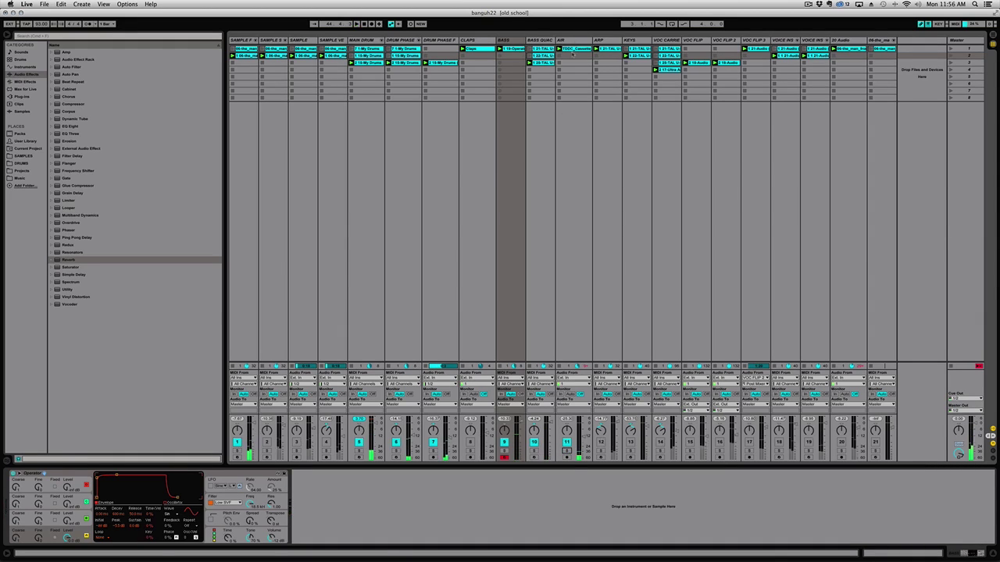
Step: Examine the AIR track's cassette noise clip and device chain, and compare the mix with and without the track
{"action": "double_click", "coordinate": [574, 50]}
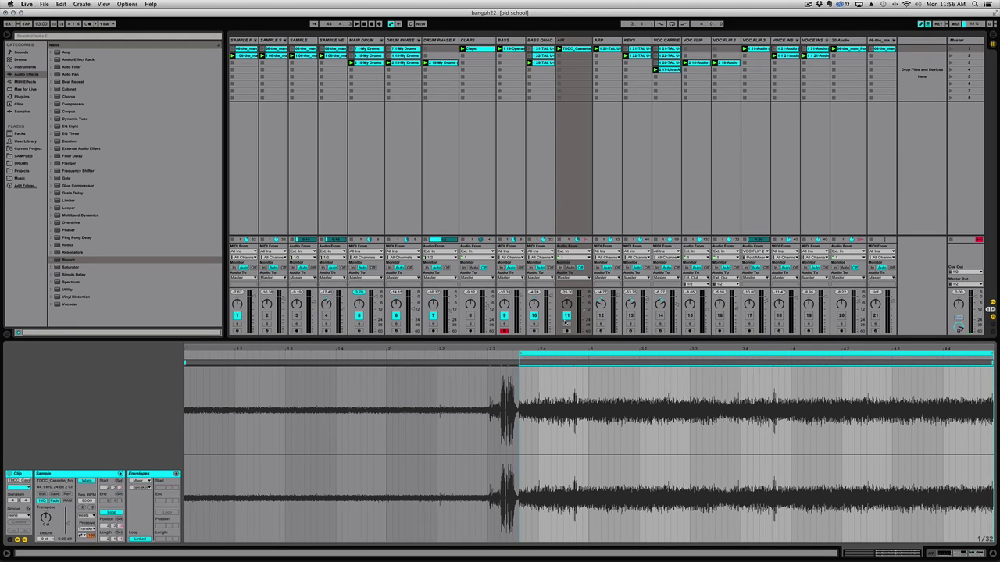
{"action": "key", "text": "space"}
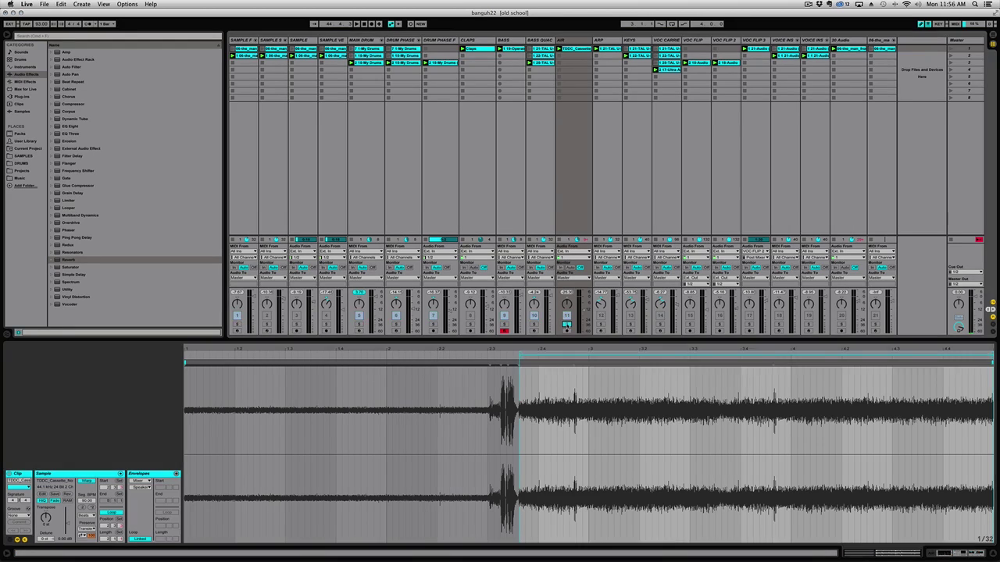
{"action": "key", "text": "shift+Tab"}
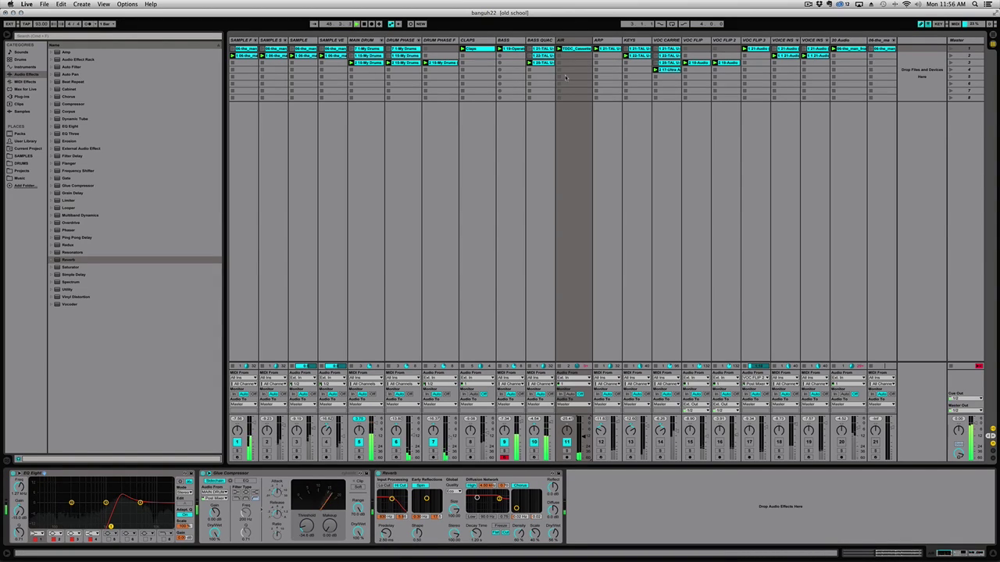
{"action": "left_click", "coordinate": [567, 443]}
{"action": "left_click", "coordinate": [567, 443]}
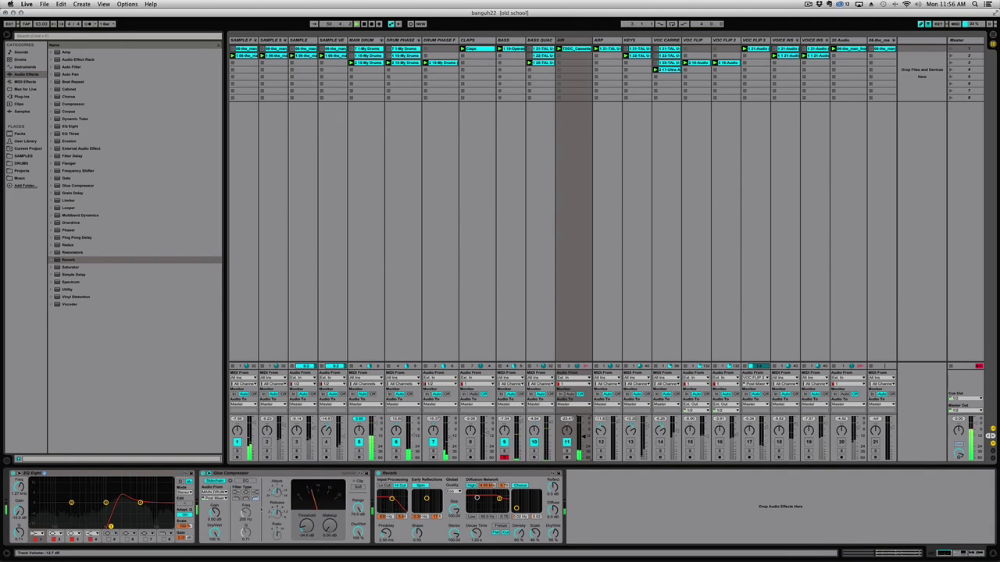
Step: Activate and arm the ARP track, solo it, and examine its TAL U-NO-LX synth and preset banks
{"action": "left_click", "coordinate": [600, 457]}
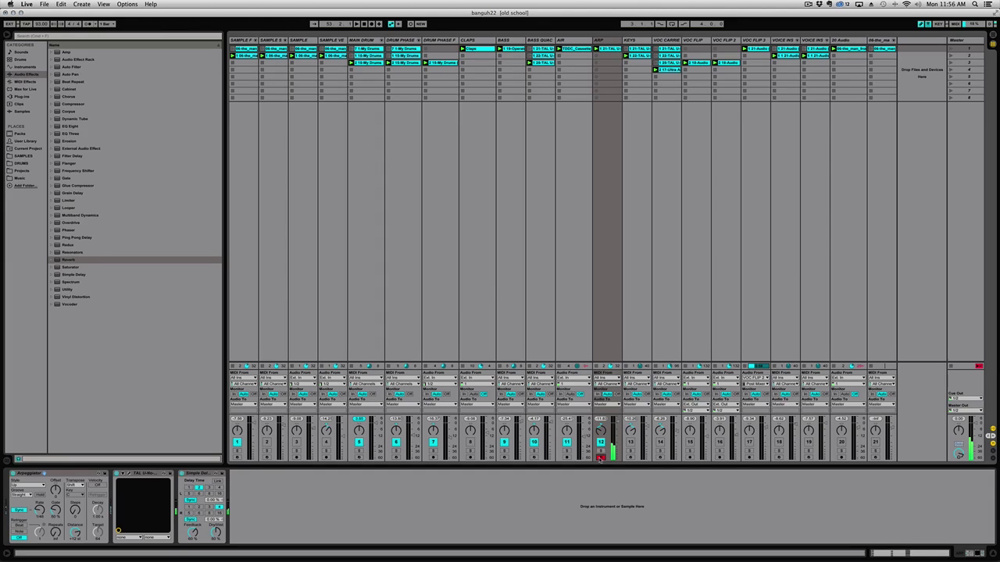
{"action": "left_click", "coordinate": [601, 452]}
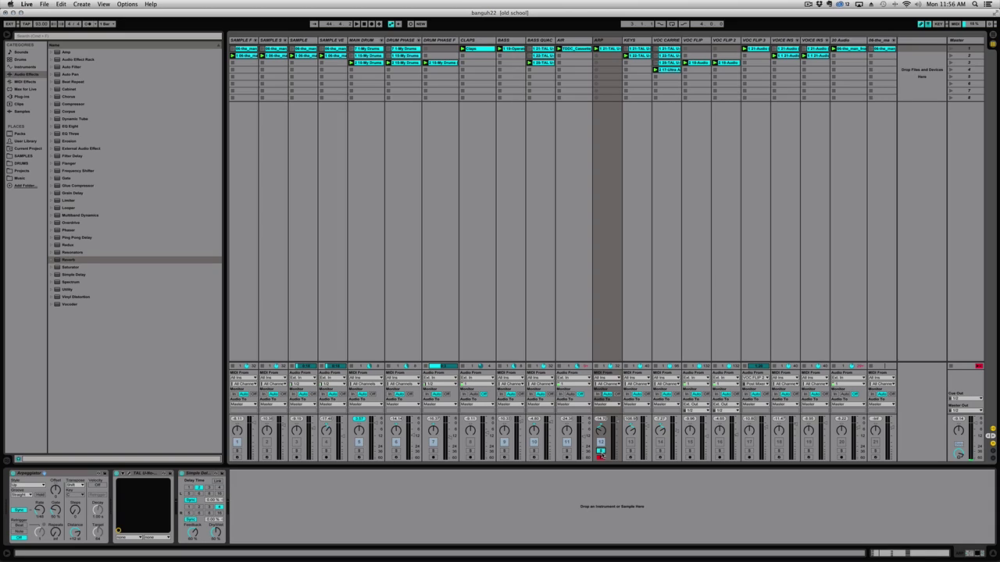
{"action": "left_click", "coordinate": [129, 474]}
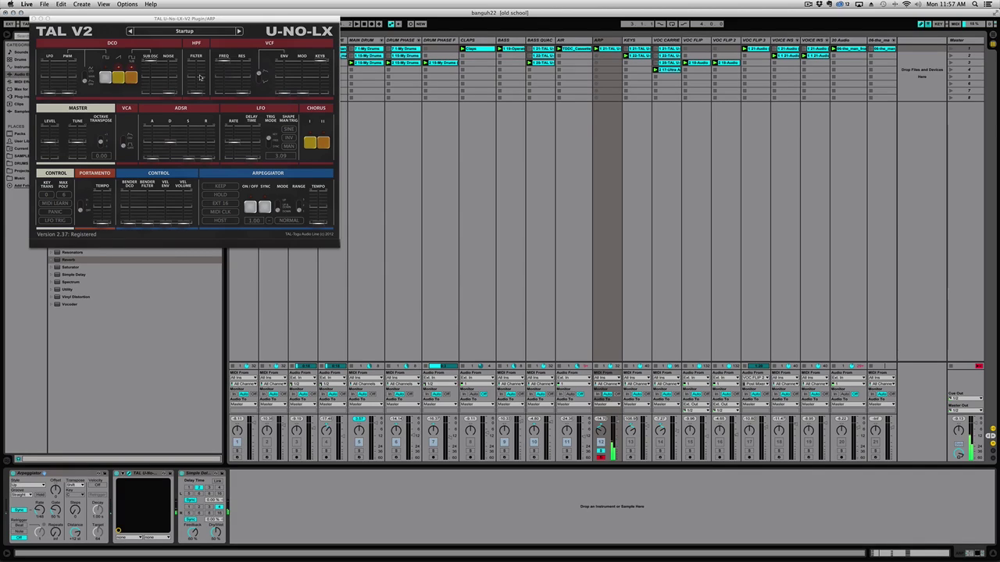
{"action": "left_click", "coordinate": [186, 32]}
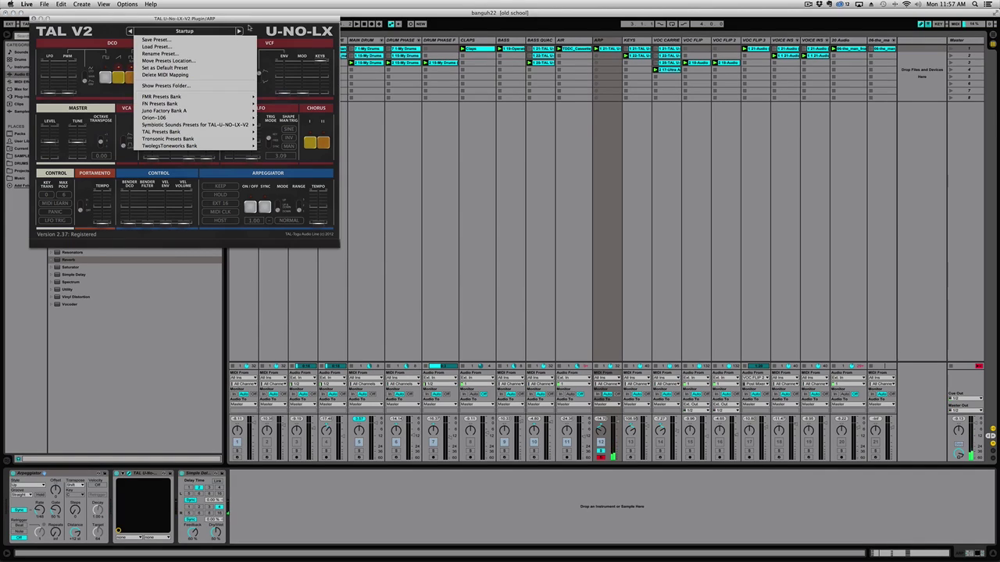
{"action": "left_click", "coordinate": [249, 28]}
Step: Compare the ARP track with its Arpeggiator and Simple Delay off and on, and resume playback of the full mix
{"action": "left_click", "coordinate": [39, 498]}
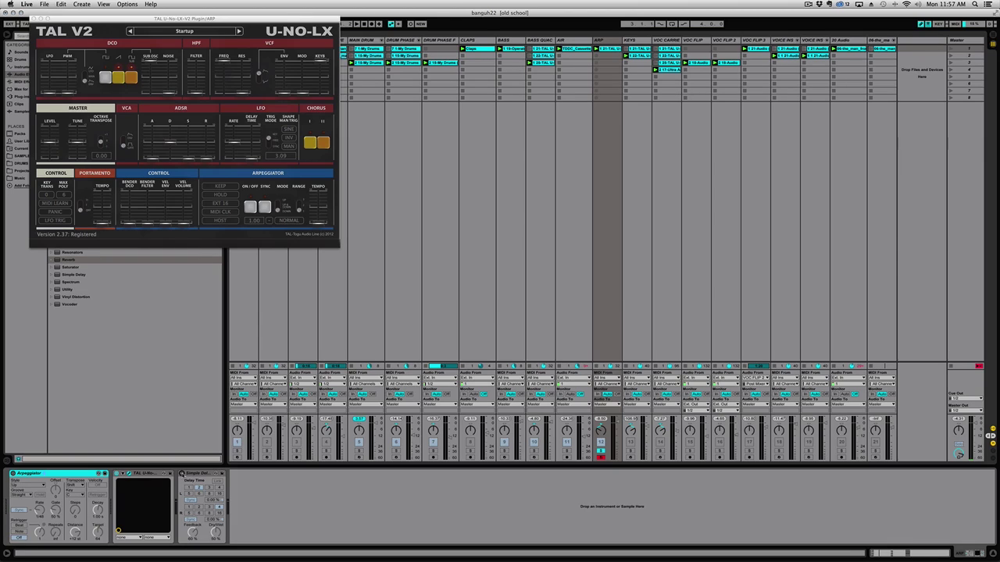
{"action": "left_click", "coordinate": [13, 474]}
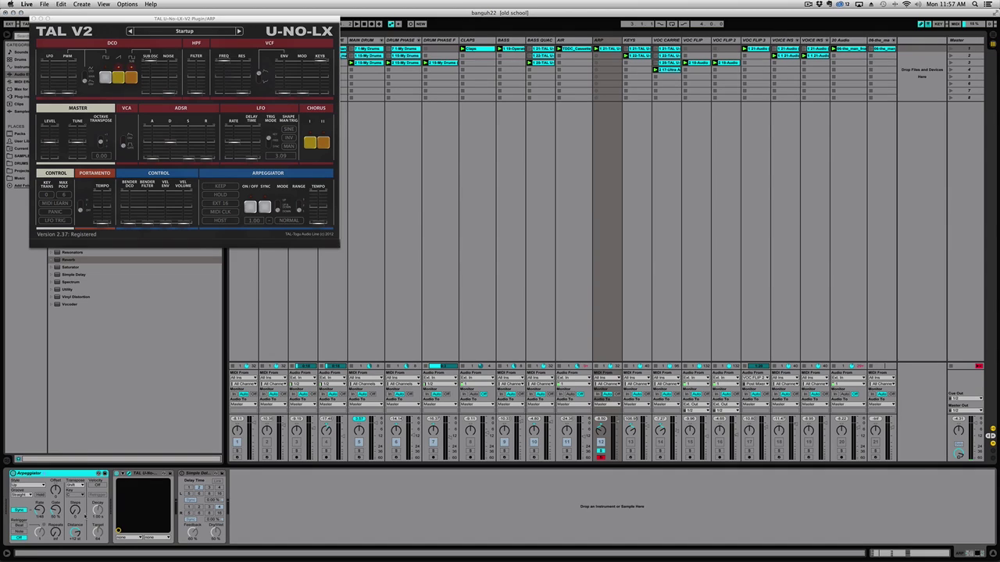
{"action": "left_click", "coordinate": [182, 473]}
{"action": "key", "text": "space"}
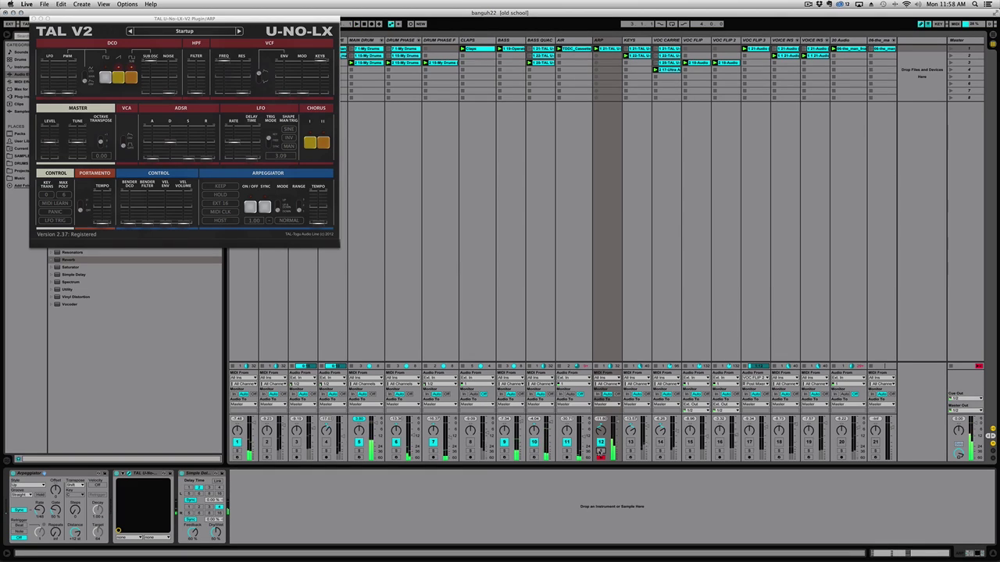
Step: Activate and arm the KEYS track, open its TAL U-NO-LX synth and look through the FMR Presets Bank categories
{"action": "left_click", "coordinate": [630, 443]}
{"action": "left_click", "coordinate": [631, 458]}
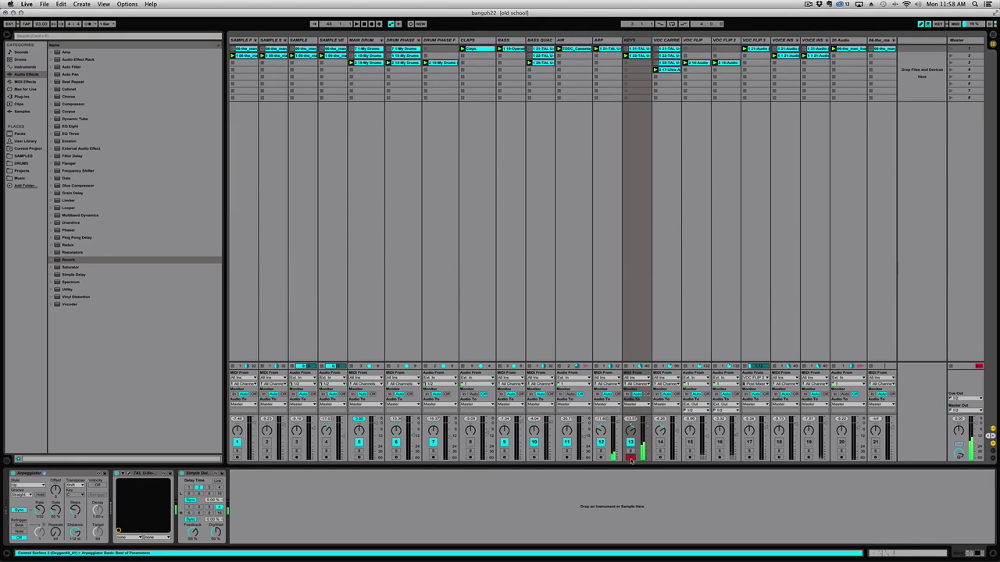
{"action": "left_click", "coordinate": [129, 473]}
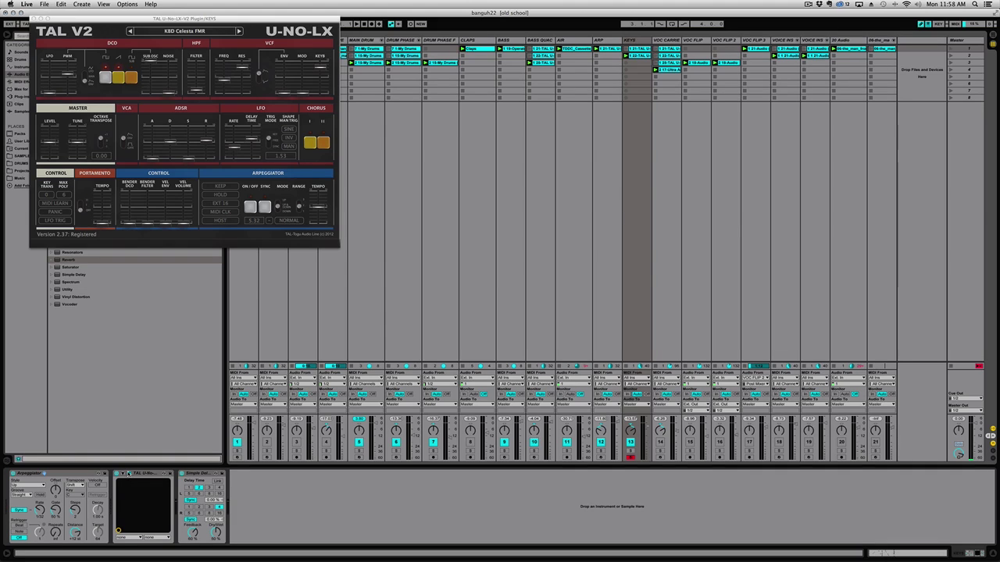
{"action": "left_click", "coordinate": [207, 33]}
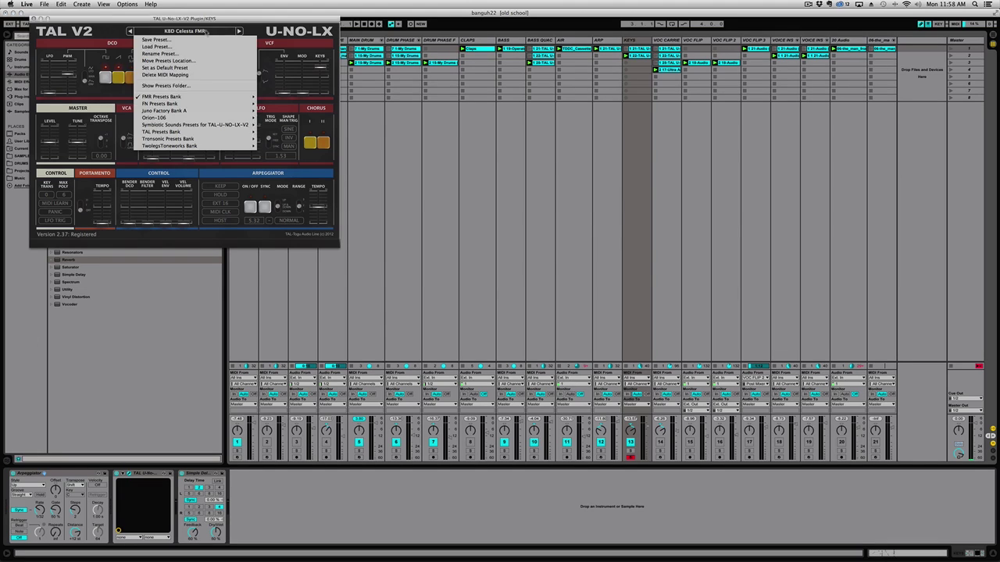
{"action": "mouse_move", "coordinate": [161, 96]}
{"action": "mouse_move", "coordinate": [274, 147]}
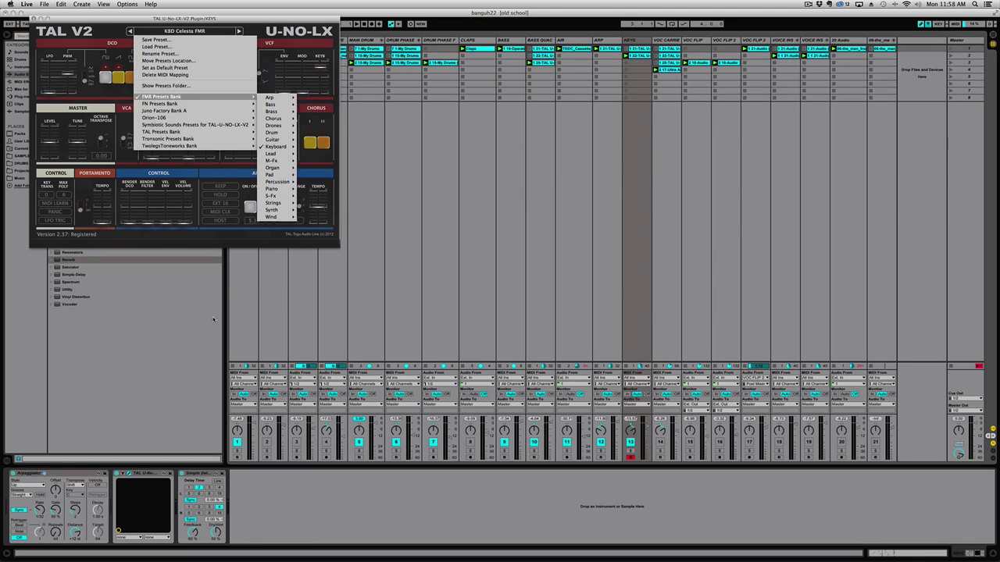
{"action": "left_click", "coordinate": [192, 343]}
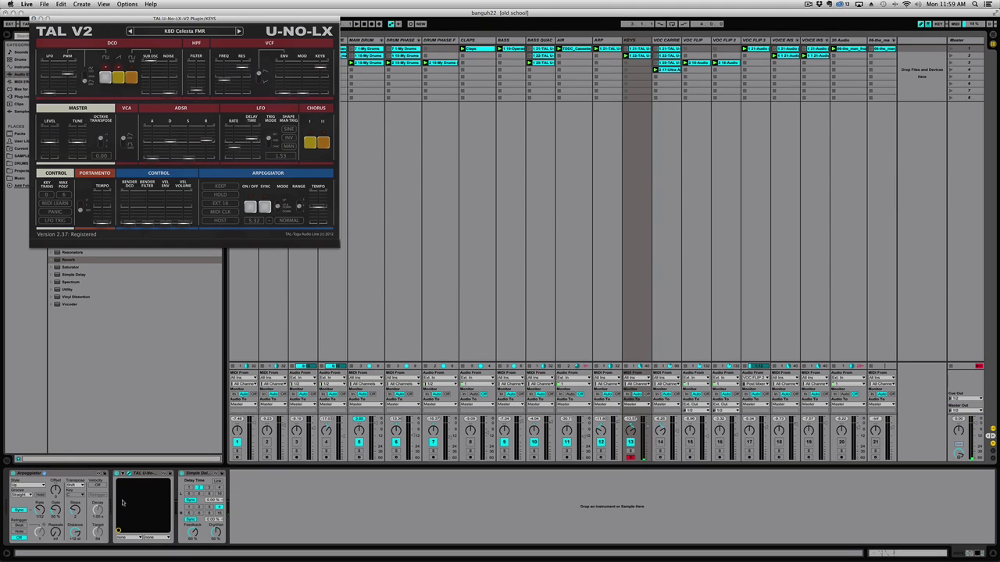
Step: Toggle the Arpeggiator on the KEYS track and adjust the track's volume to about -2.0 dB during playback
{"action": "left_click", "coordinate": [12, 474]}
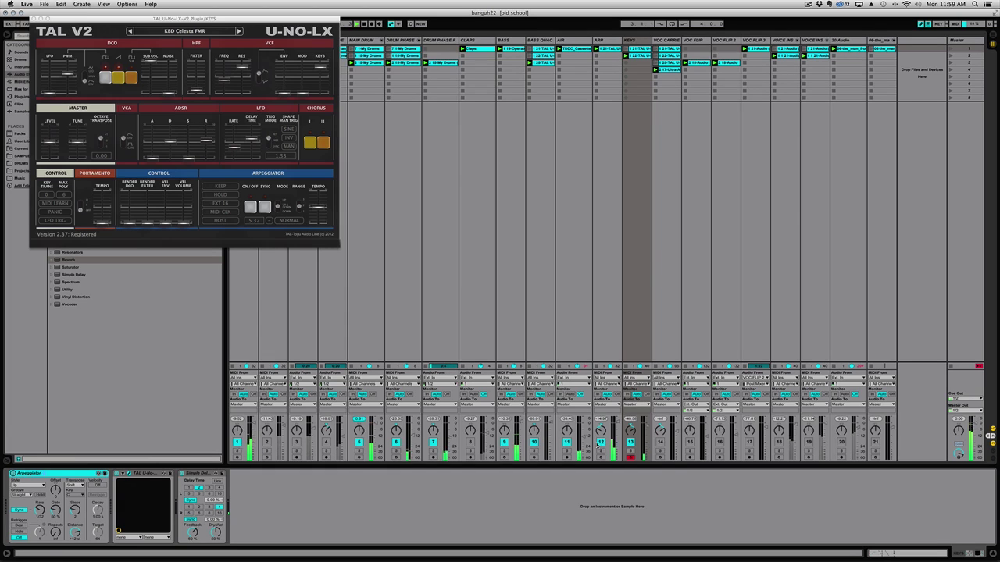
{"action": "left_click_drag", "start_coordinate": [646, 424], "coordinate": [648, 427]}
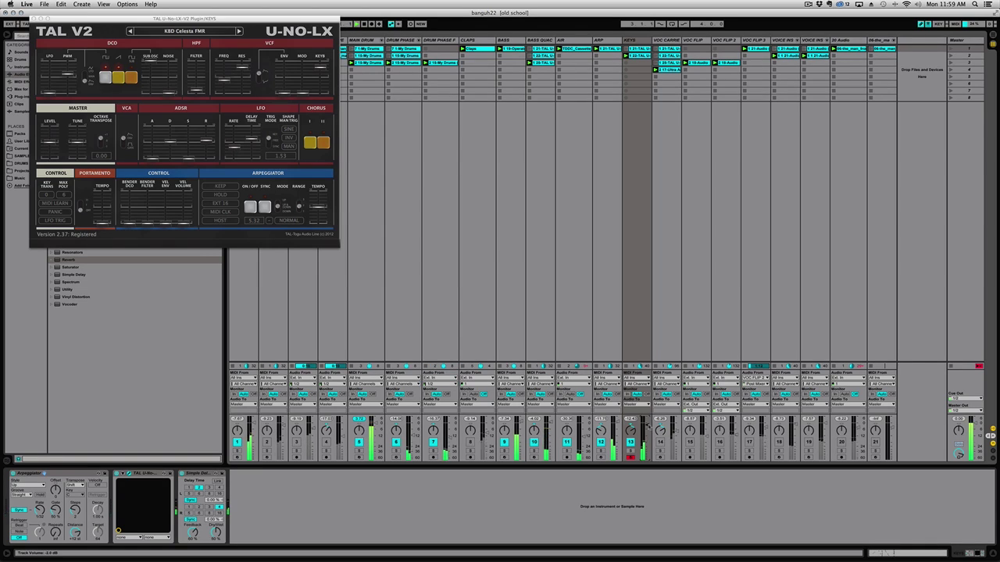
Step: Compare the KEYS track soloed and within the full mix, activating the SAMPLE VERB track during playback
{"action": "left_click", "coordinate": [631, 455]}
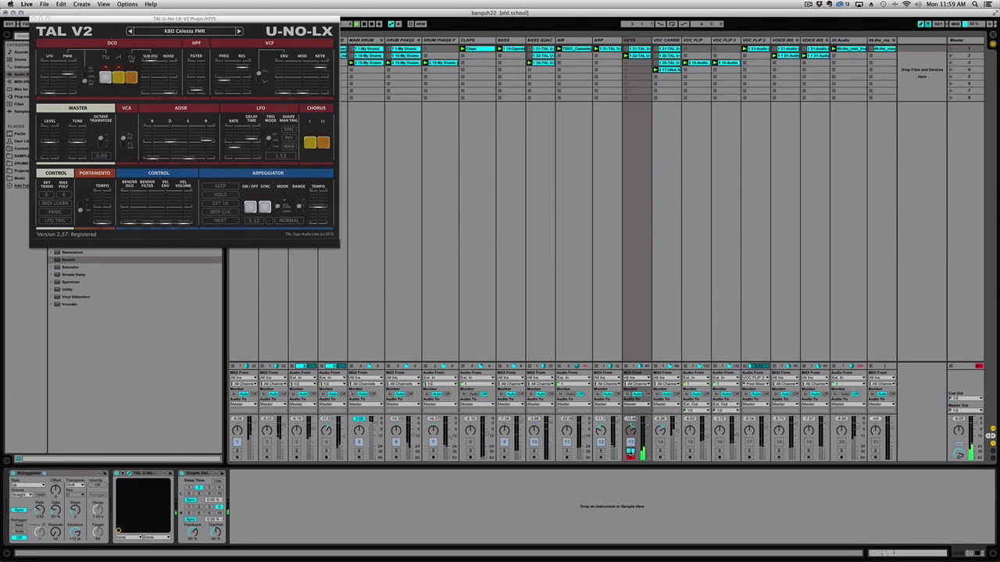
{"action": "left_click", "coordinate": [630, 453]}
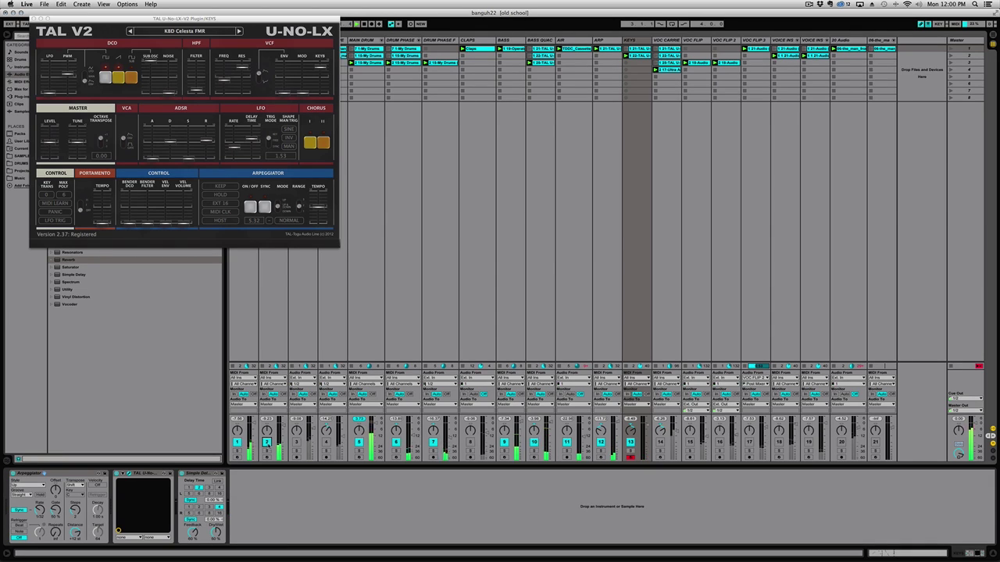
{"action": "left_click", "coordinate": [327, 443]}
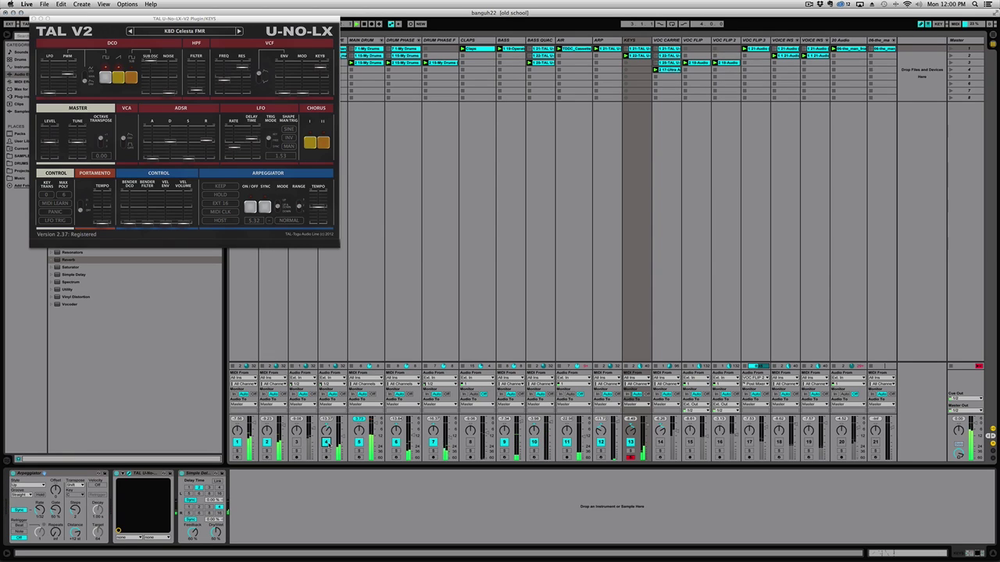
{"action": "left_click", "coordinate": [325, 452]}
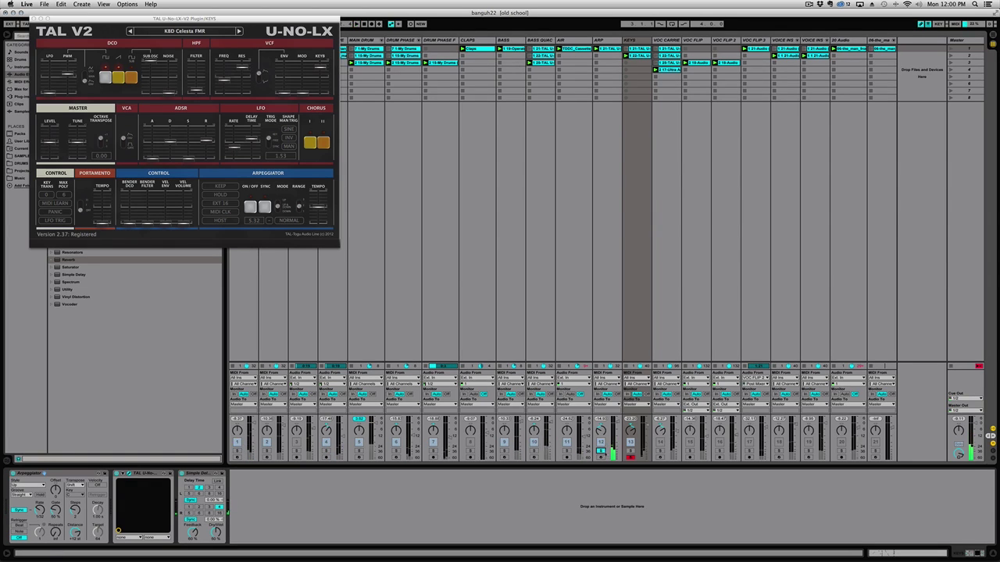
{"action": "left_click", "coordinate": [630, 451]}
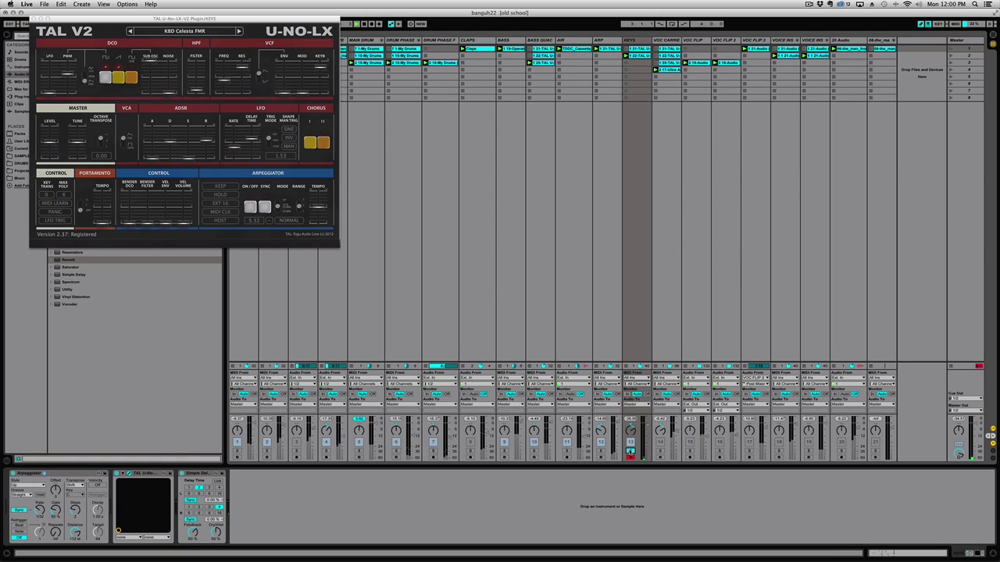
{"action": "left_click", "coordinate": [631, 451]}
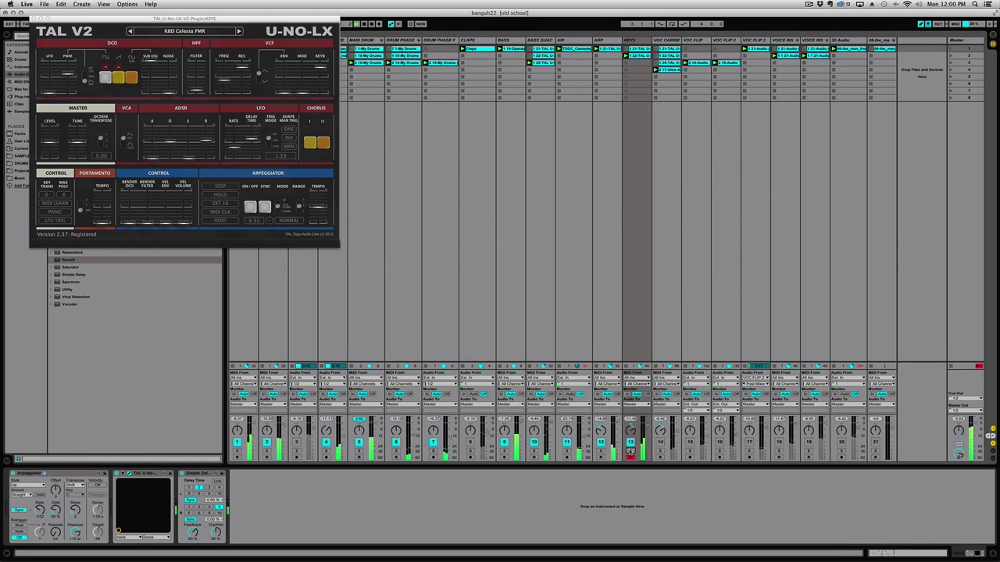
Step: Deactivate the SAMPLE SIDE, ARP, KEYS and SAMPLE VERB tracks
{"action": "left_click", "coordinate": [266, 442]}
{"action": "left_click", "coordinate": [601, 442]}
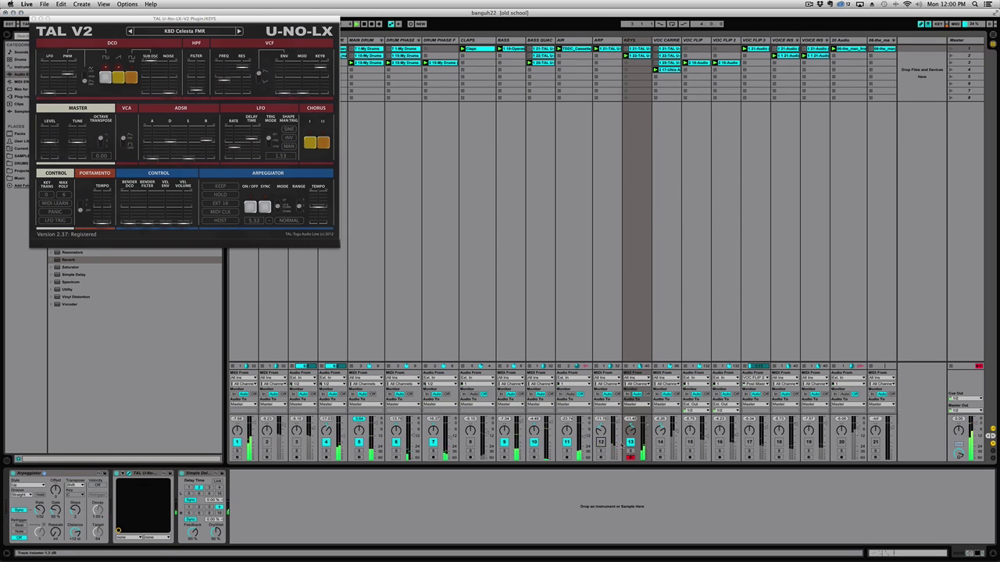
{"action": "left_click", "coordinate": [631, 442]}
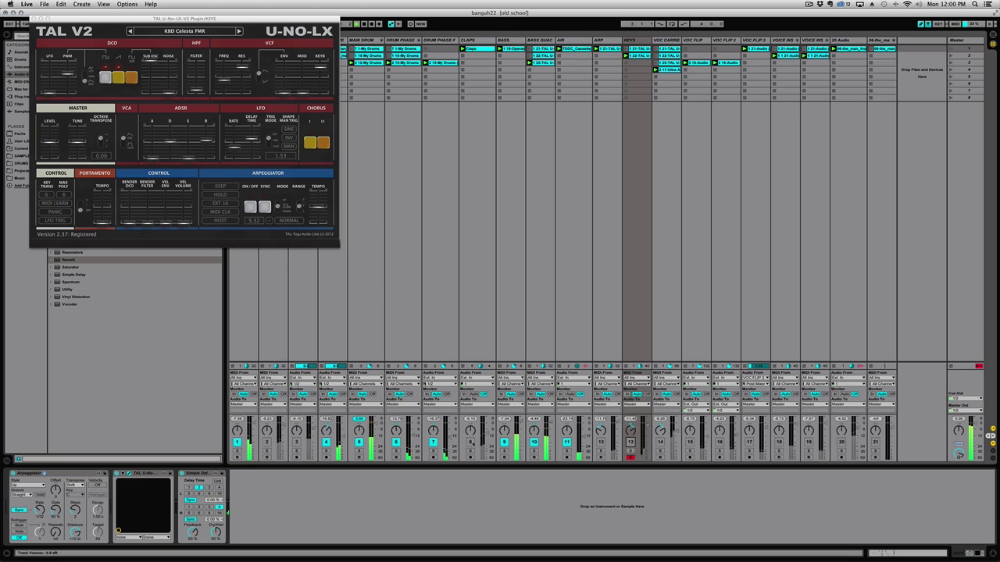
{"action": "left_click", "coordinate": [326, 442]}
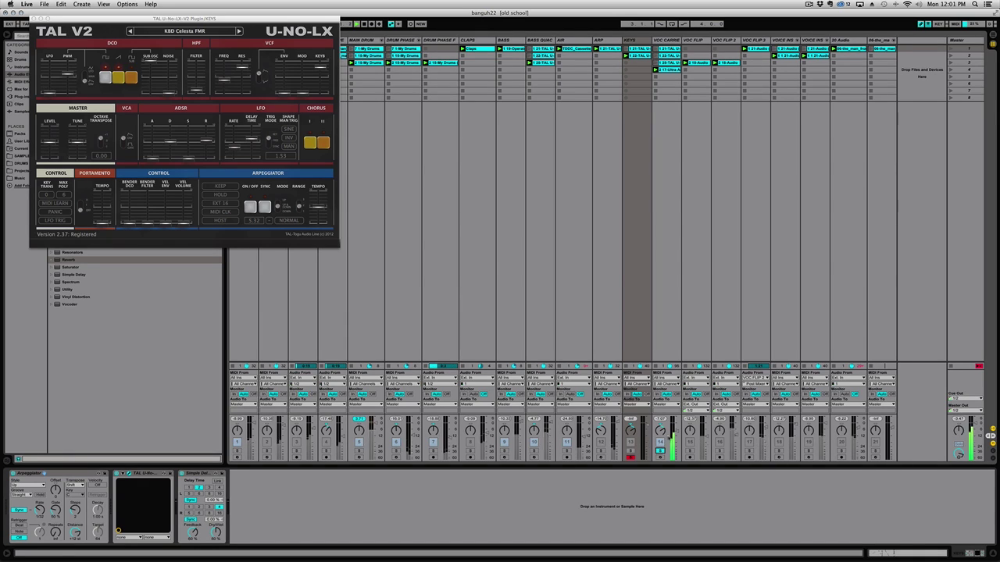
Step: Select the VOC CARRIER track, open its Ultra Analog synth with the Kolor program, and arm the track
{"action": "left_click", "coordinate": [666, 40]}
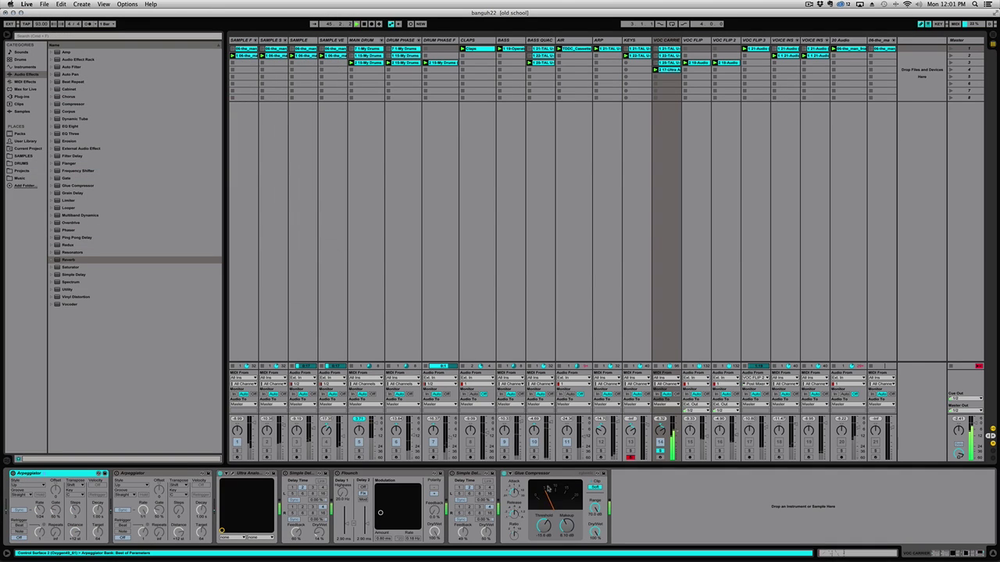
{"action": "left_click", "coordinate": [232, 474]}
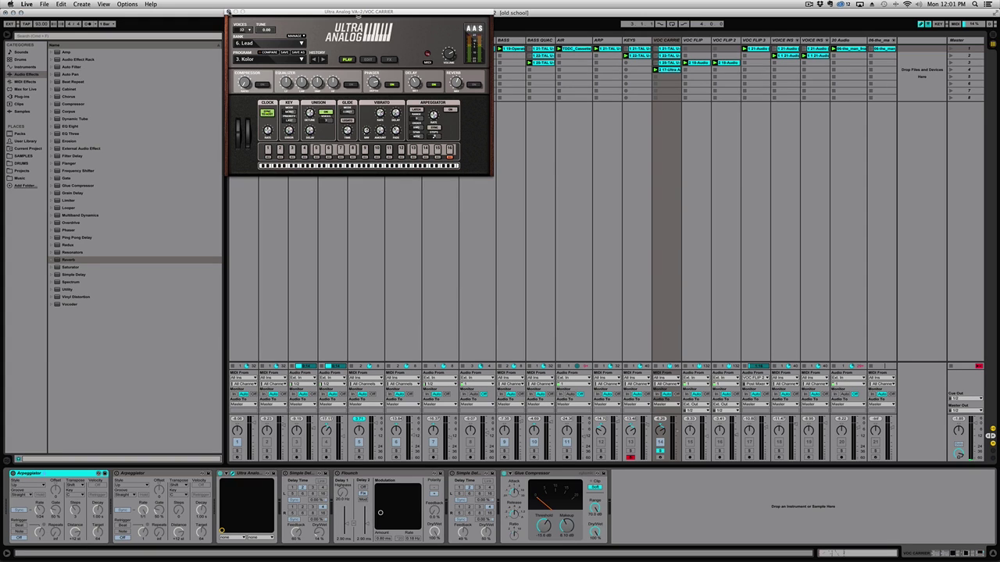
{"action": "left_click", "coordinate": [228, 11]}
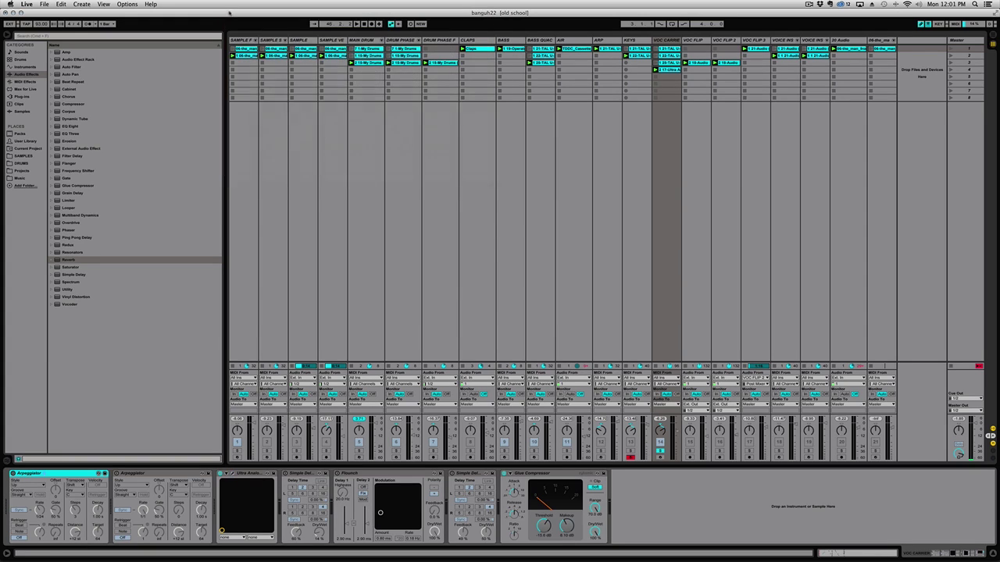
{"action": "left_click", "coordinate": [228, 474]}
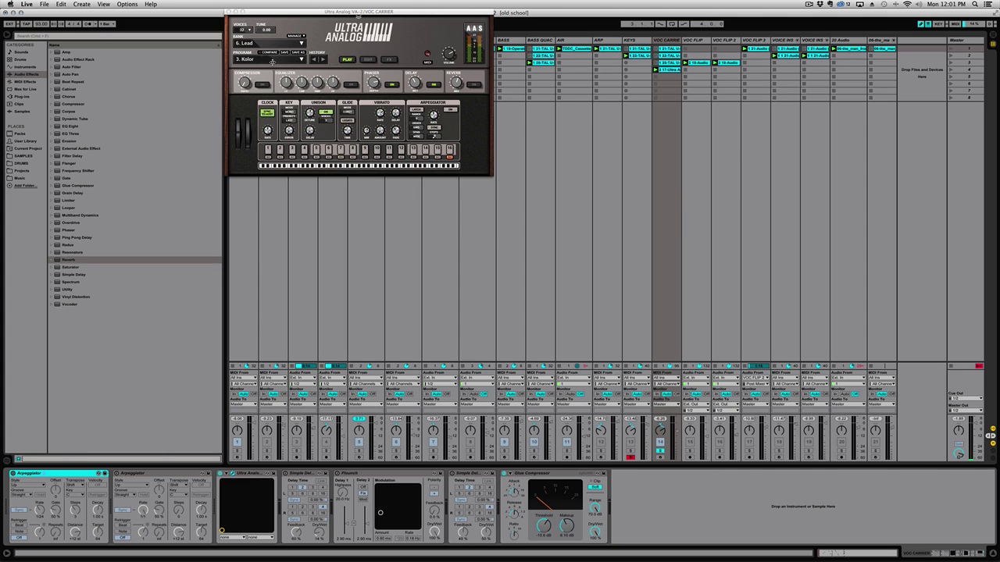
{"action": "left_click", "coordinate": [661, 458]}
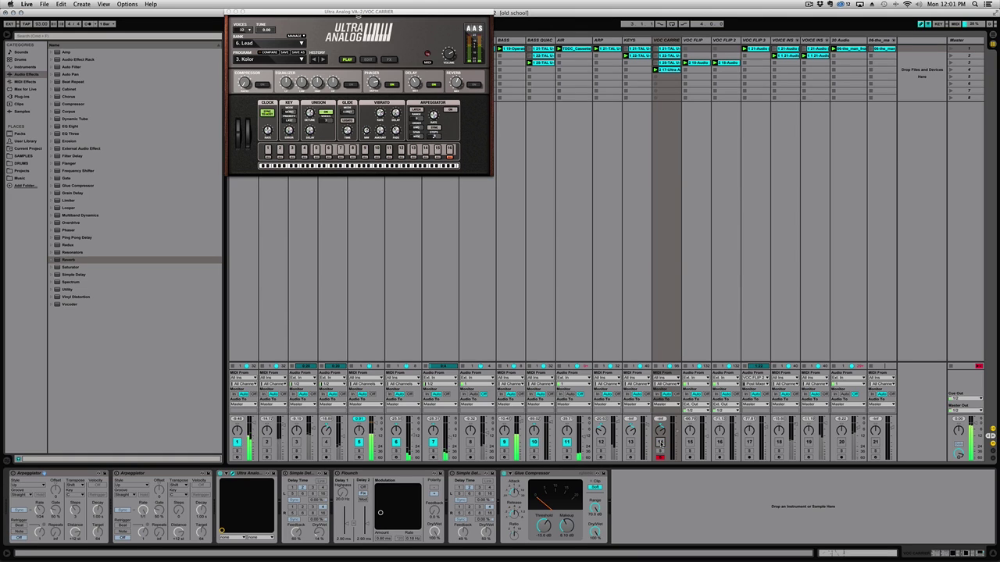
Step: Activate and arm the VOC FLIP track, check it in solo, and select its Vocoder
{"action": "left_click", "coordinate": [691, 40]}
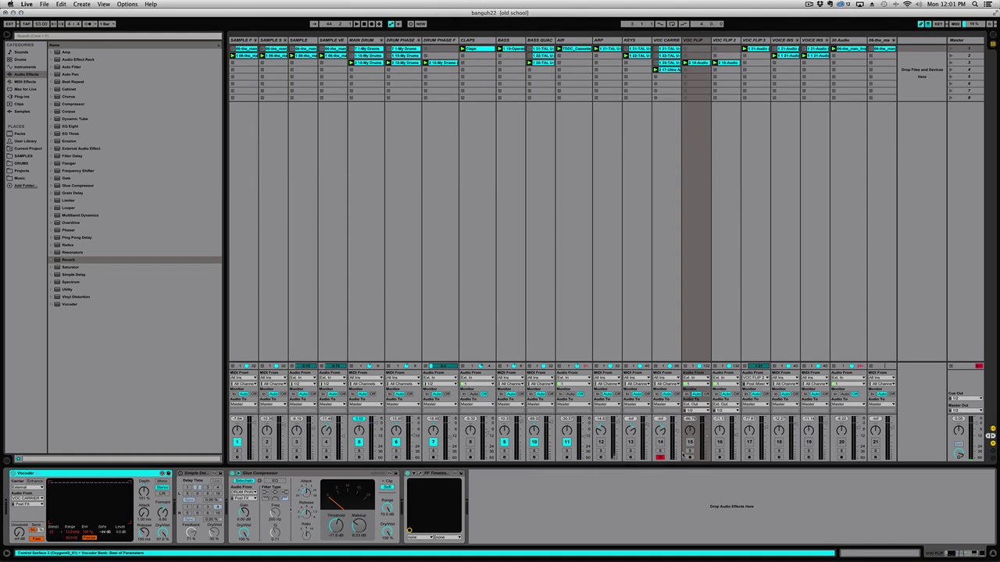
{"action": "left_click", "coordinate": [690, 442]}
{"action": "left_click", "coordinate": [690, 451]}
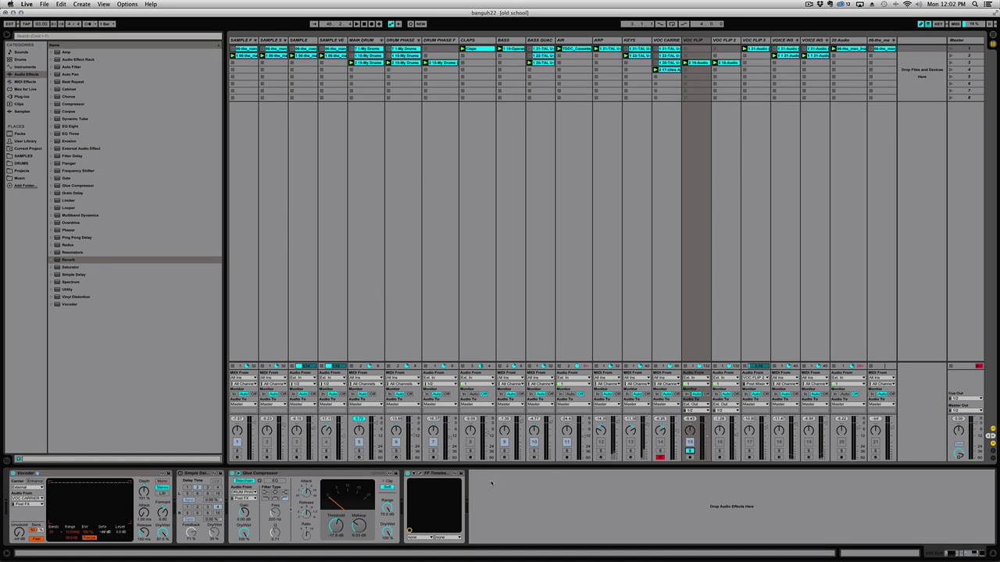
{"action": "double_click", "coordinate": [701, 39]}
{"action": "left_click", "coordinate": [690, 457]}
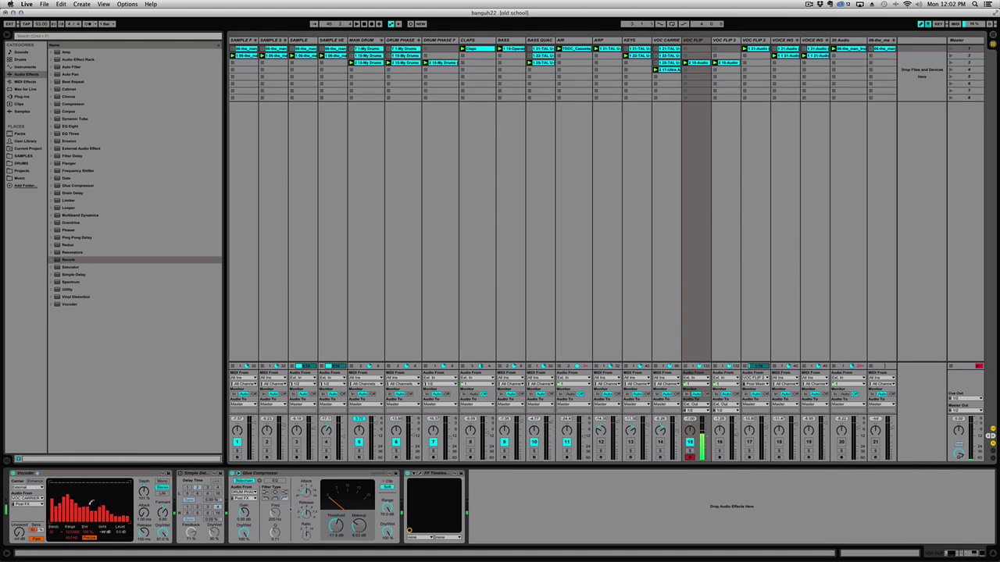
{"action": "left_click", "coordinate": [45, 474]}
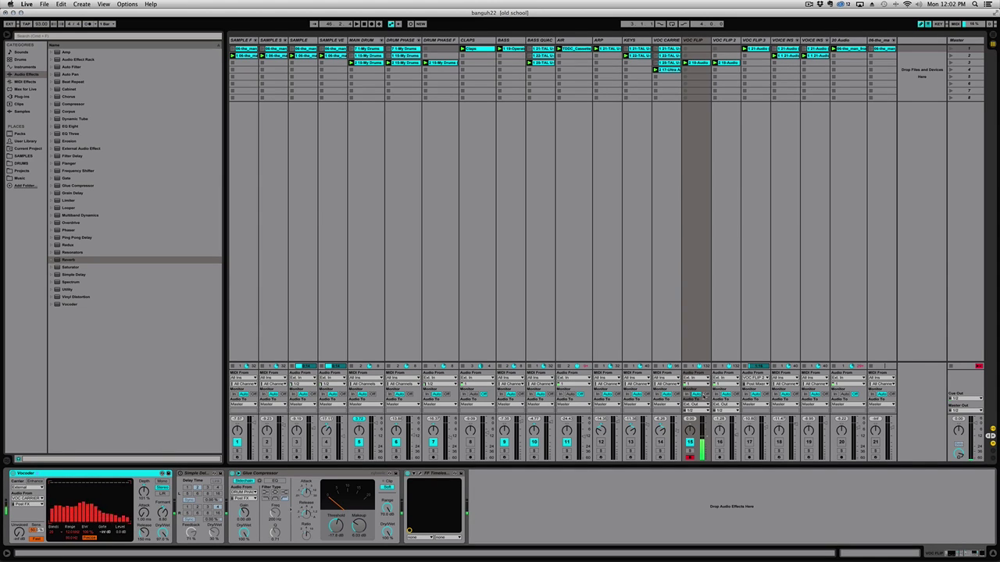
Step: Try the Noise carrier on the VOC FLIP Vocoder, toggling the track's monitoring, and set the carrier back to External
{"action": "left_click", "coordinate": [706, 394]}
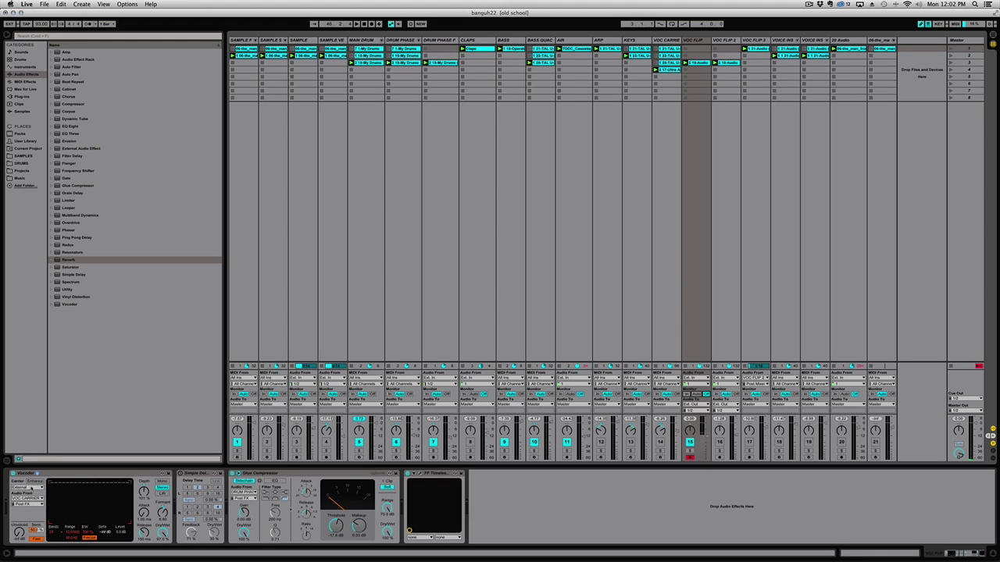
{"action": "left_click", "coordinate": [29, 487]}
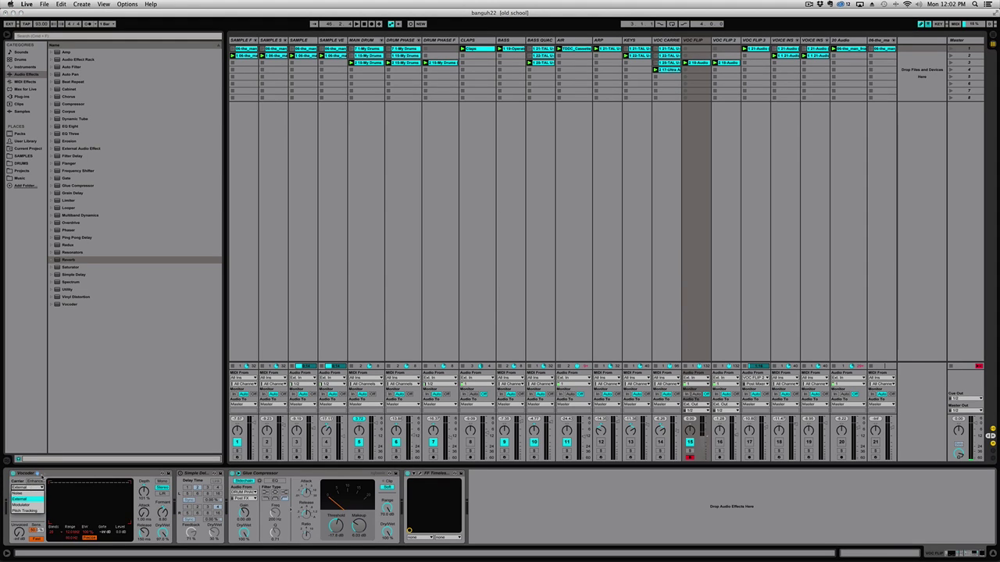
{"action": "left_click", "coordinate": [46, 476]}
{"action": "left_click", "coordinate": [34, 488]}
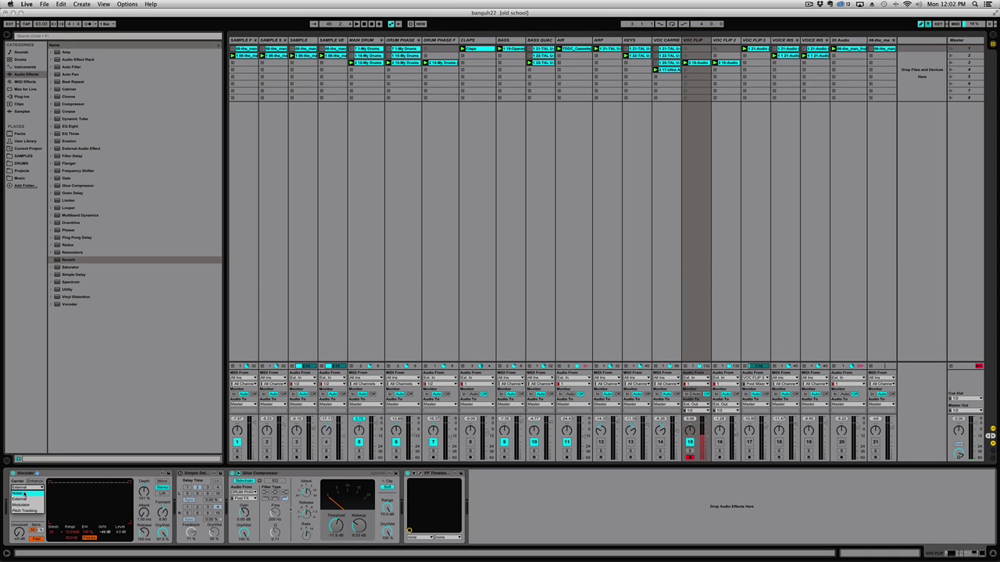
{"action": "left_click", "coordinate": [25, 495]}
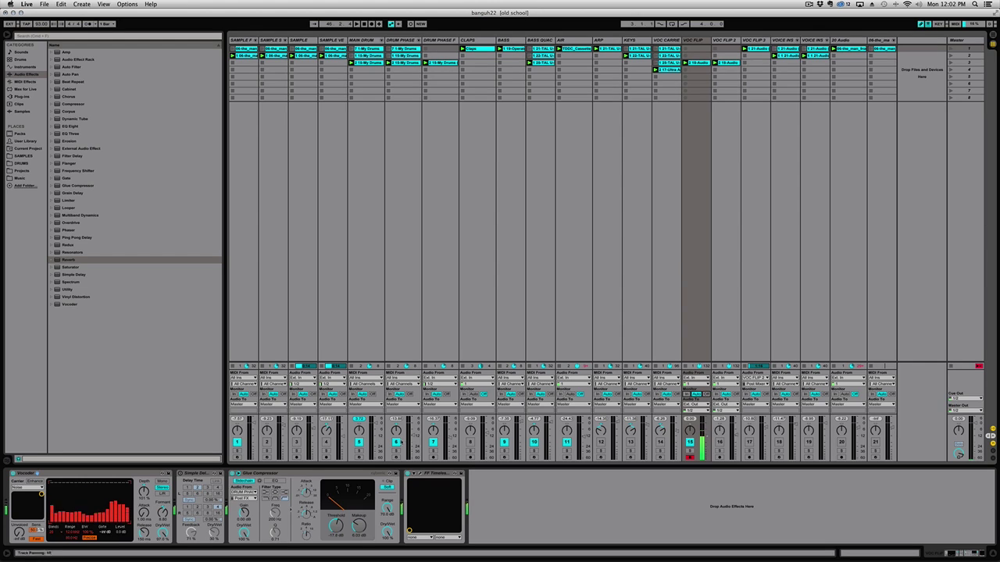
{"action": "left_click", "coordinate": [21, 487]}
{"action": "left_click", "coordinate": [24, 501]}
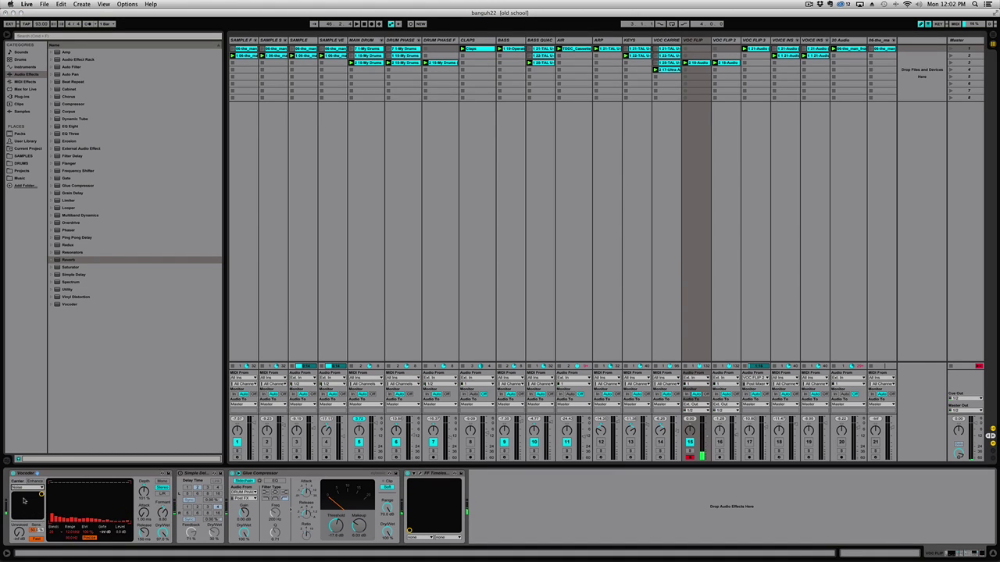
Step: Examine the Vocoder's list of external carrier sources, keeping VOC CARRIER, and toggle the VOC FLIP track's arming
{"action": "left_click", "coordinate": [29, 499]}
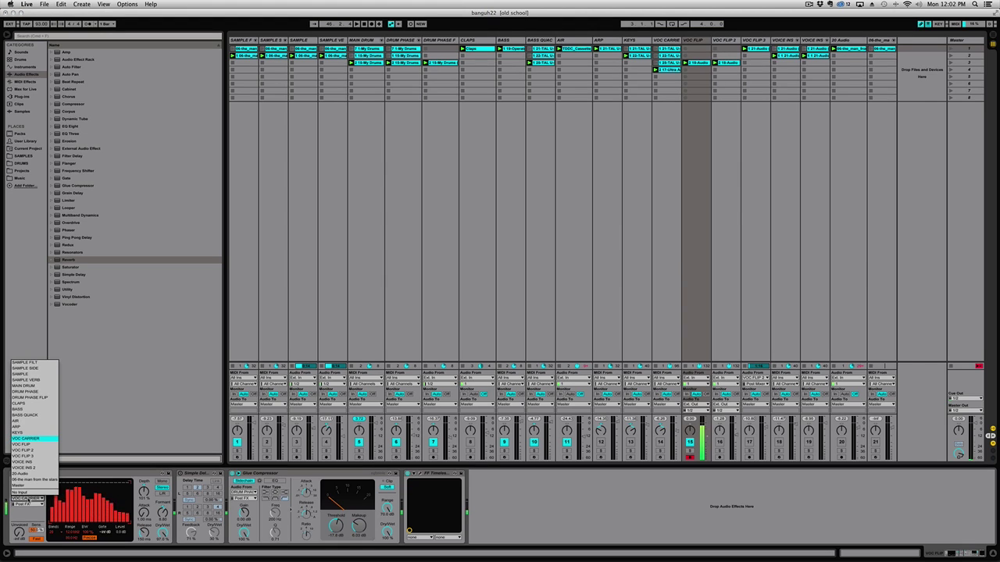
{"action": "left_click", "coordinate": [28, 516]}
{"action": "left_click", "coordinate": [31, 500]}
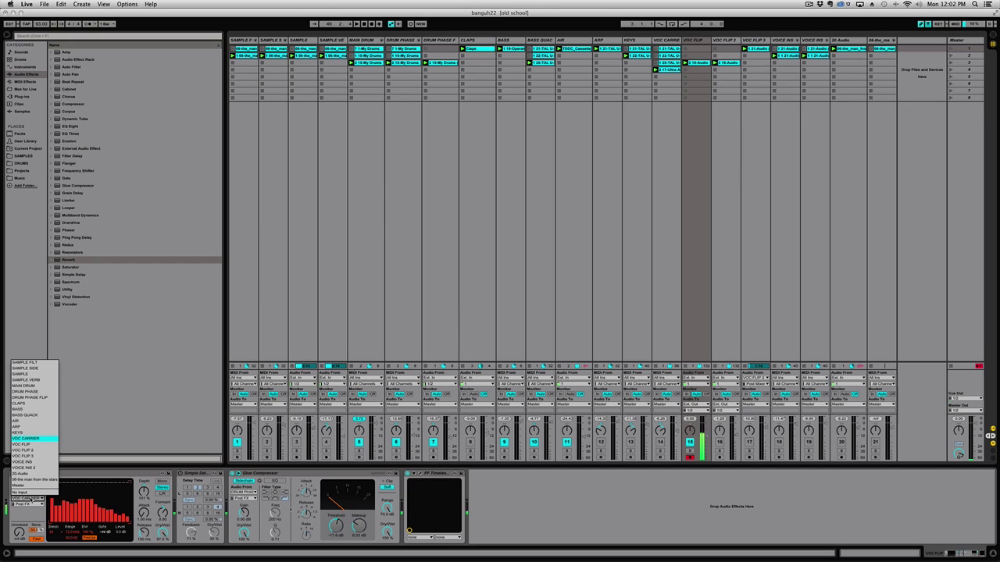
{"action": "left_click", "coordinate": [692, 458]}
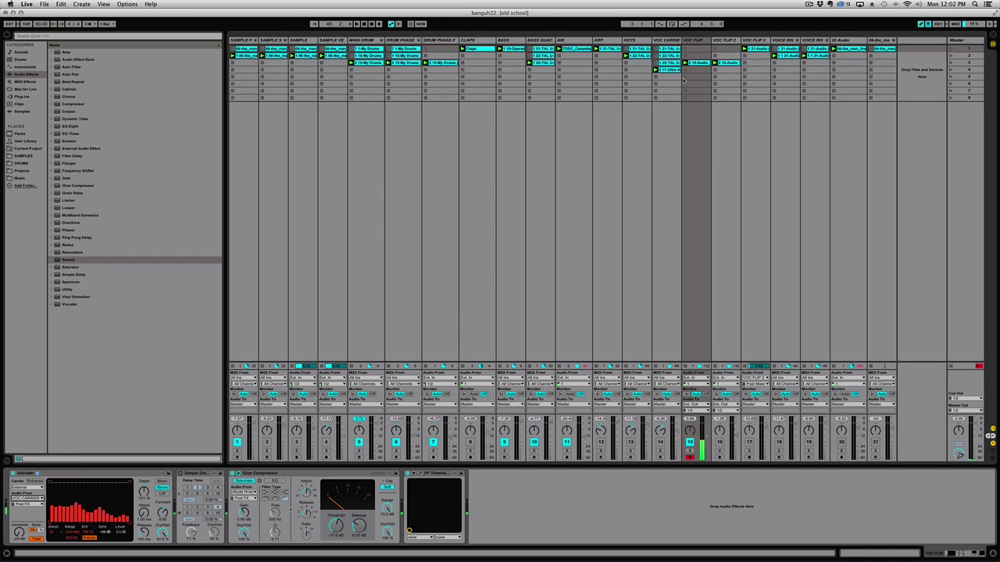
{"action": "left_click", "coordinate": [691, 458]}
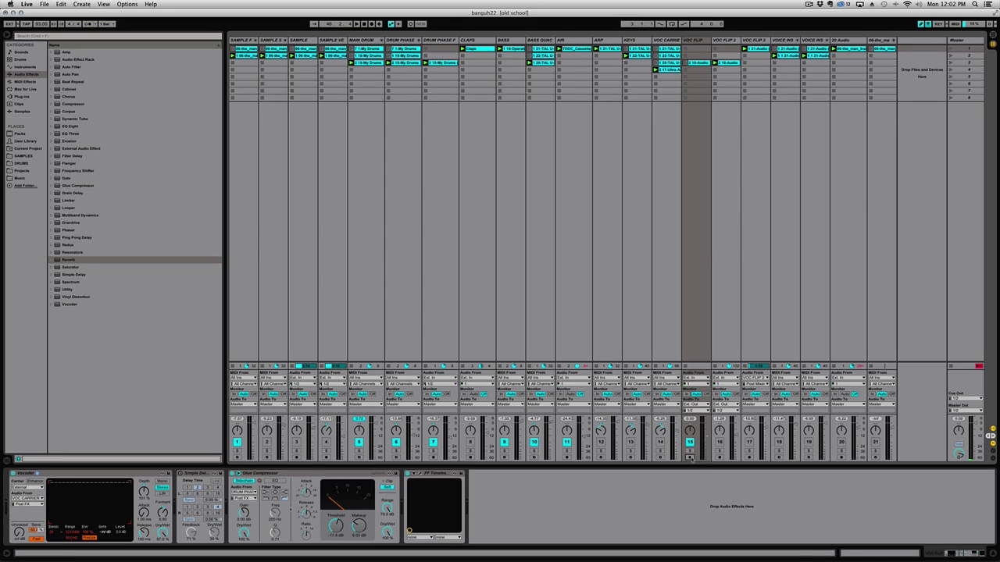
{"action": "left_click", "coordinate": [691, 458]}
Step: View the VOC CARRIER track's MIDI clip with that track armed, and re-arm VOC FLIP to test it during playback
{"action": "key", "text": "space"}
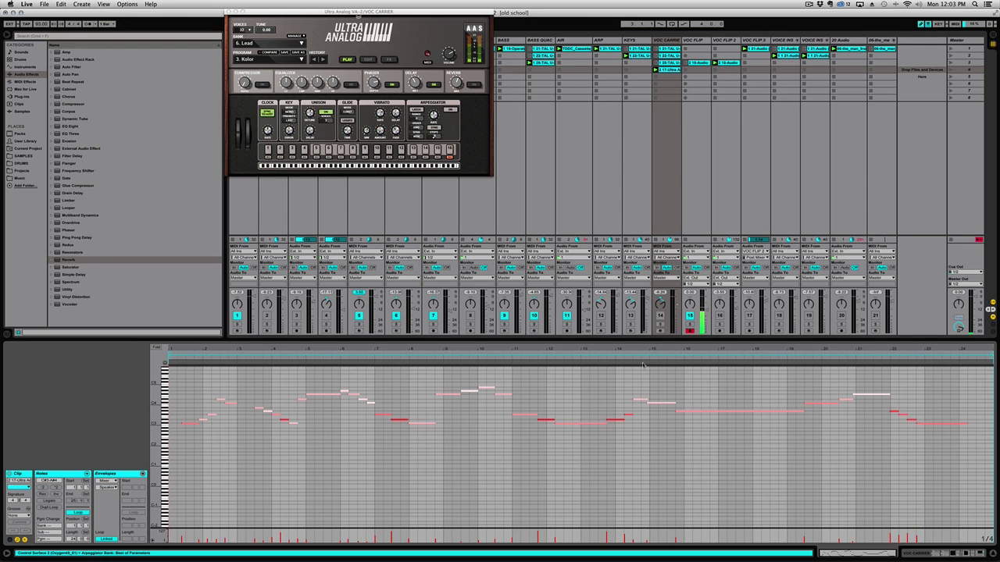
{"action": "left_click", "coordinate": [660, 331]}
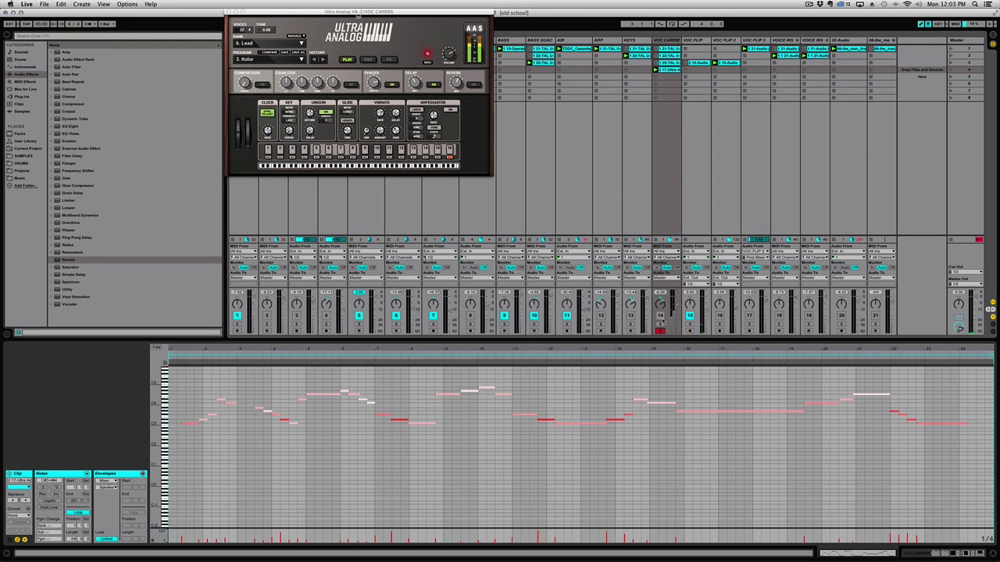
{"action": "left_click", "coordinate": [661, 316]}
{"action": "left_click", "coordinate": [691, 330]}
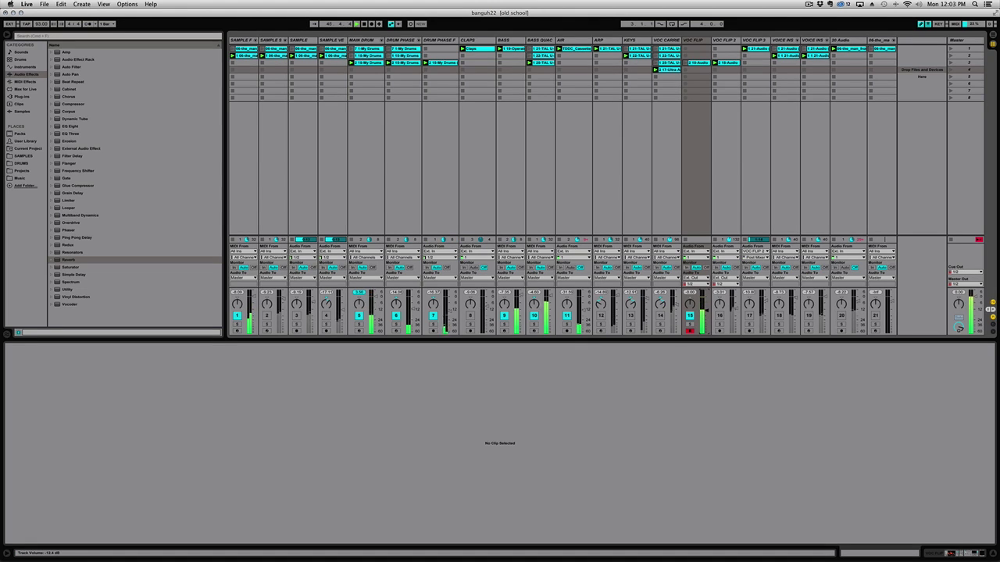
Step: Audition the VOC FLIP track in solo, unsolo and deactivate it, and resume playback of the mix
{"action": "left_click", "coordinate": [689, 323]}
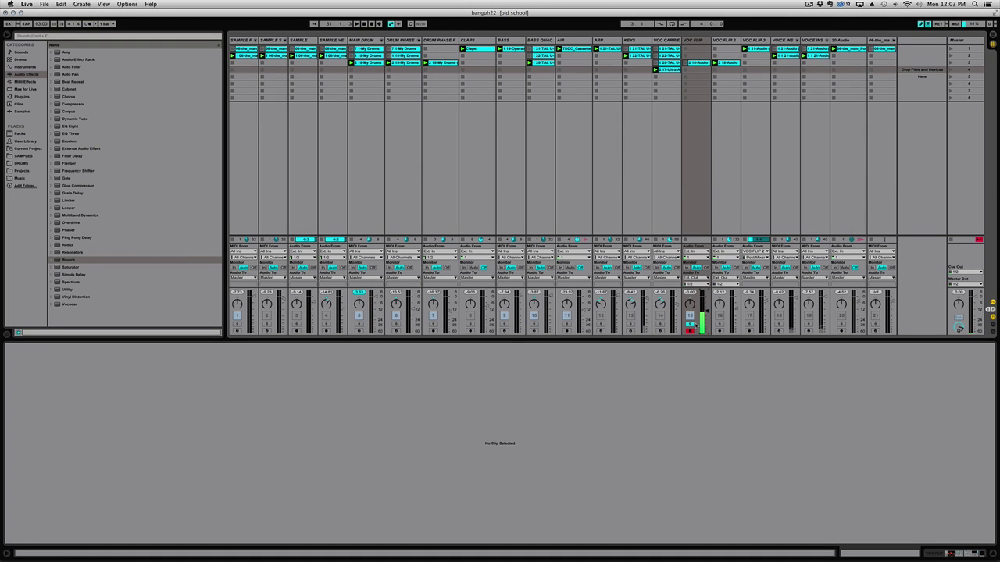
{"action": "left_click", "coordinate": [689, 324]}
{"action": "left_click", "coordinate": [690, 316]}
{"action": "key", "text": "space"}
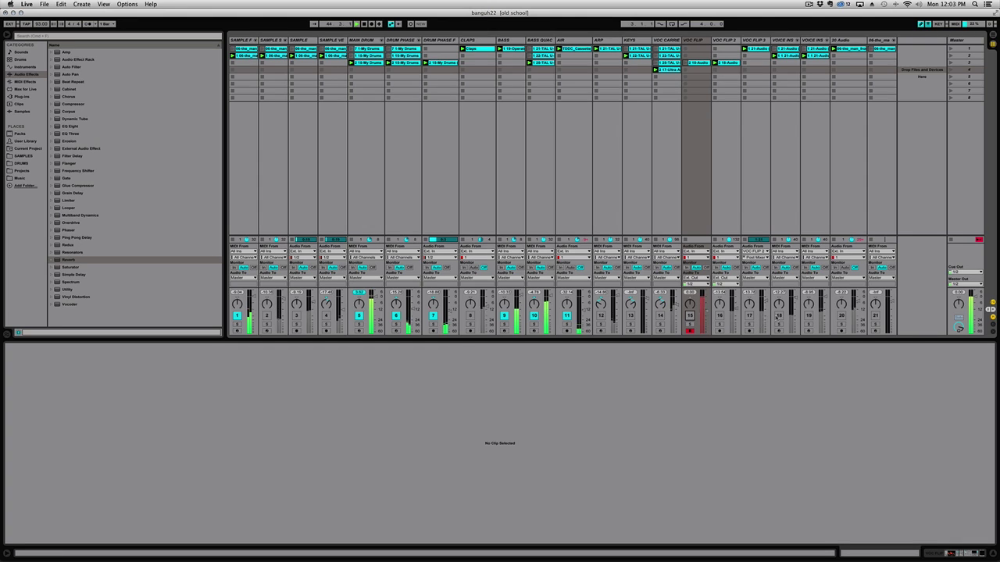
Step: Activate the VOC FLIP 3 track, show its device chain, and audition it soloed and within the full mix
{"action": "left_click", "coordinate": [749, 317]}
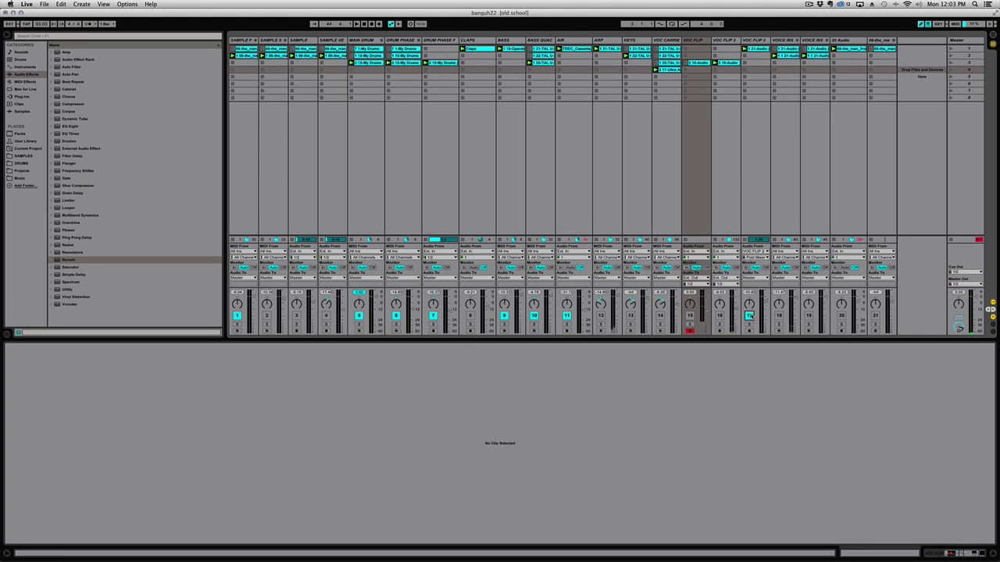
{"action": "left_click", "coordinate": [749, 324]}
{"action": "double_click", "coordinate": [754, 41]}
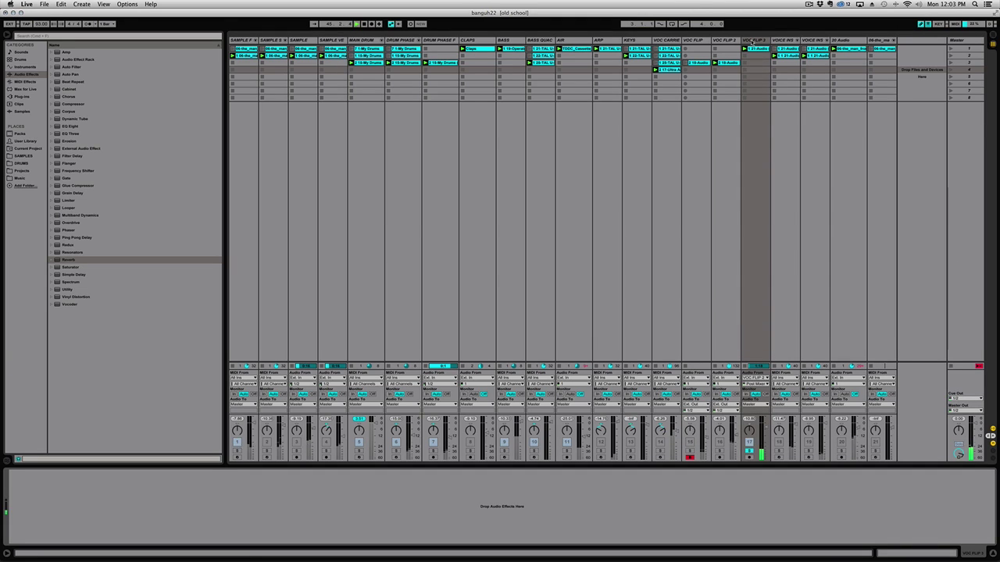
{"action": "left_click", "coordinate": [749, 451]}
{"action": "left_click", "coordinate": [749, 450]}
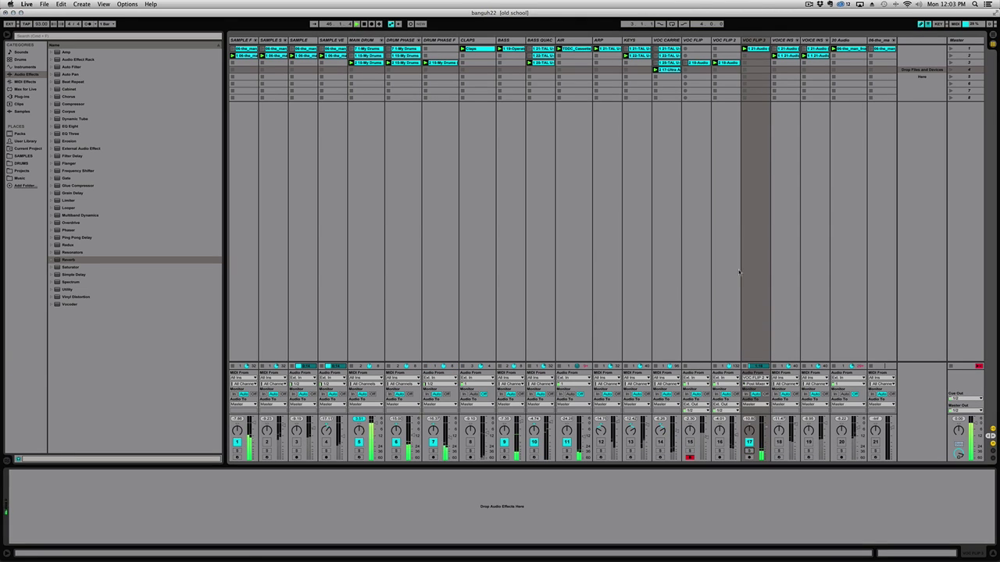
Step: Show the device chains of the VOC FLIP 2 and VOC FLIP tracks, and audition VOC FLIP with live input, soloed and unsoloed
{"action": "left_click", "coordinate": [715, 41]}
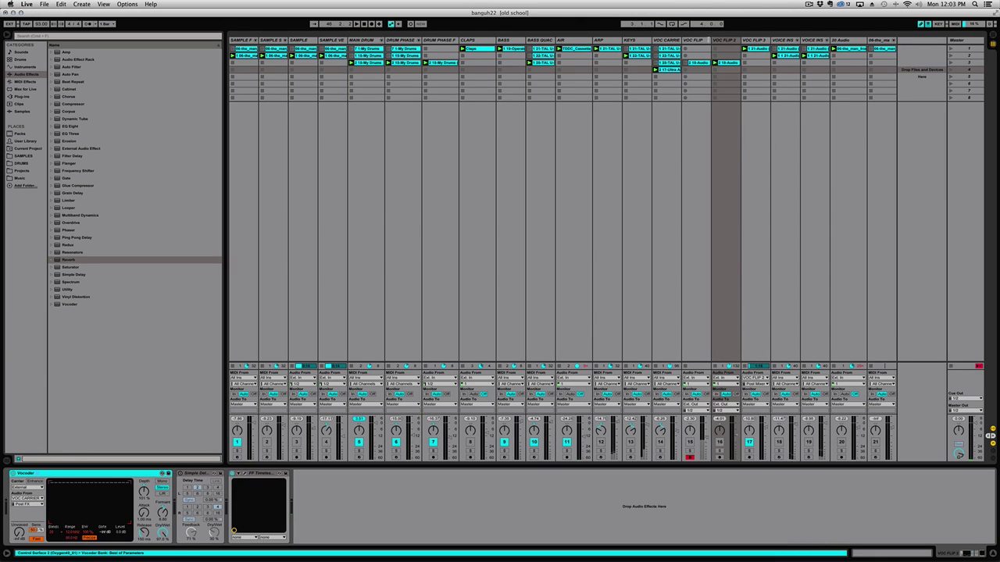
{"action": "left_click", "coordinate": [695, 40]}
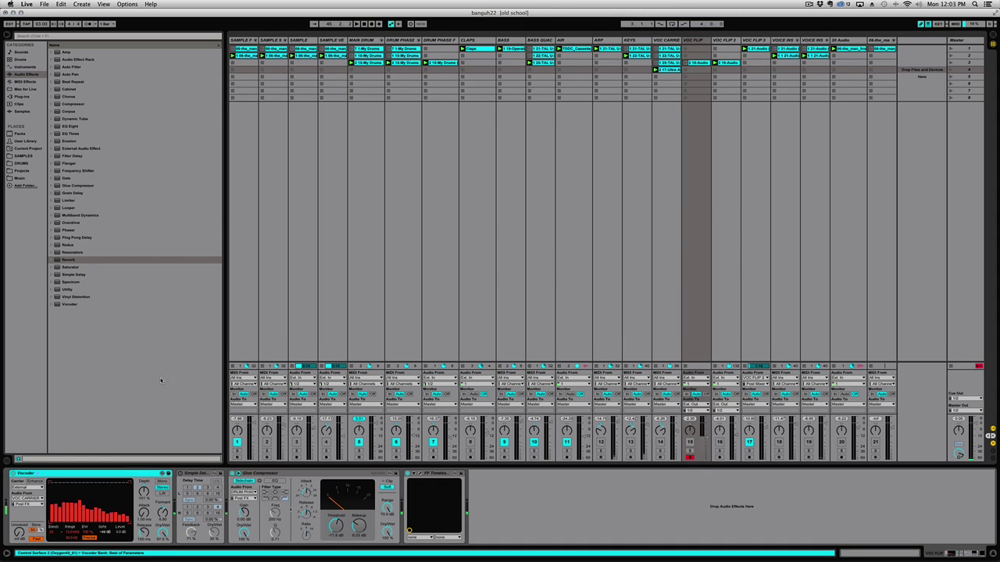
{"action": "left_click", "coordinate": [689, 442]}
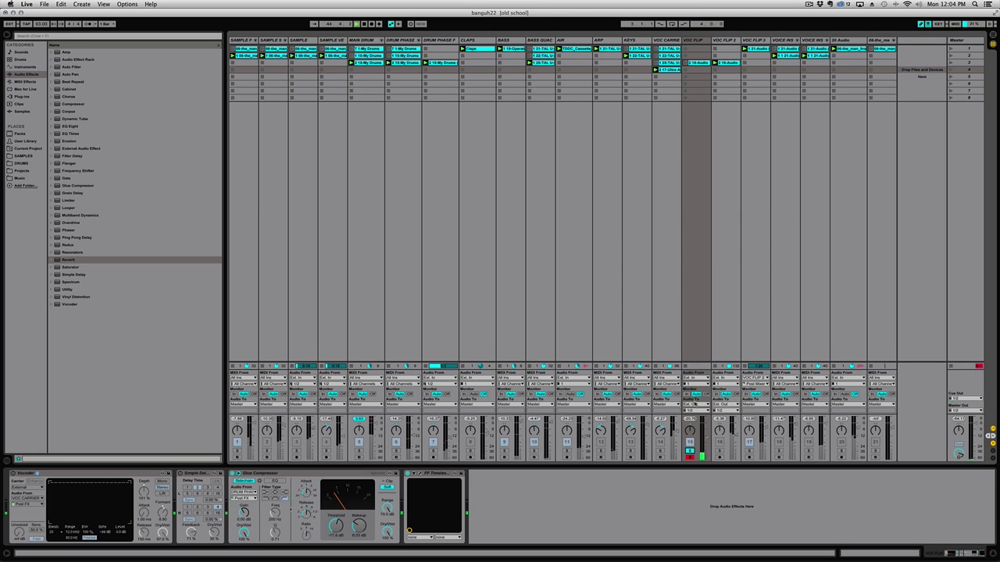
{"action": "left_click", "coordinate": [700, 62]}
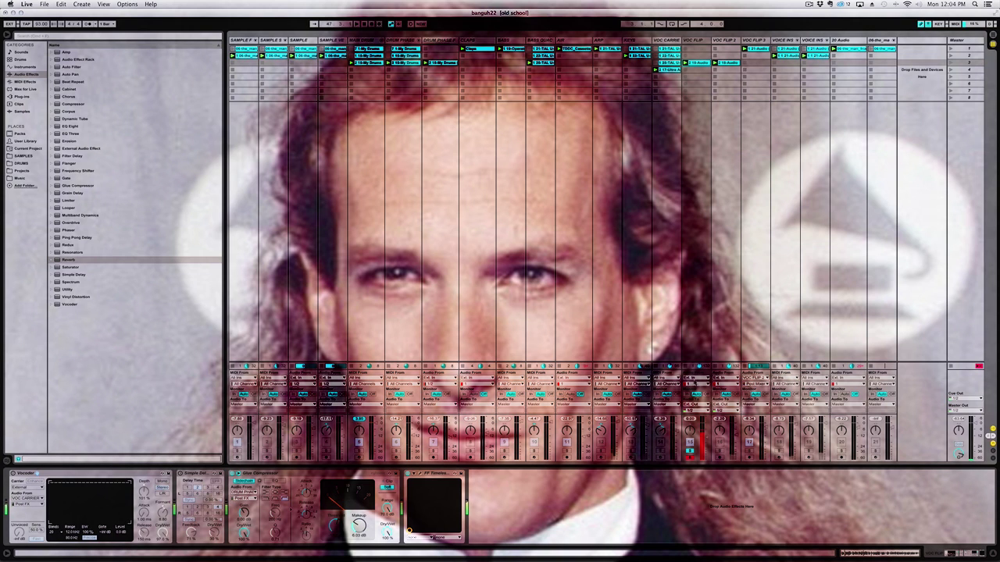
{"action": "left_click", "coordinate": [690, 451]}
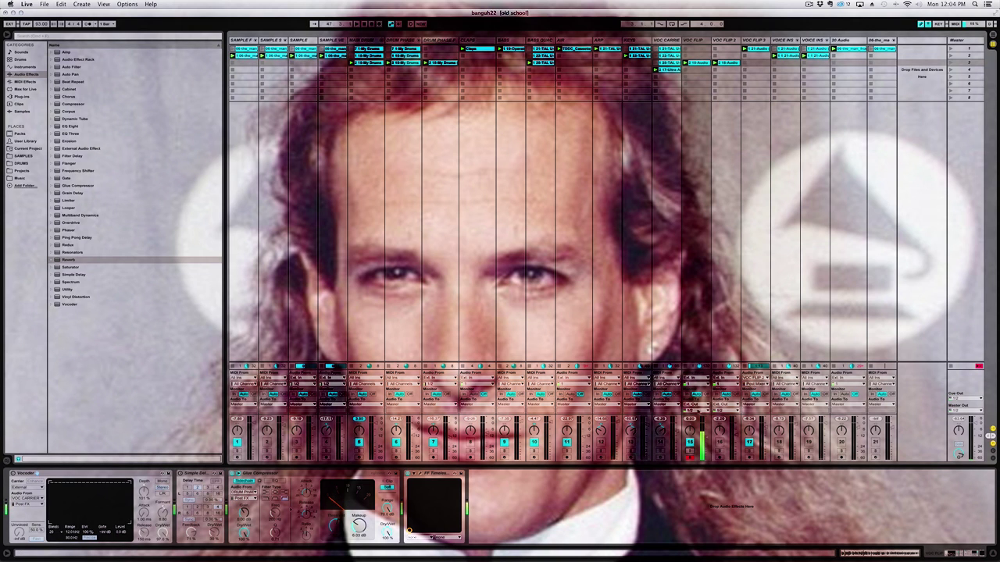
{"action": "left_click", "coordinate": [706, 394]}
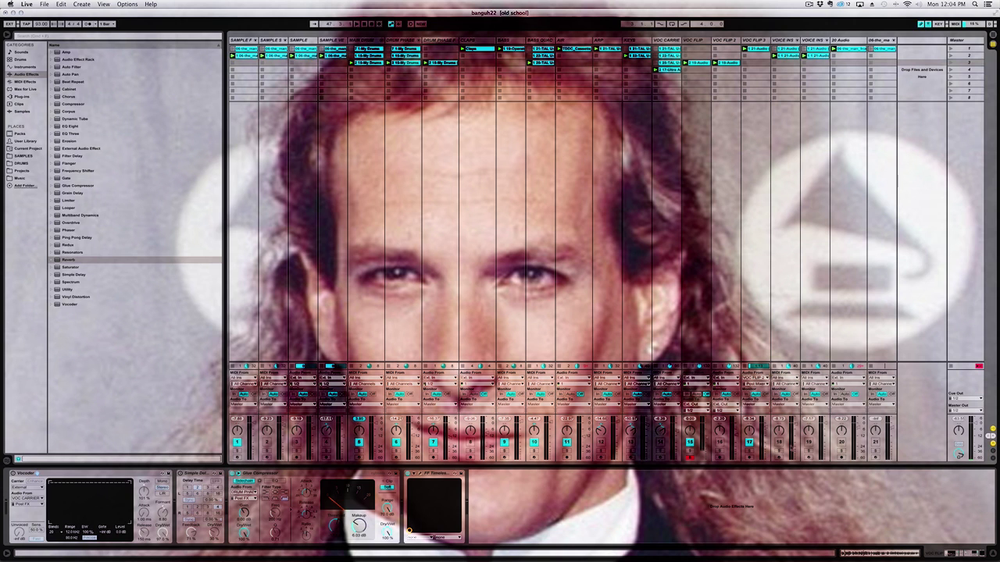
{"action": "key", "text": "space"}
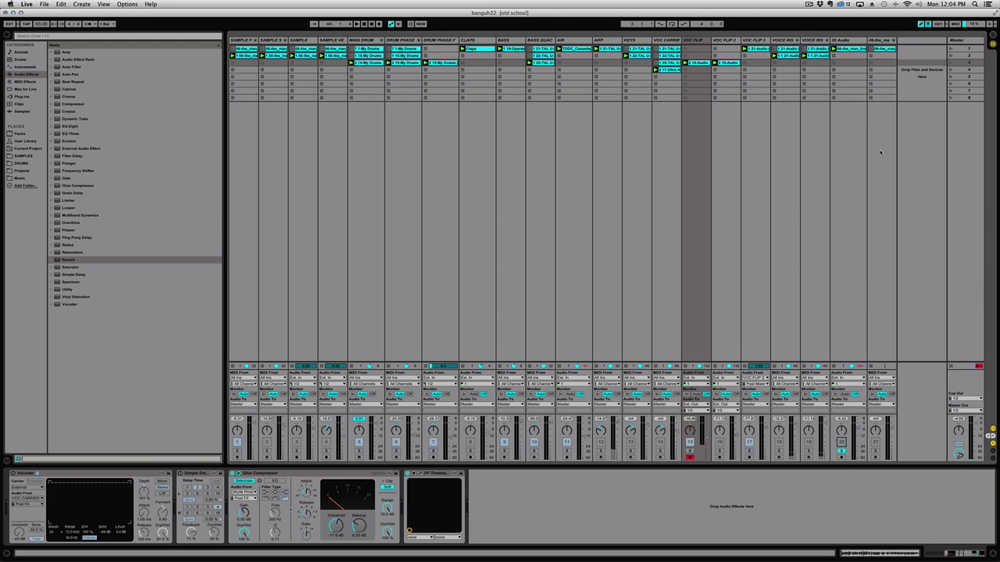
Step: Delete the 20 Audio track and the 08-the_man slice track next to it
{"action": "left_click", "coordinate": [883, 41]}
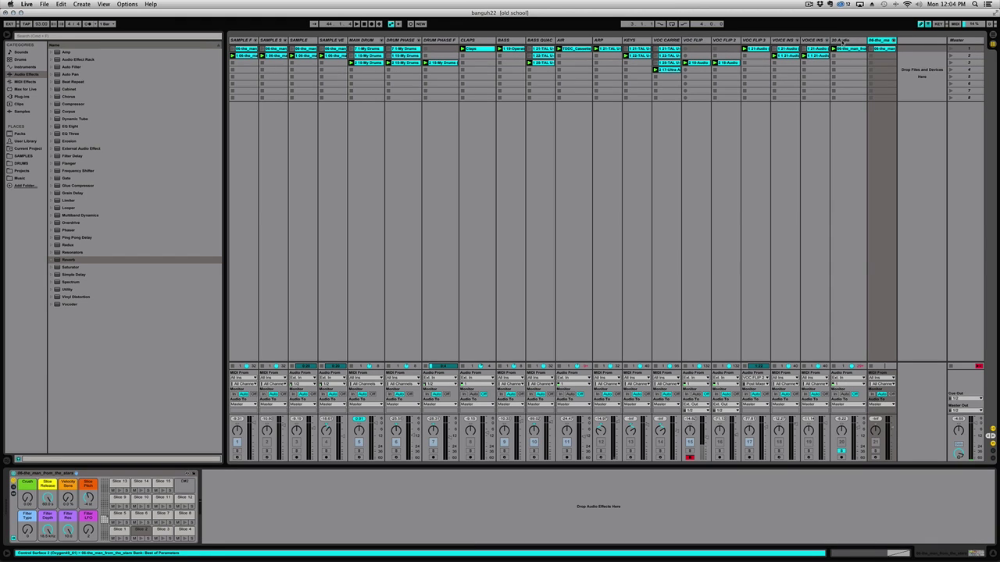
{"action": "left_click", "coordinate": [842, 41]}
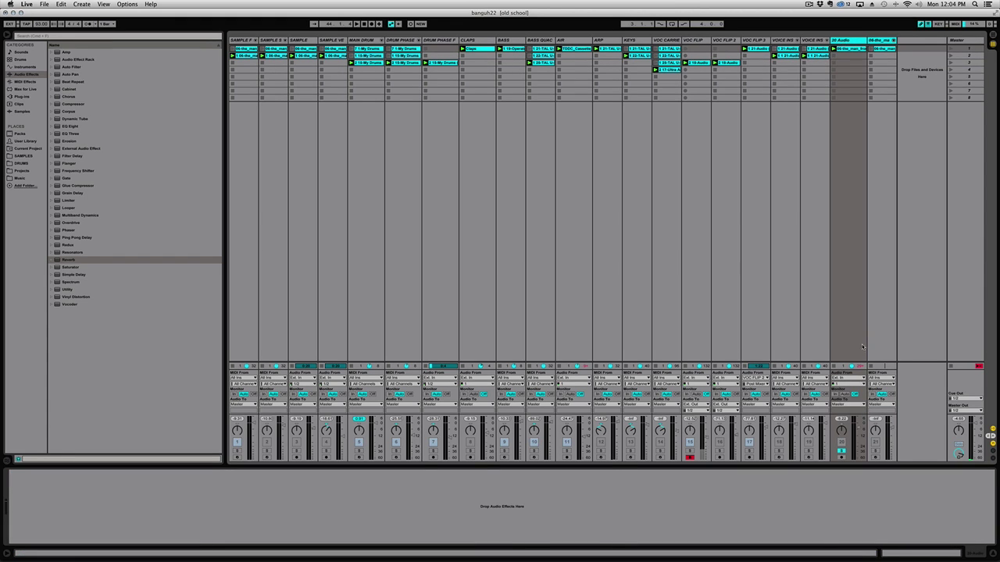
{"action": "key", "text": "Delete"}
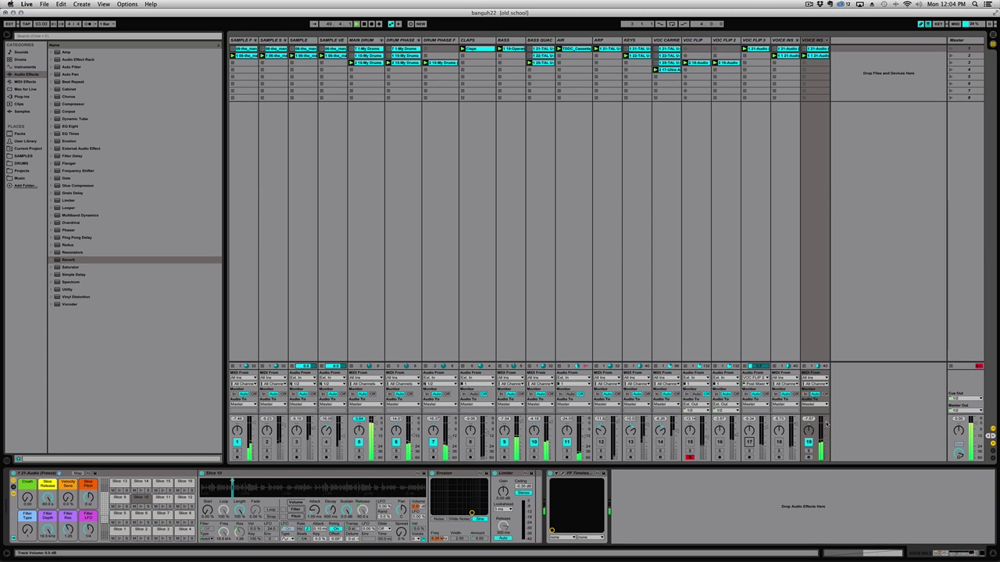
Step: Slightly lower the volume of the second VOICE INS track and audition it with its solo toggled
{"action": "left_click_drag", "start_coordinate": [825, 421], "coordinate": [826, 425]}
{"action": "left_click", "coordinate": [808, 451]}
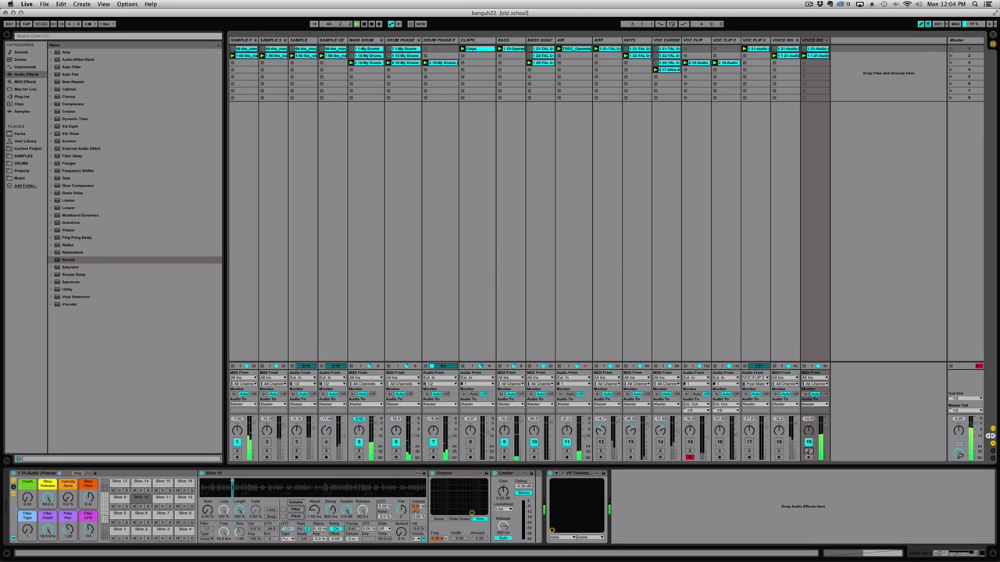
{"action": "left_click", "coordinate": [809, 451]}
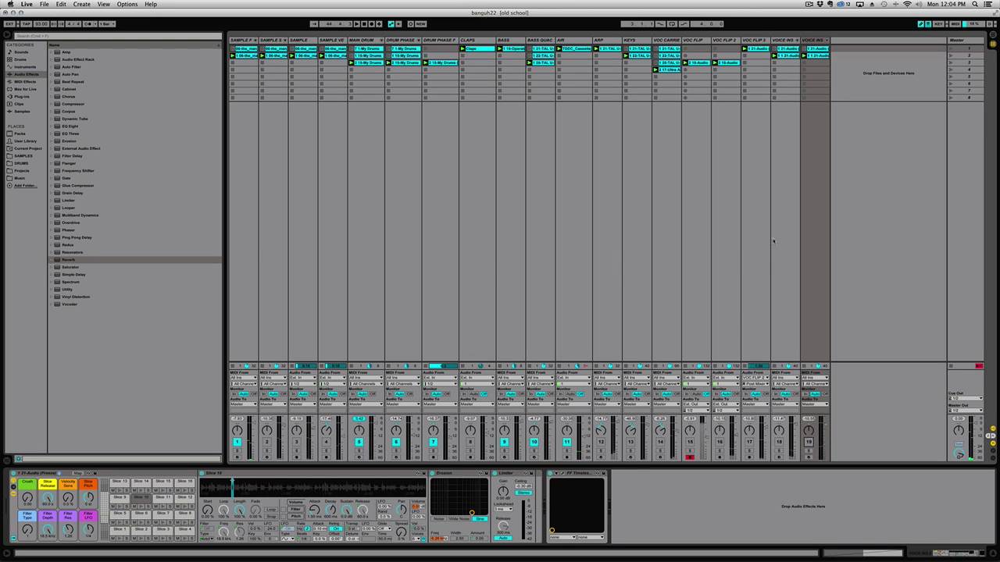
Step: View the first VOICE INS track's MIDI clip and the VOC FLIP 3 audio clip, and insert an audio track after the last track
{"action": "double_click", "coordinate": [786, 56]}
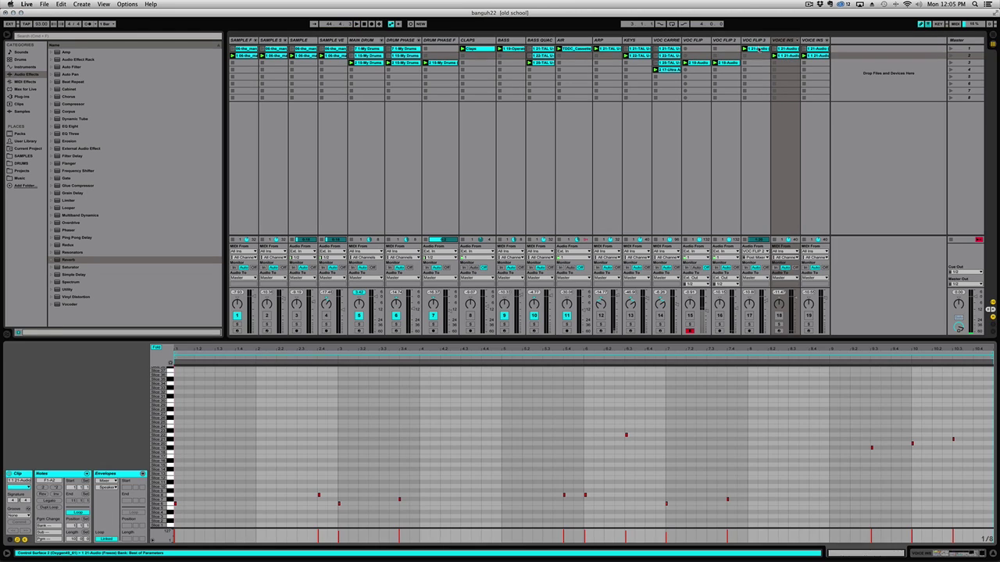
{"action": "double_click", "coordinate": [757, 48]}
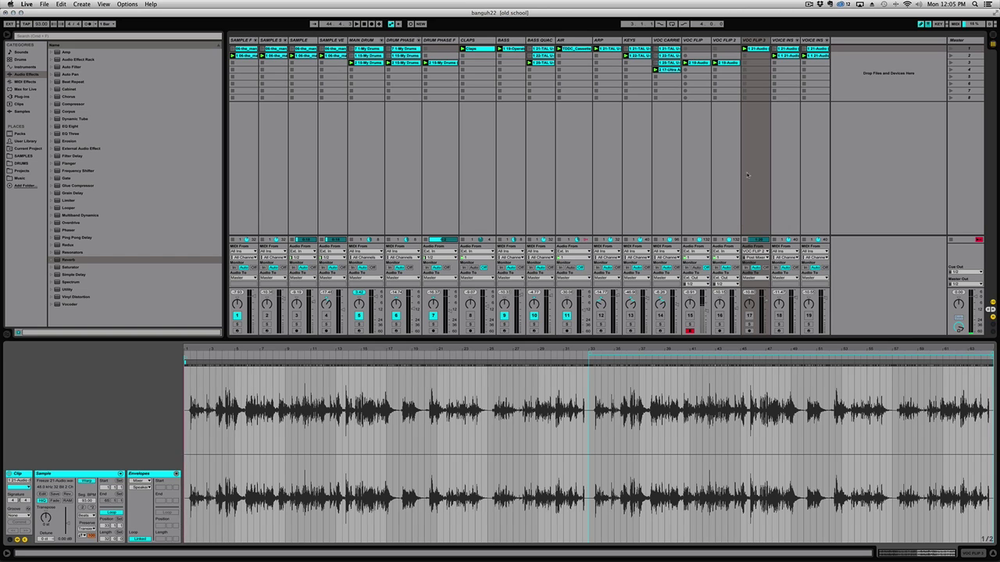
{"action": "right_click", "coordinate": [842, 52]}
{"action": "left_click", "coordinate": [854, 56]}
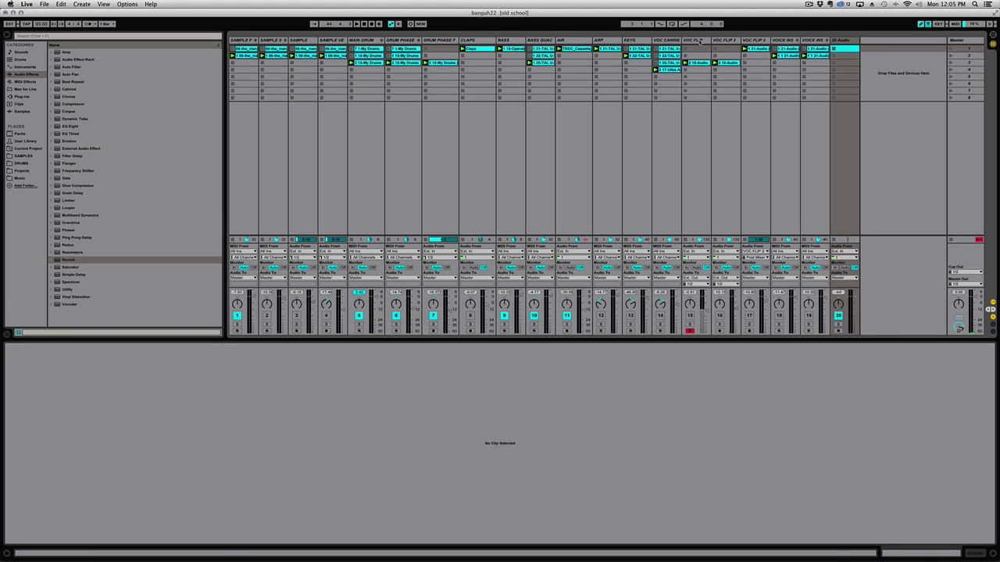
Step: Activate the VOC FLIP track with its monitoring on Auto and test its live input with playback
{"action": "left_click", "coordinate": [695, 40]}
{"action": "left_click", "coordinate": [691, 315]}
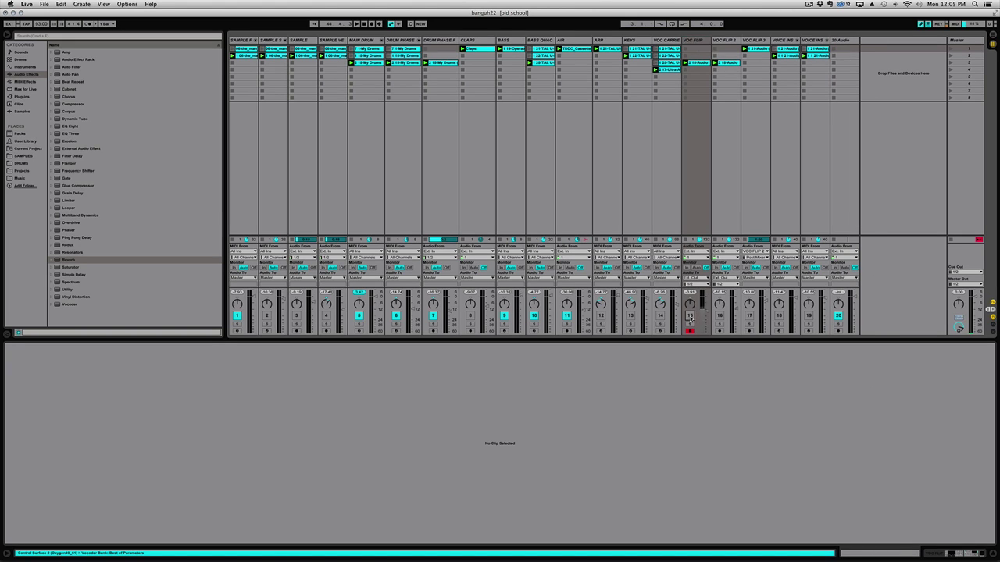
{"action": "left_click", "coordinate": [696, 267]}
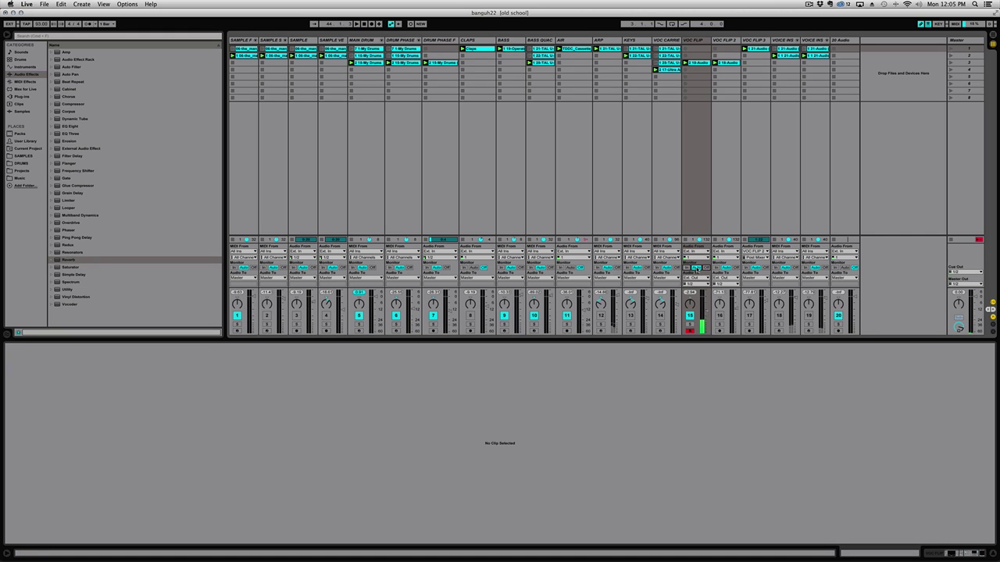
{"action": "key", "text": "space"}
Step: Turn on the Vocoder on the VOC FLIP track and set the track's monitoring to In
{"action": "left_click", "coordinate": [690, 42]}
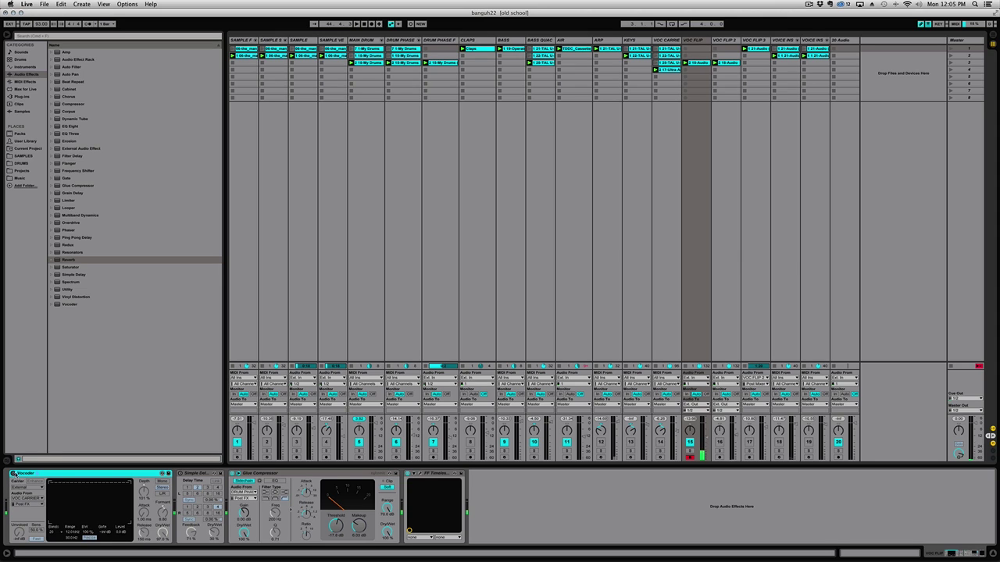
{"action": "left_click", "coordinate": [13, 475]}
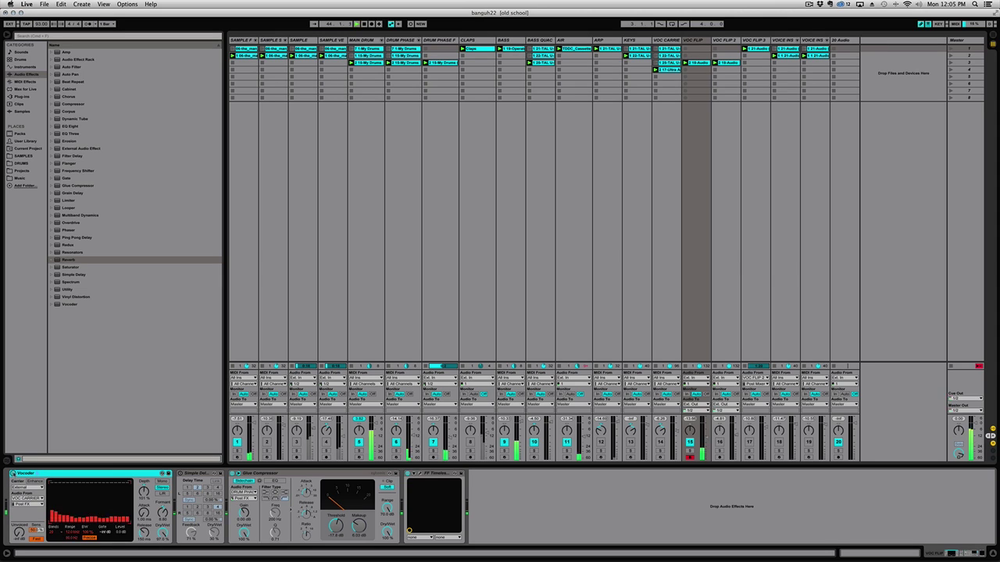
{"action": "left_click", "coordinate": [690, 458]}
{"action": "left_click", "coordinate": [690, 458]}
{"action": "left_click", "coordinate": [685, 393]}
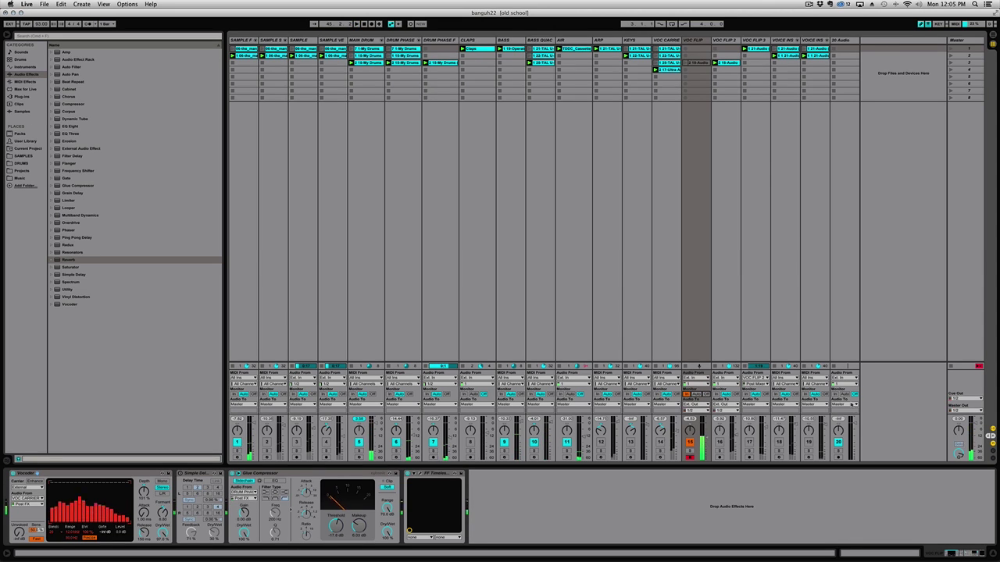
Step: Try routing VOC FLIP into the 20 Audio track with monitoring set to In and its volume adjusted, and delete that track
{"action": "left_click", "coordinate": [843, 378]}
{"action": "left_click", "coordinate": [851, 494]}
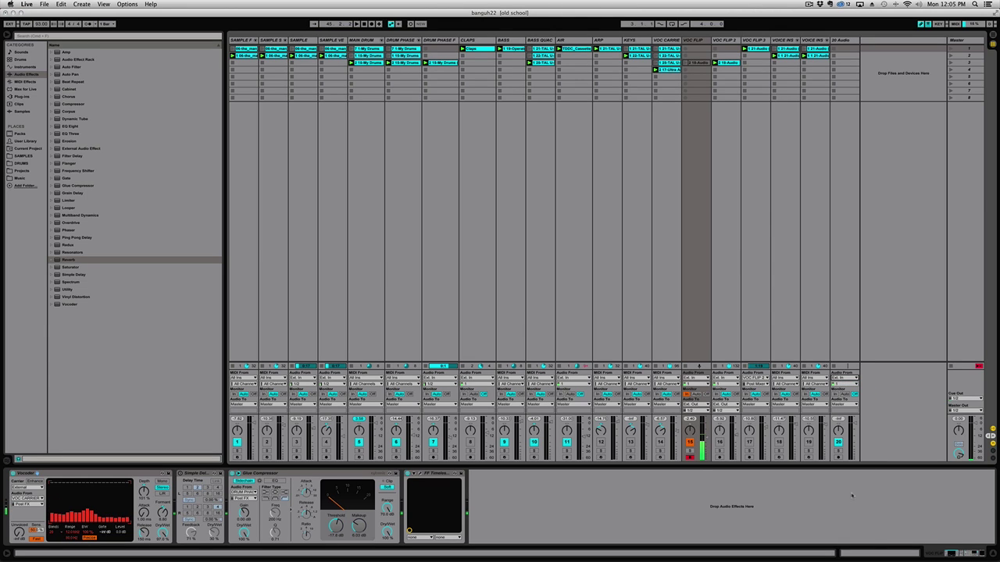
{"action": "left_click", "coordinate": [834, 394]}
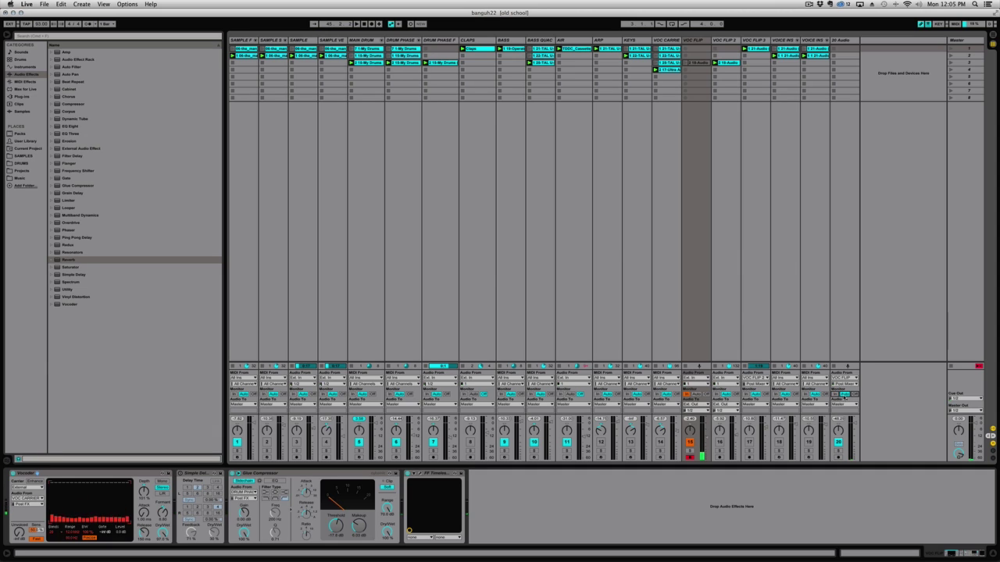
{"action": "left_click", "coordinate": [844, 395]}
{"action": "left_click", "coordinate": [835, 395]}
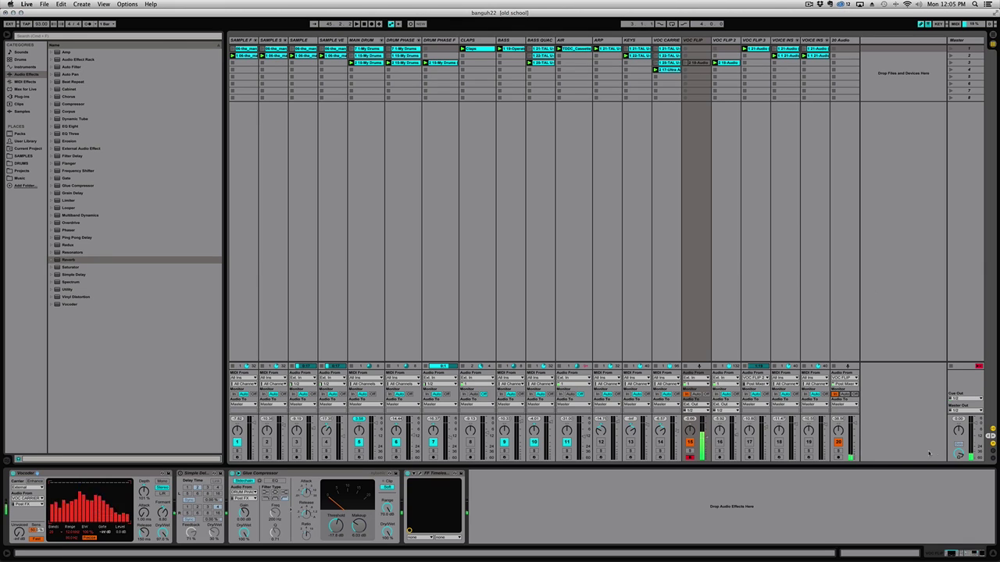
{"action": "left_click_drag", "start_coordinate": [855, 428], "coordinate": [855, 419]}
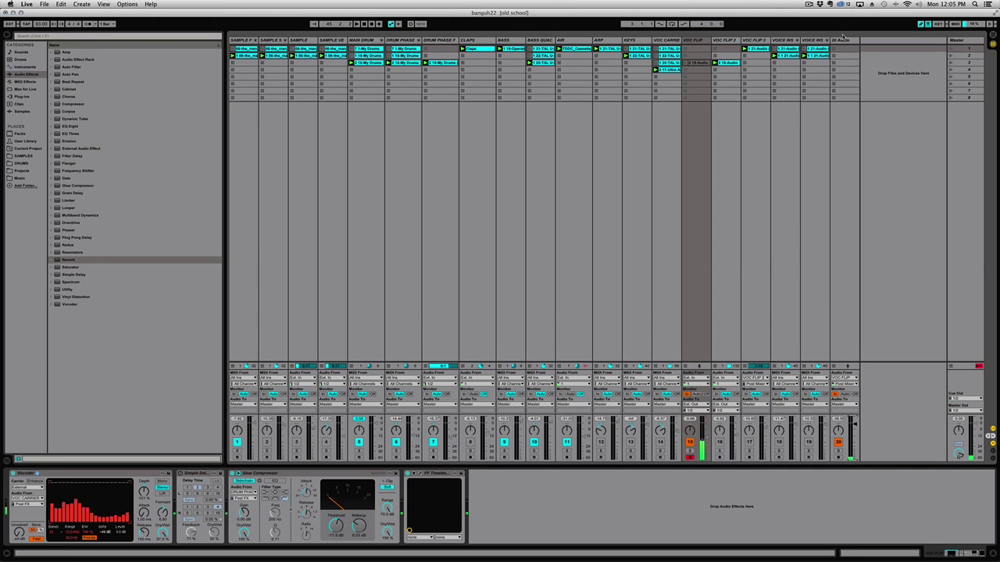
{"action": "left_click", "coordinate": [842, 40]}
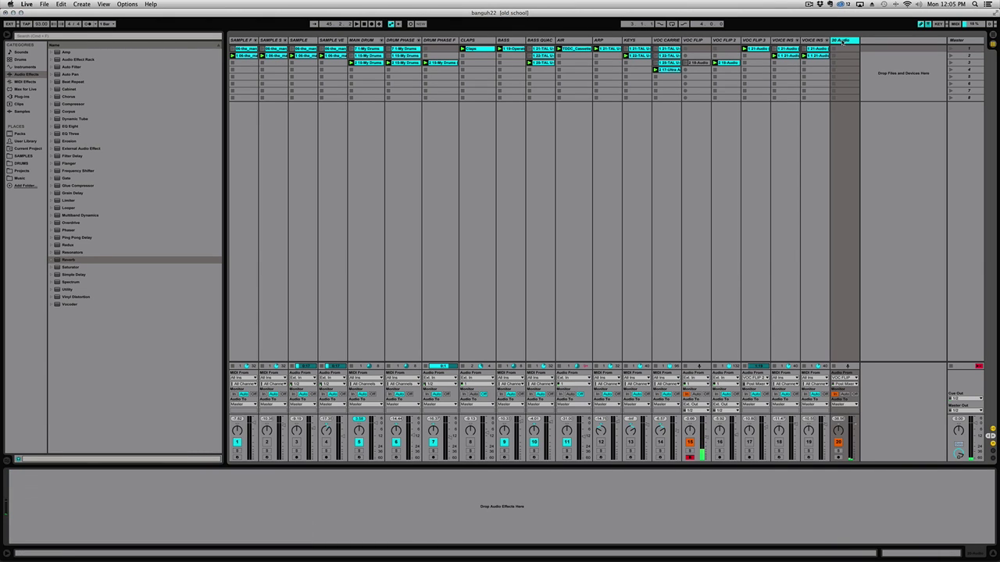
{"action": "key", "text": "Delete"}
Step: View the first VOICE INS track's MIDI clip and device chain, and activate and audition the track soloed and within the mix
{"action": "double_click", "coordinate": [785, 56]}
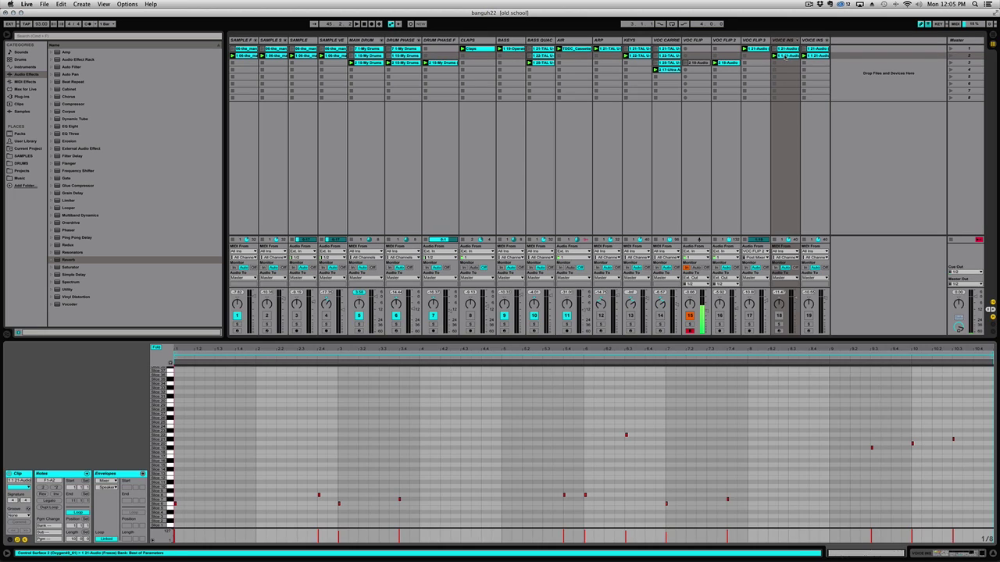
{"action": "double_click", "coordinate": [785, 40]}
{"action": "left_click", "coordinate": [778, 442]}
{"action": "left_click", "coordinate": [779, 451]}
{"action": "key", "text": "space"}
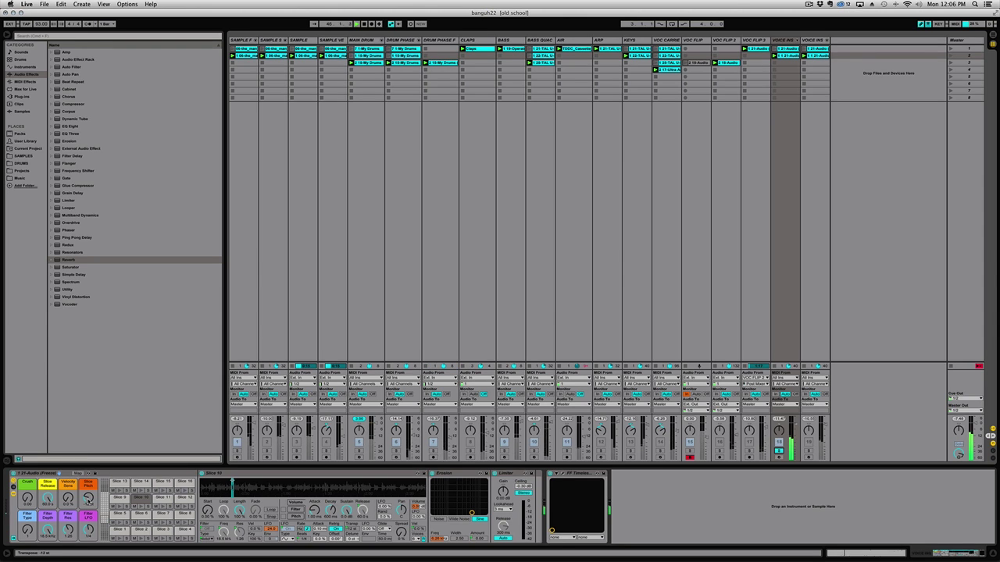
{"action": "left_click", "coordinate": [778, 451]}
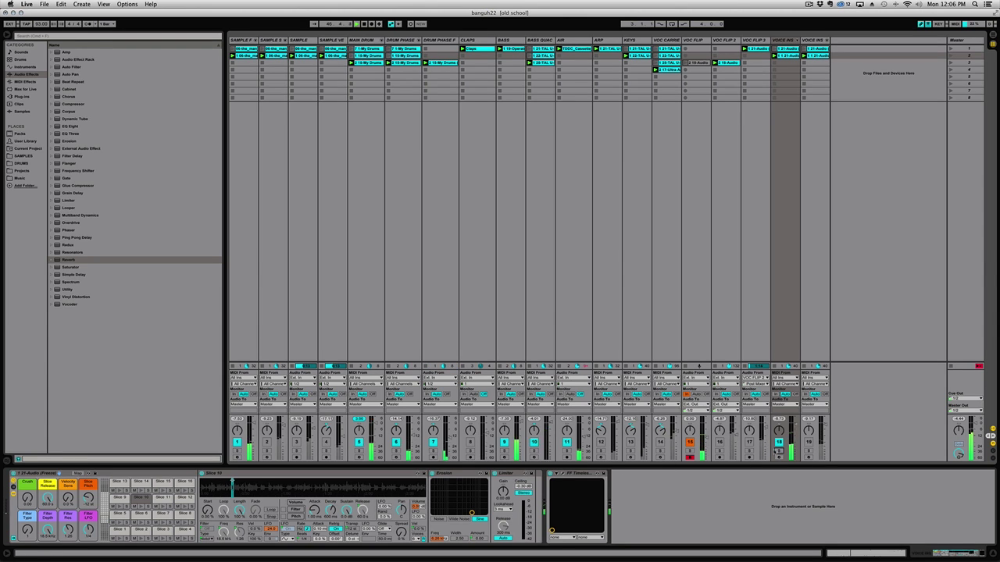
Step: Deactivate the VOC FLIP and first VOICE INS tracks, and activate the second VOICE INS track
{"action": "left_click", "coordinate": [690, 443]}
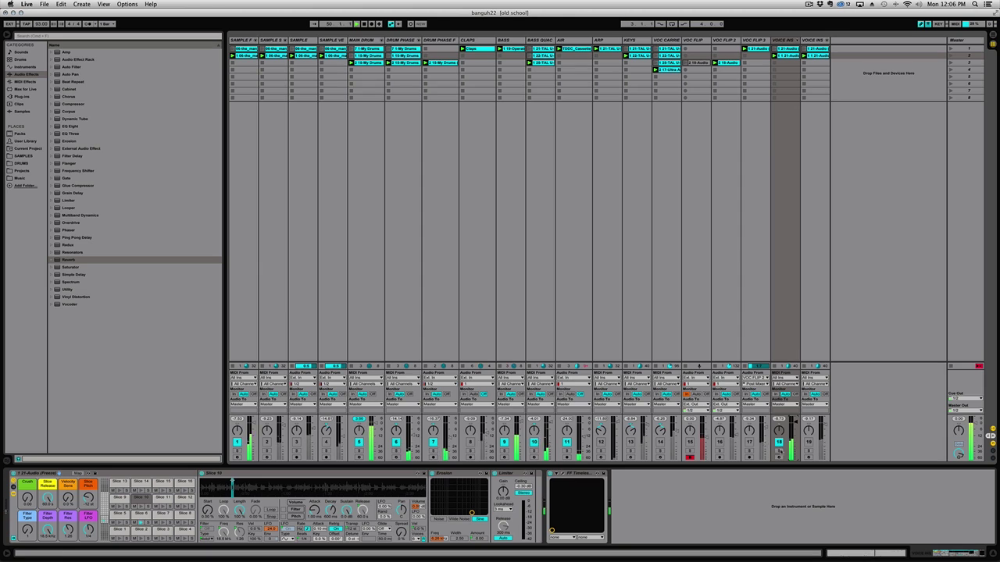
{"action": "left_click", "coordinate": [778, 452]}
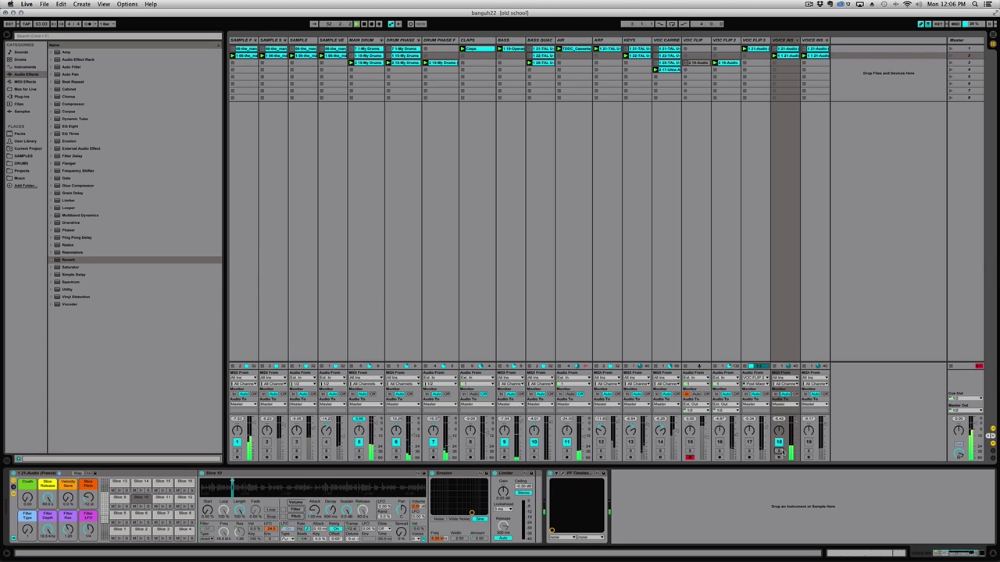
{"action": "left_click", "coordinate": [779, 444]}
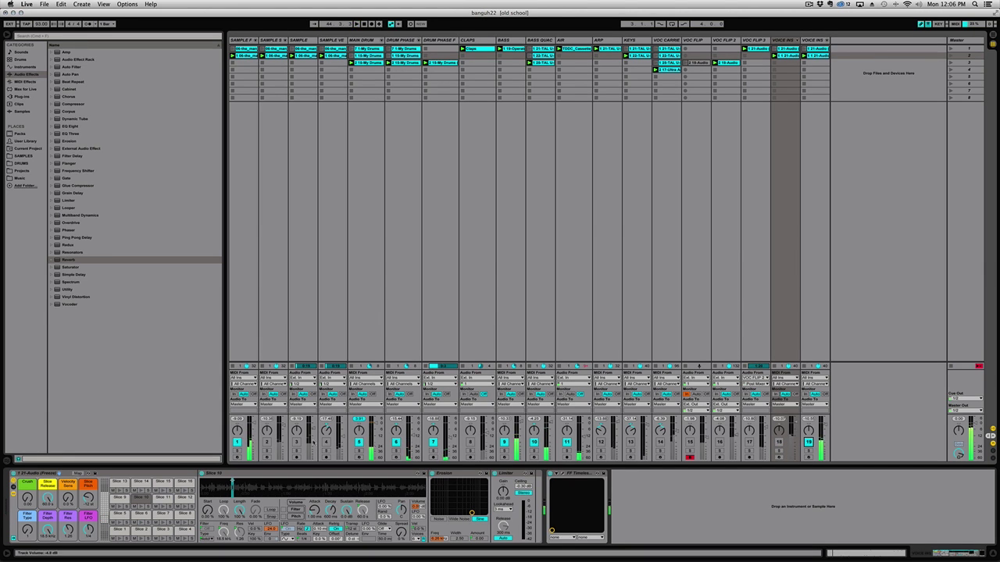
Step: Activate track 4 and the ARP and KEYS tracks to play the fuller mix, and show the Master track's device chain
{"action": "left_click", "coordinate": [327, 442]}
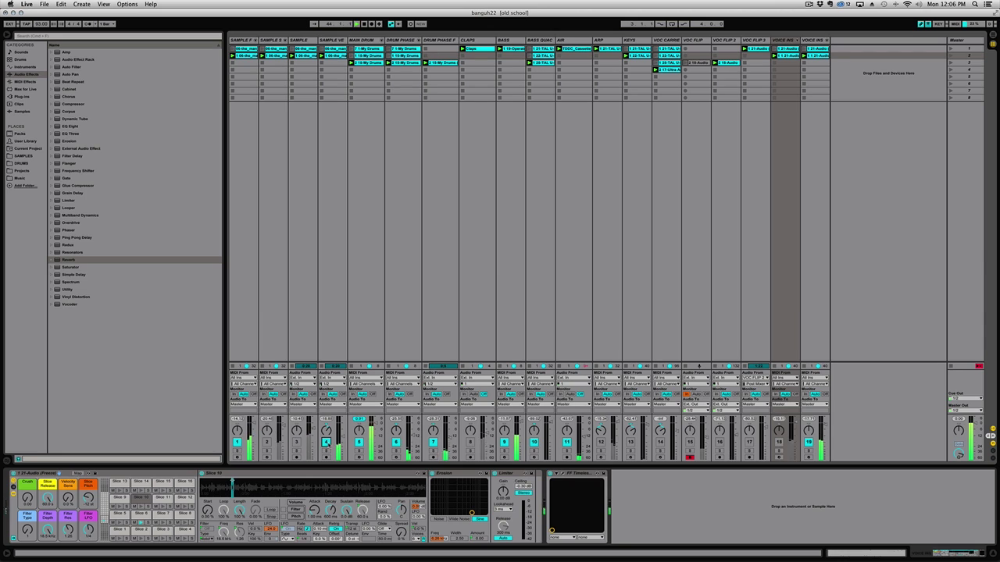
{"action": "left_click", "coordinate": [601, 442]}
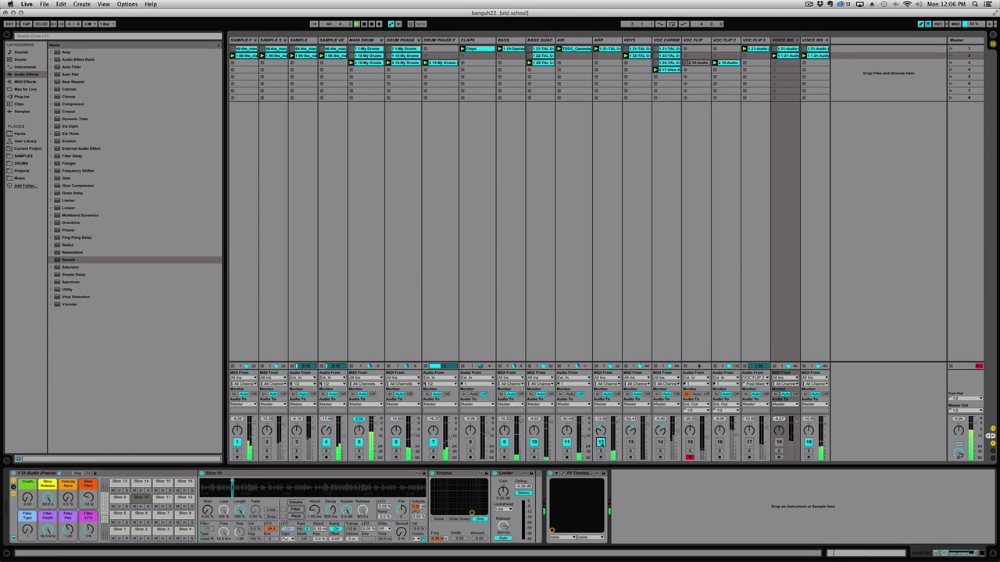
{"action": "left_click", "coordinate": [631, 442]}
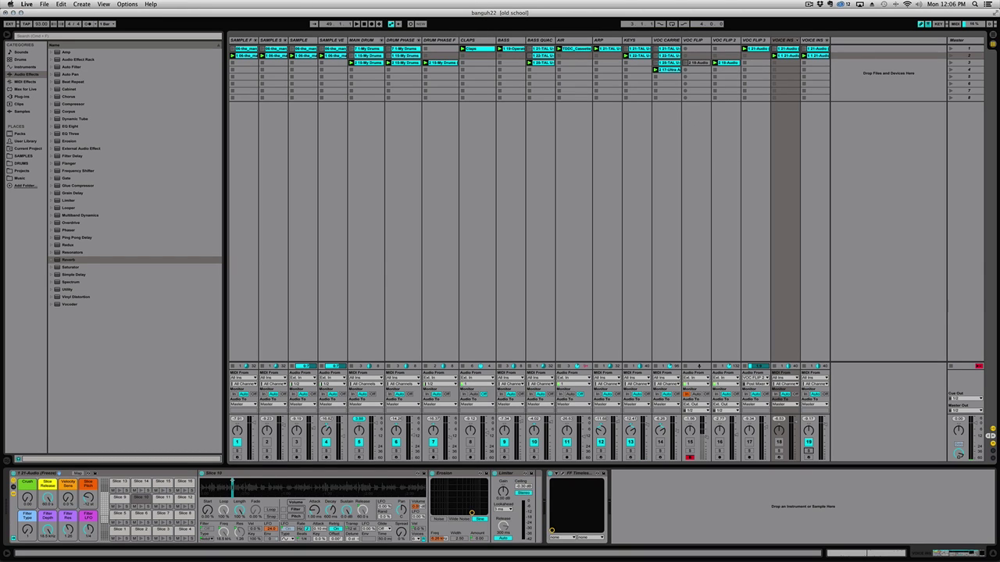
{"action": "left_click", "coordinate": [962, 44]}
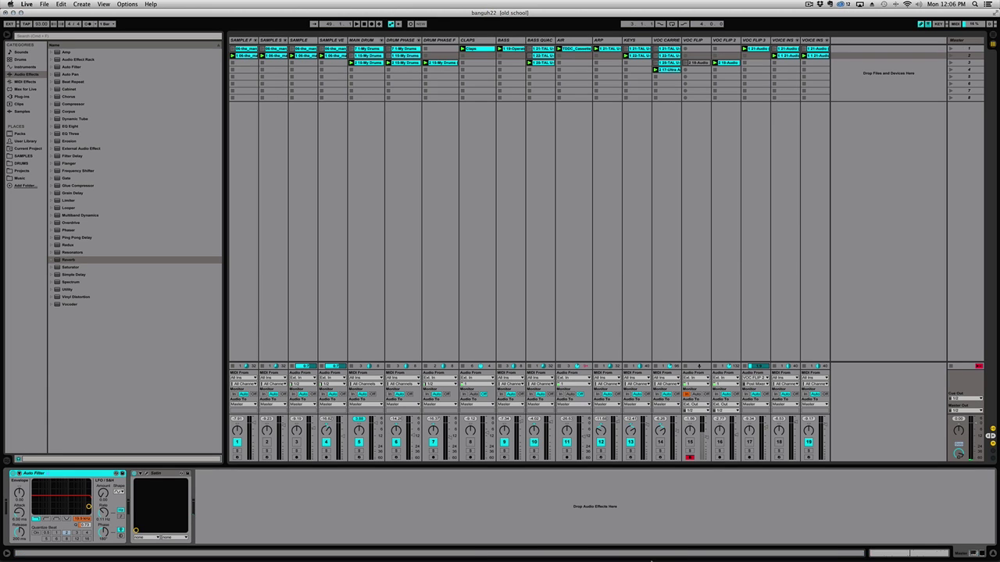
Step: Switch to Finder, preview The Return.mp3 from the Desktop folder to listen to the finished track, and stop the preview
{"action": "mouse_move", "coordinate": [640, 557]}
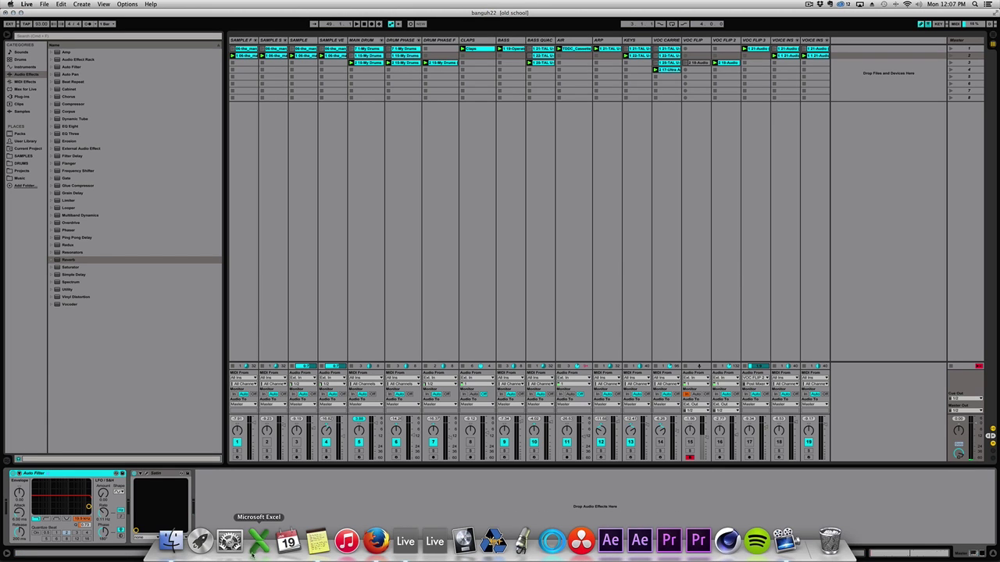
{"action": "left_click", "coordinate": [170, 540]}
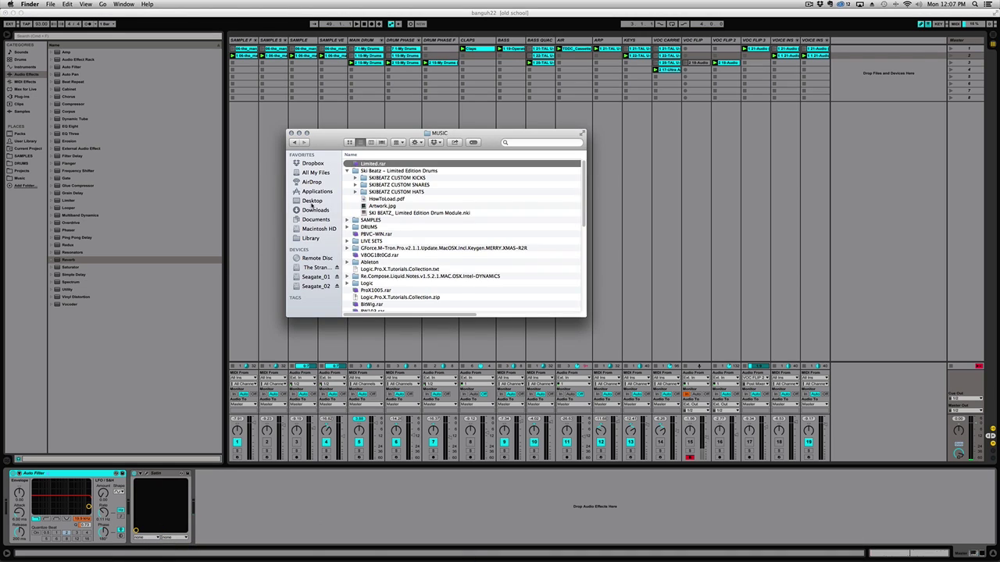
{"action": "left_click", "coordinate": [314, 201]}
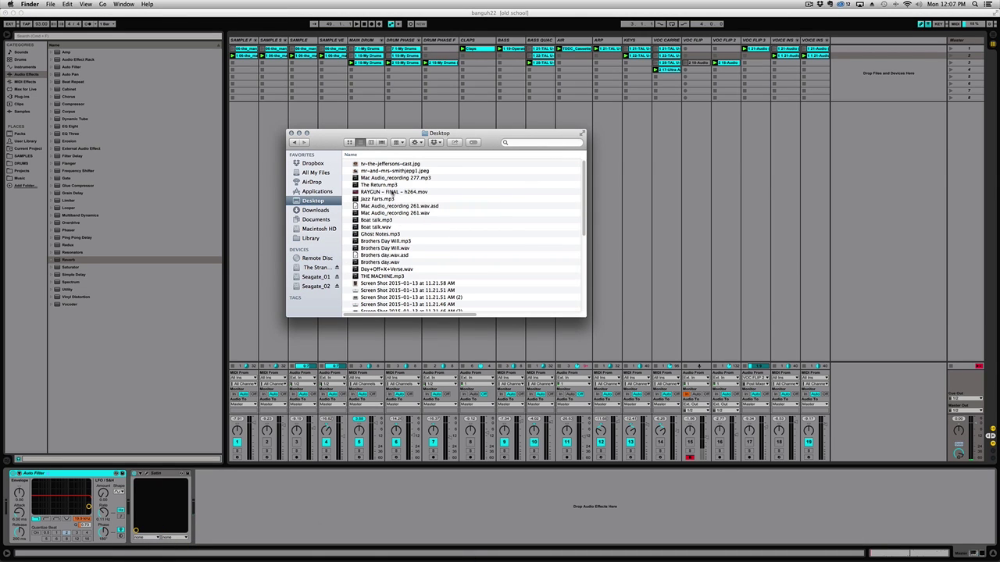
{"action": "left_click", "coordinate": [388, 185]}
{"action": "key", "text": "space"}
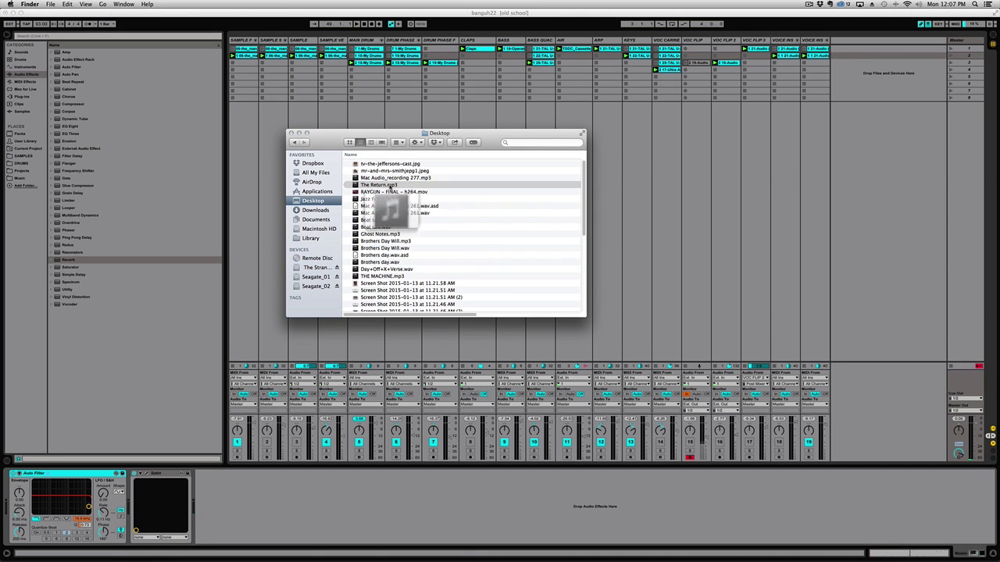
{"action": "left_click_drag", "start_coordinate": [395, 192], "coordinate": [375, 163]}
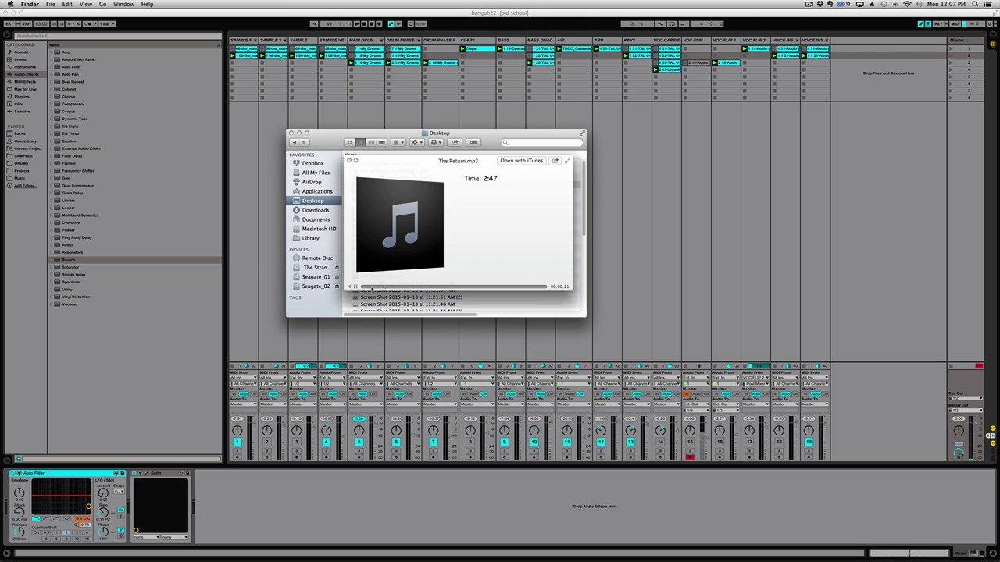
{"action": "key", "text": "space"}
Step: Return to Ableton Live, open the Master track's Satin plug-in window, and expand its Service section
{"action": "left_click", "coordinate": [959, 41]}
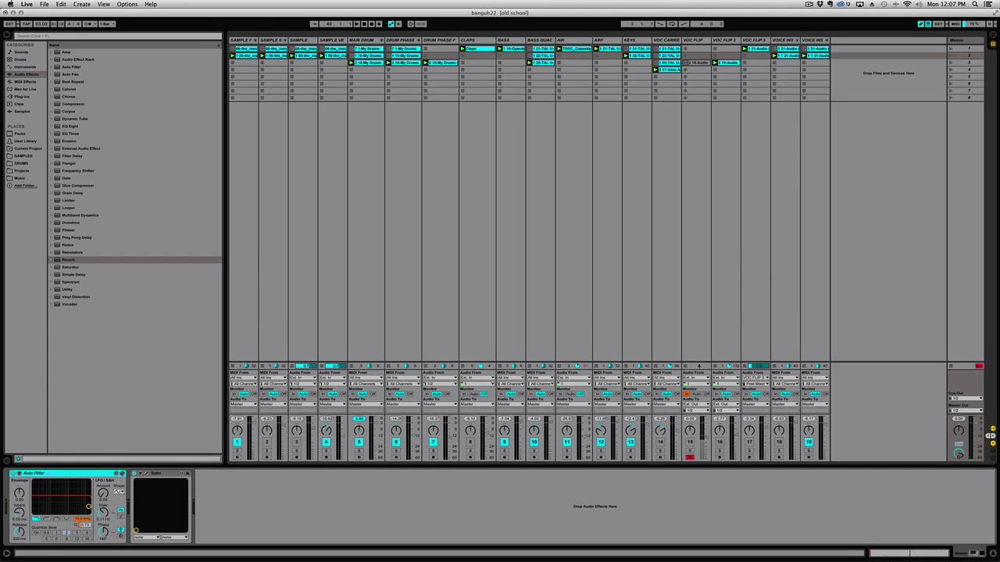
{"action": "left_click", "coordinate": [145, 475]}
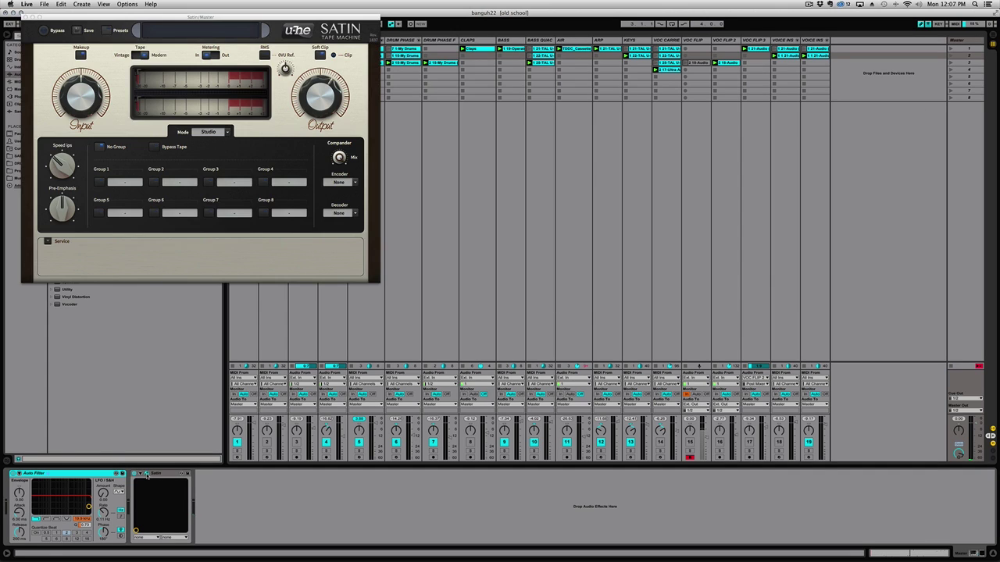
{"action": "left_click", "coordinate": [48, 242]}
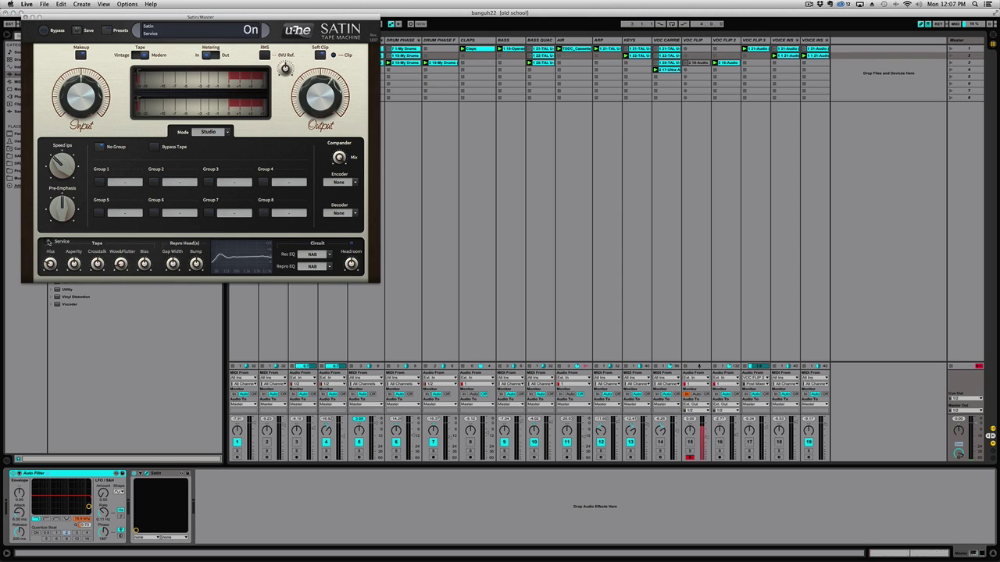
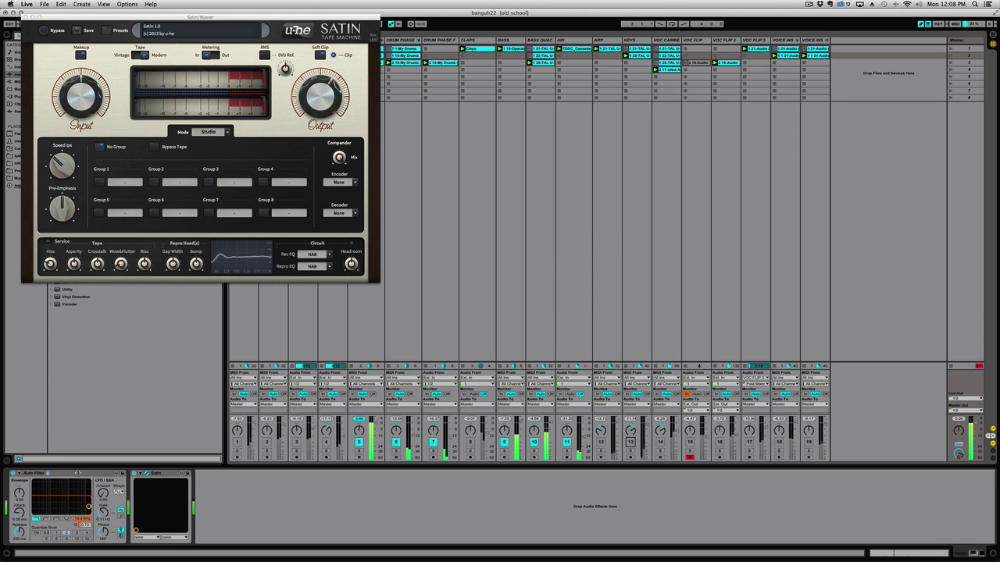
Step: Compare the playing mix while toggling the Satin device's activation and its Soft Clip option
{"action": "left_click", "coordinate": [133, 474]}
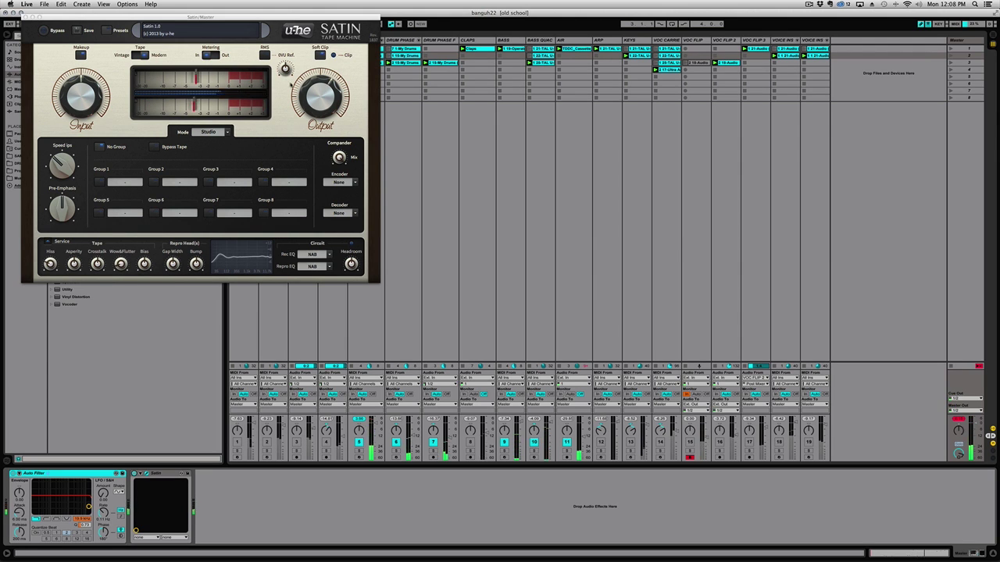
{"action": "left_click", "coordinate": [320, 55]}
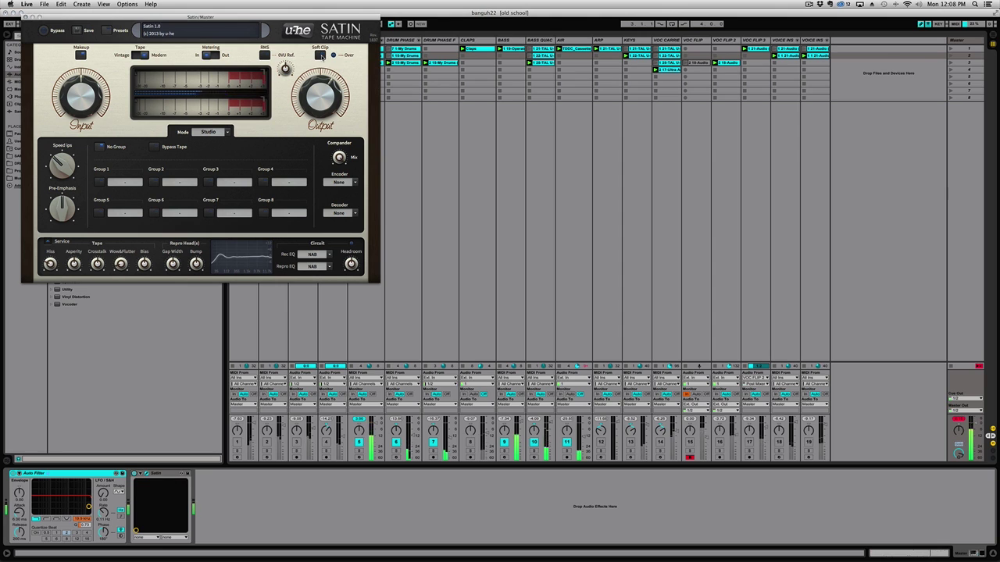
{"action": "left_click", "coordinate": [321, 56]}
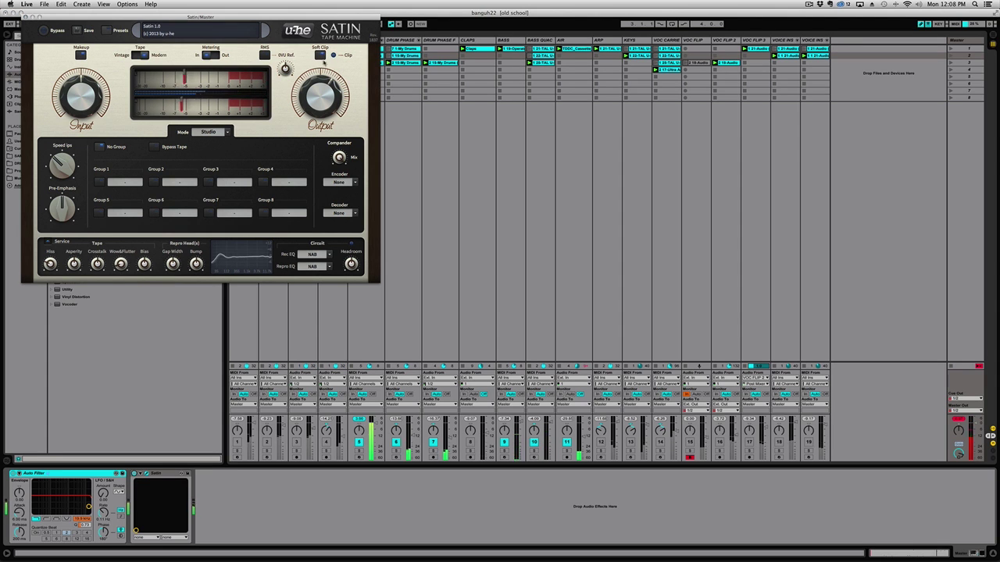
Step: Show Satin's local preset list, close the plug-in window, and select the Auto Filter on the Master track
{"action": "left_click", "coordinate": [110, 31]}
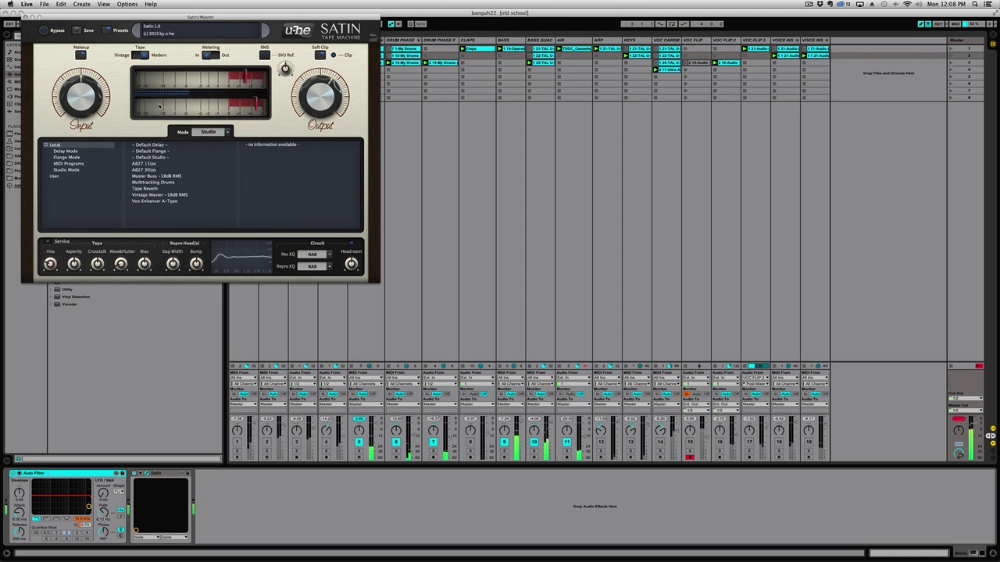
{"action": "left_click", "coordinate": [134, 333]}
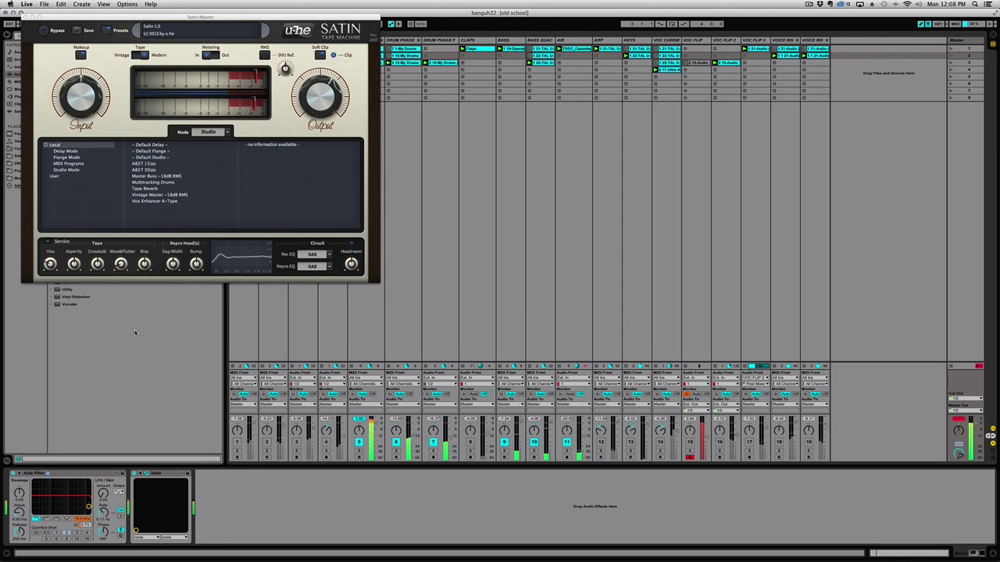
{"action": "left_click", "coordinate": [26, 17]}
{"action": "left_click", "coordinate": [64, 474]}
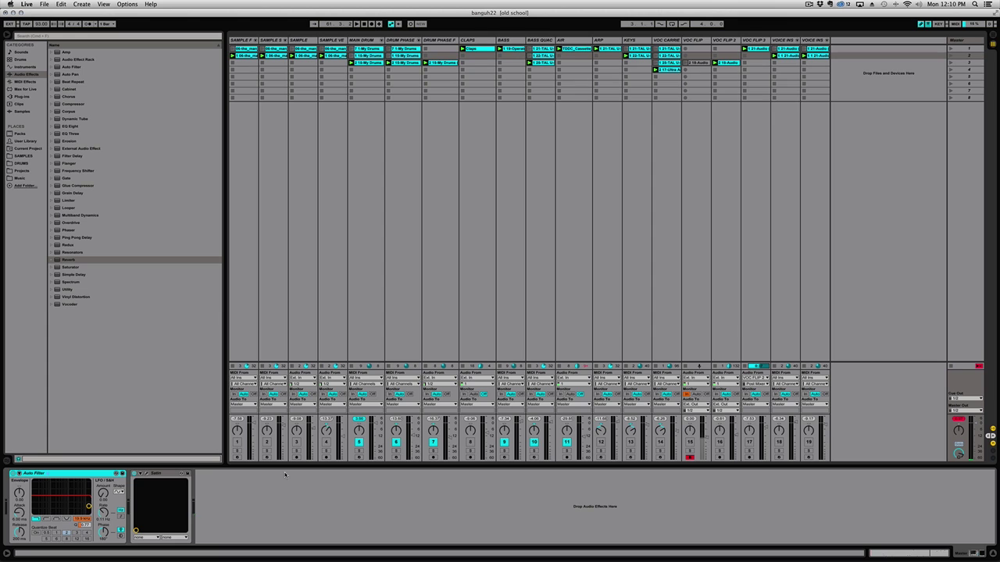
Step: Start playback and bring in tracks 1, KEYS, ARP, CLAPS and track 2 one after another to build up the beat
{"action": "key", "text": "space"}
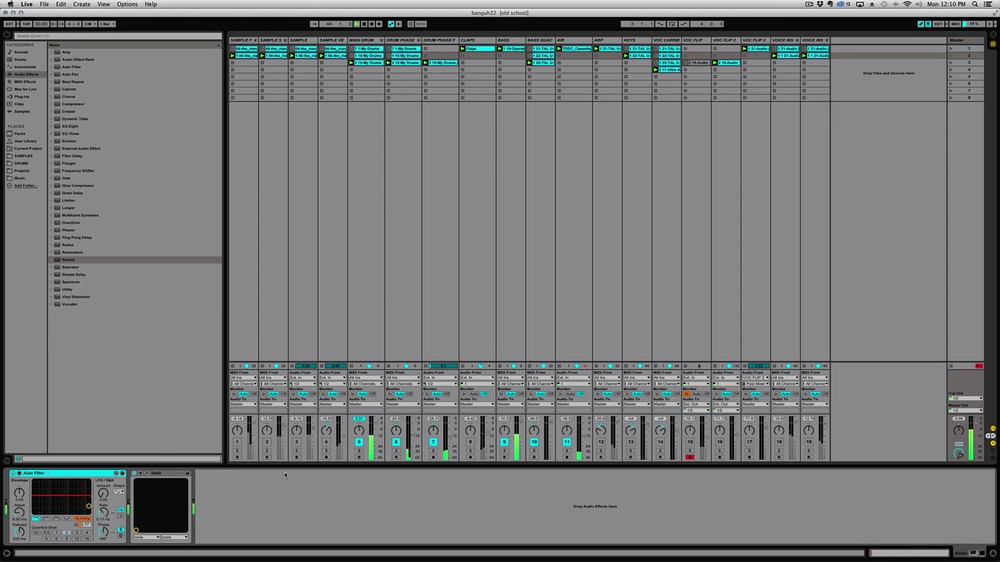
{"action": "left_click", "coordinate": [236, 443]}
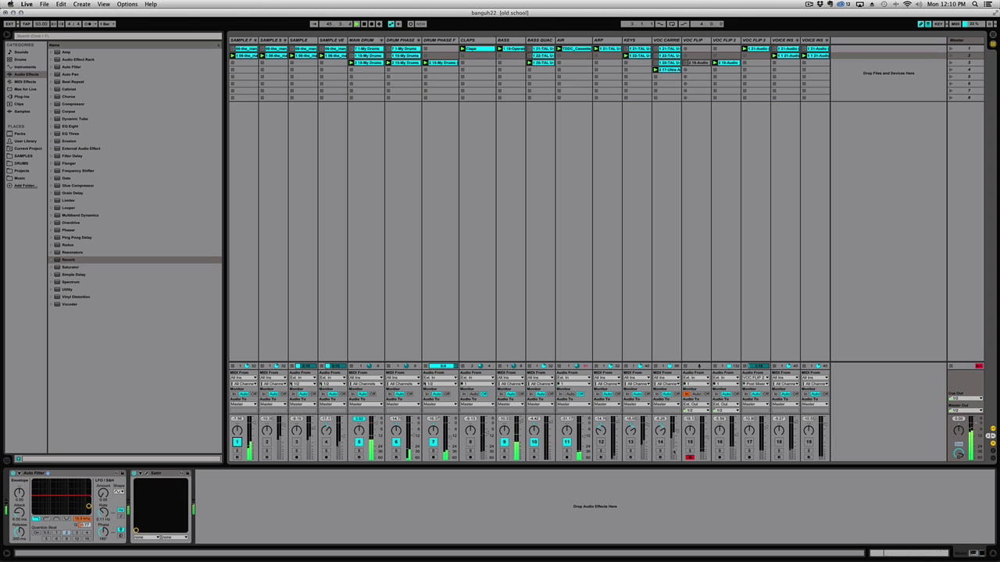
{"action": "left_click", "coordinate": [630, 443]}
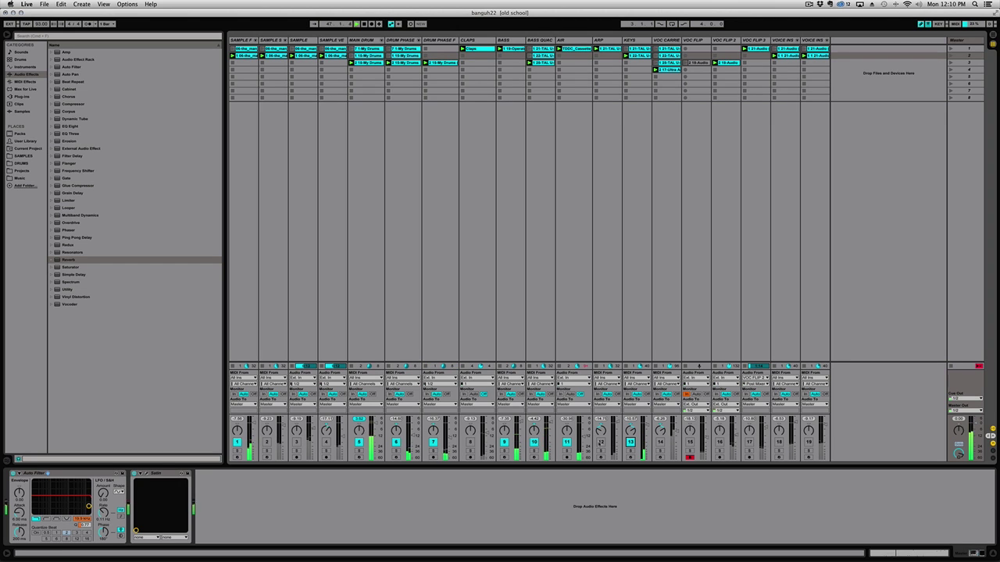
{"action": "left_click", "coordinate": [601, 442]}
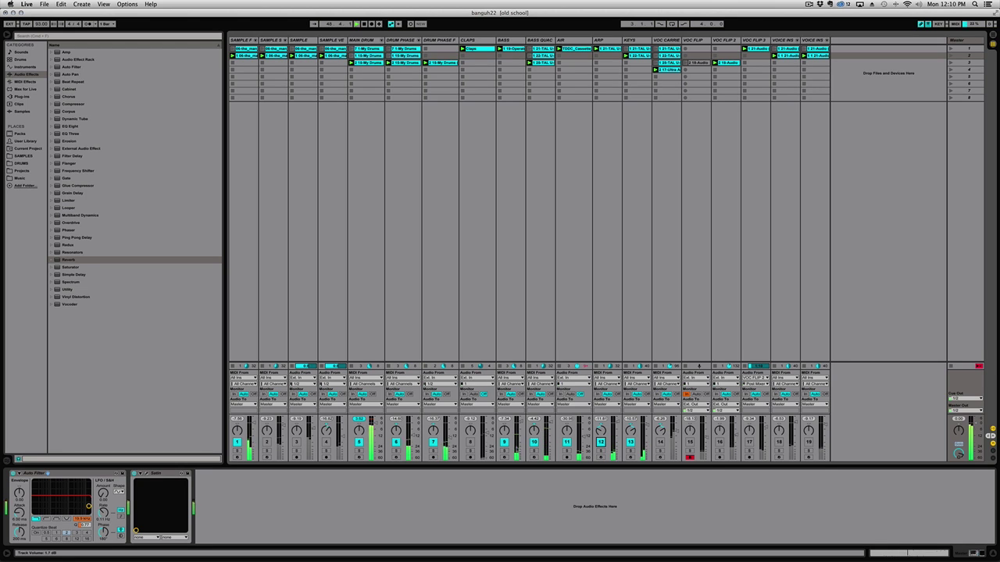
{"action": "left_click", "coordinate": [471, 443]}
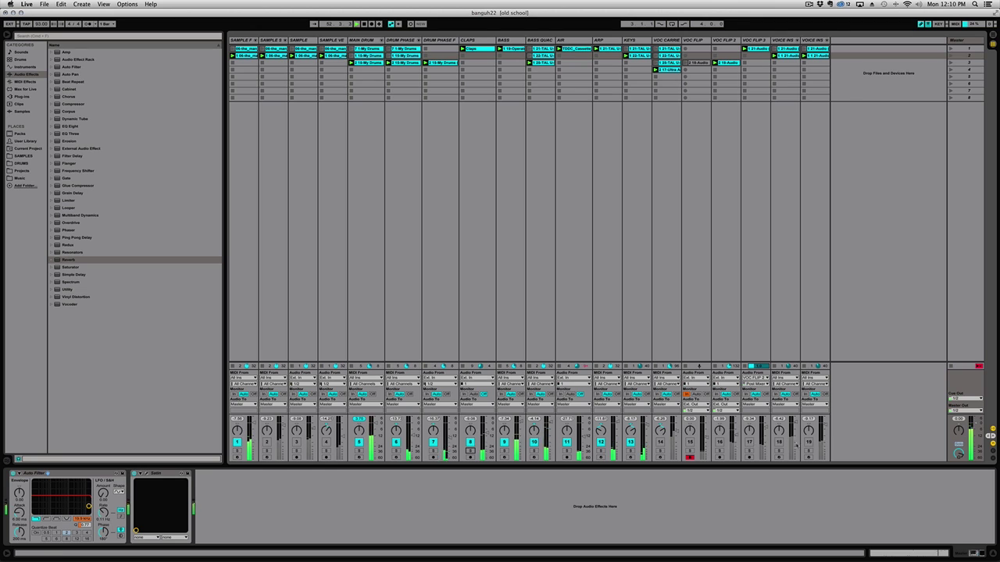
{"action": "left_click", "coordinate": [267, 442]}
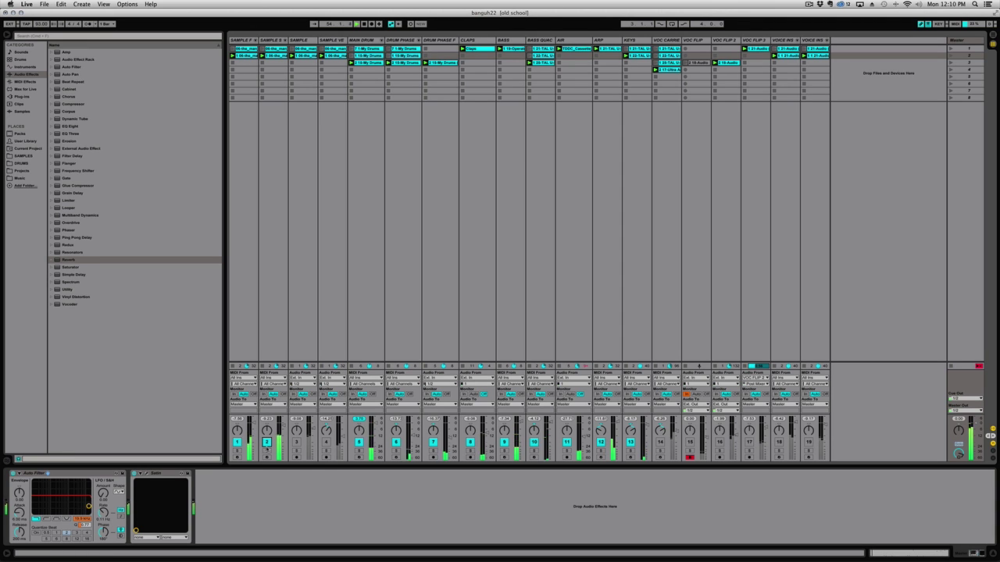
Step: Toggle solo on and off repeatedly for track 2 while the beat plays
{"action": "left_click", "coordinate": [267, 452]}
{"action": "left_click", "coordinate": [267, 452]}
{"action": "left_click", "coordinate": [267, 452]}
{"action": "left_click", "coordinate": [267, 452]}
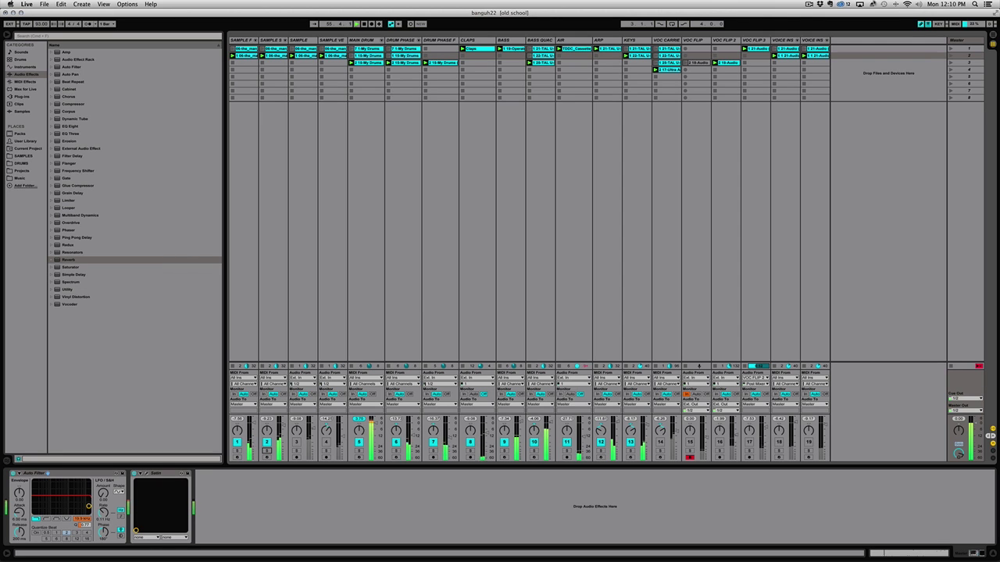
{"action": "left_click", "coordinate": [810, 3]}
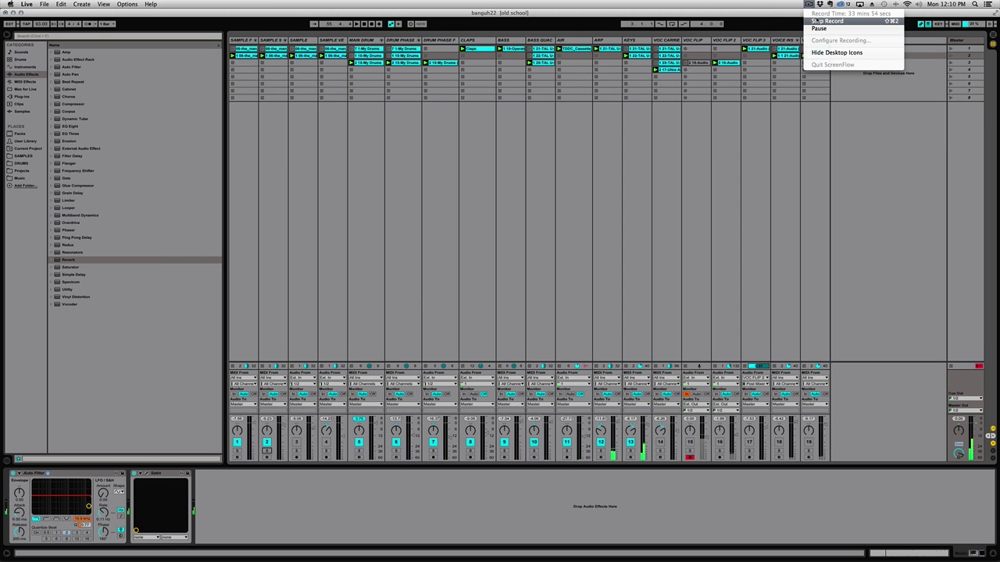